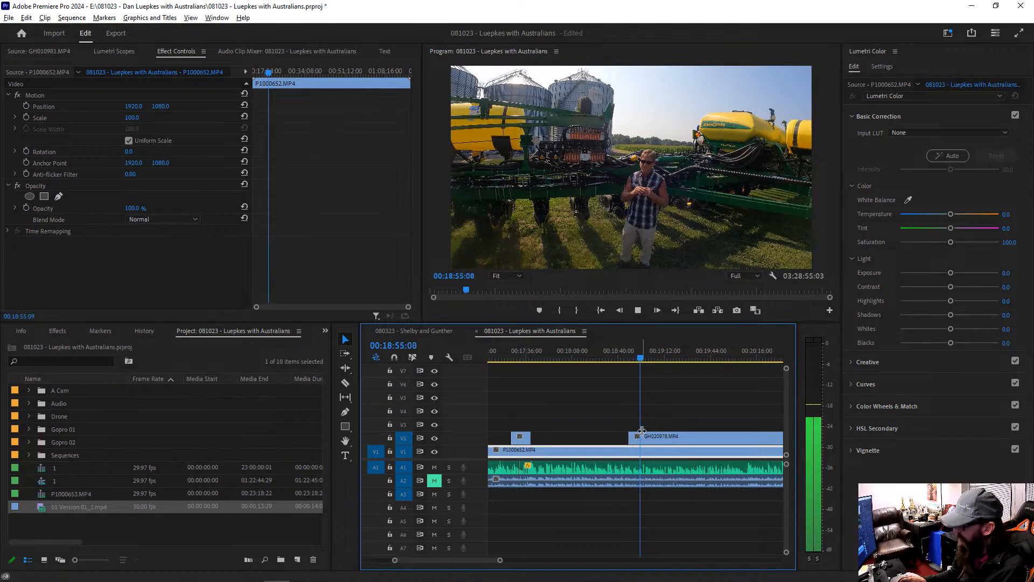
Step: Split the GH020978 clip on V2 at about 00:18:58 and 00:20:10 and delete the piece between the cuts
click(645, 438)
click(748, 438)
key(v)
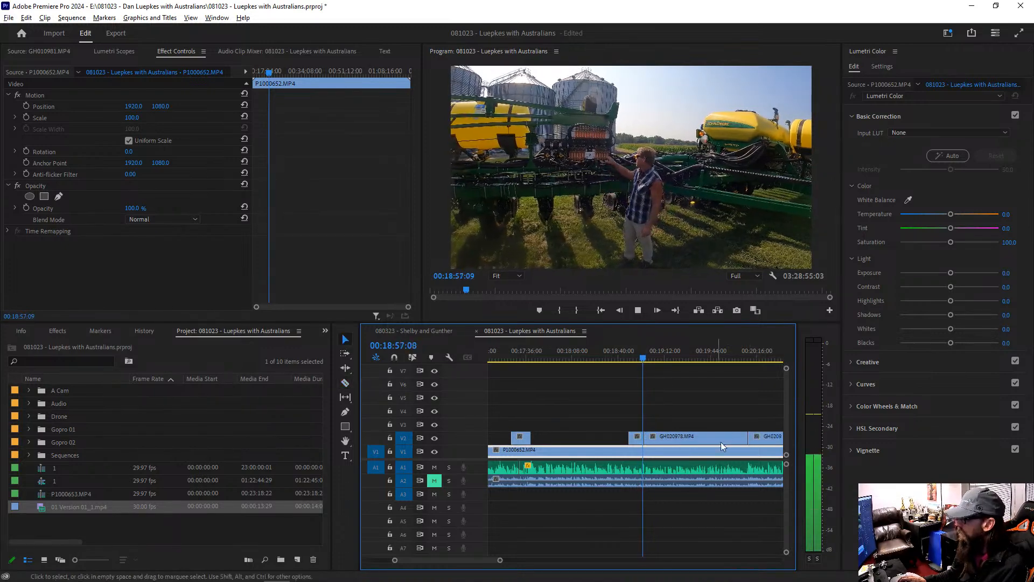
key(Delete)
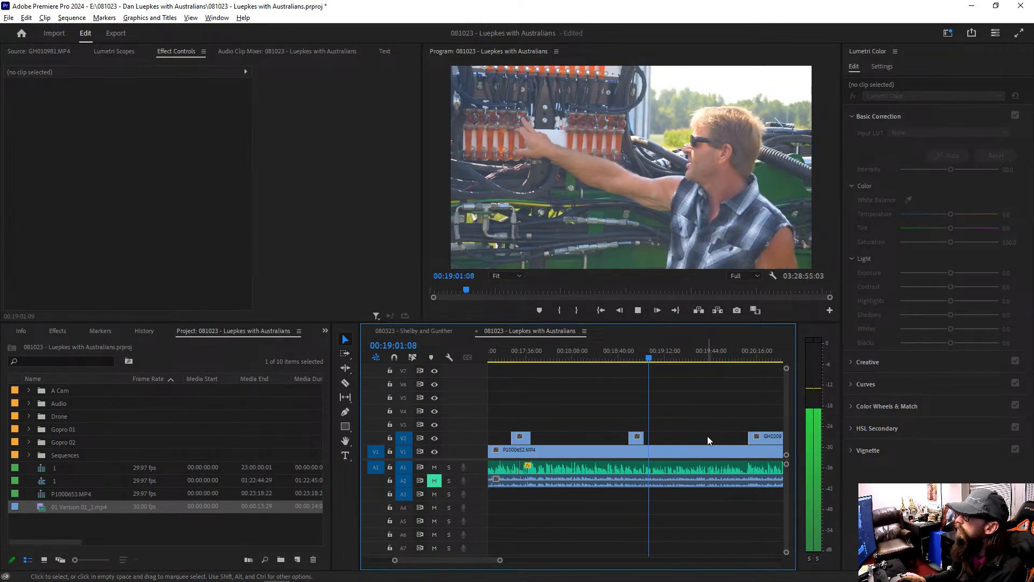
Step: Review the playback full screen and replay the footage from the start of the next V2 clip at 00:20:09:24
key(ctrl+grave)
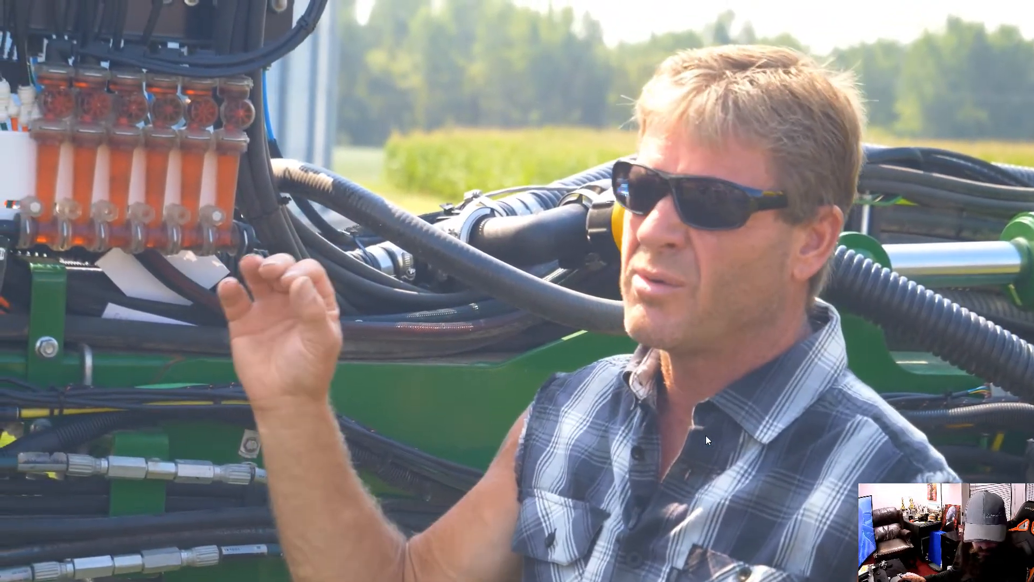
key(Escape)
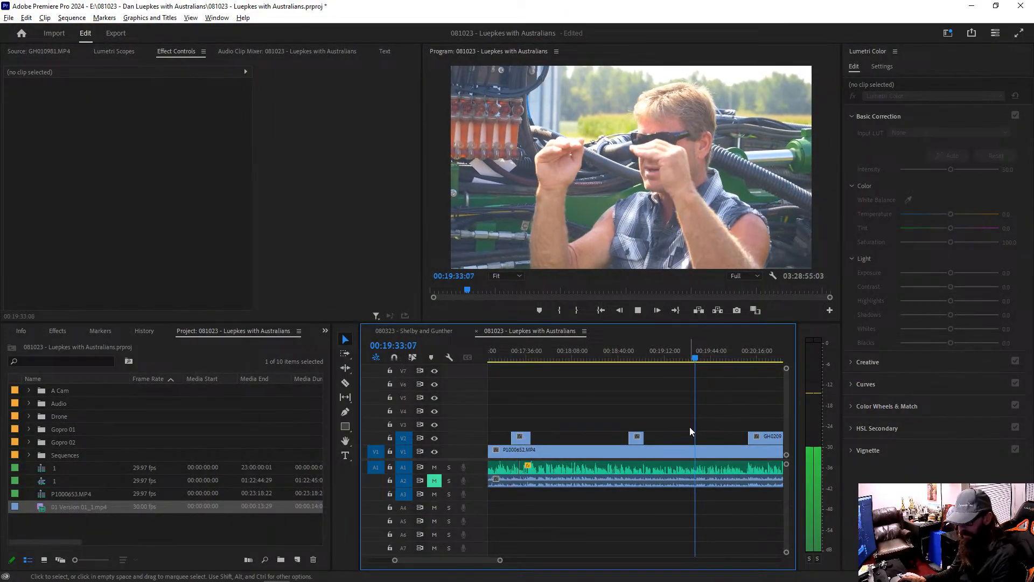
key(minus)
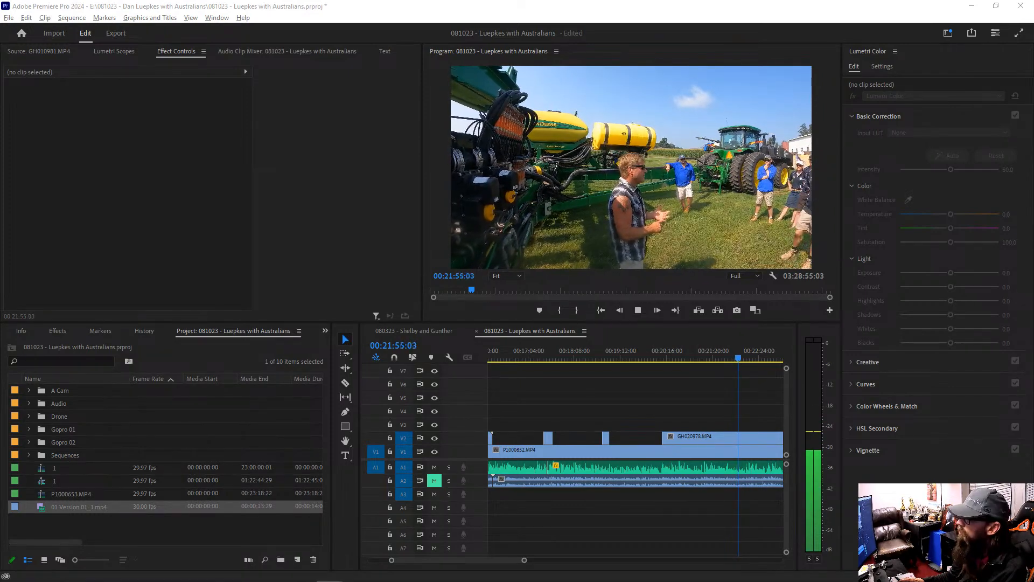
click(663, 358)
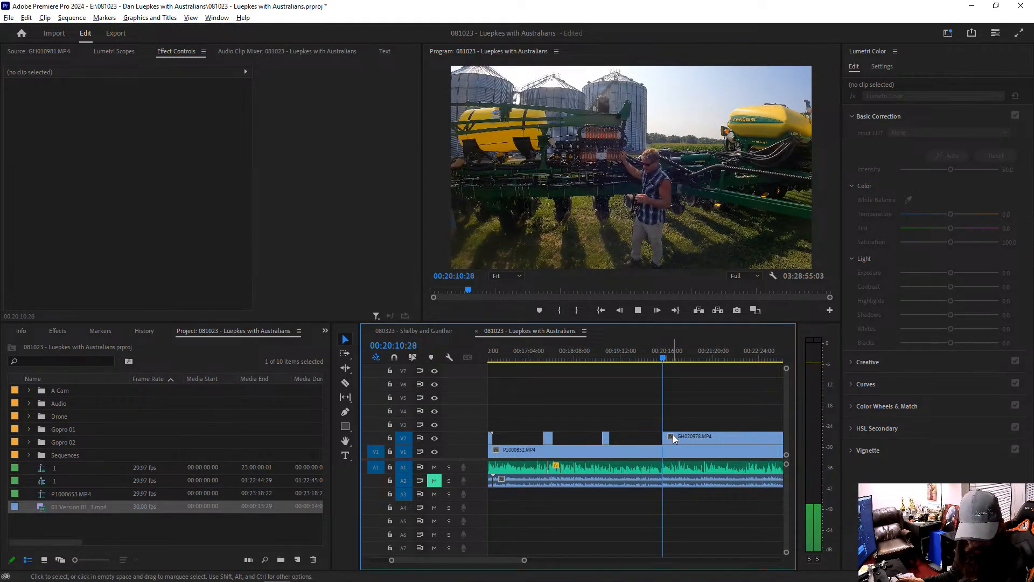
Step: Split the GH020978 clip on V2 at about 00:20:27 and 00:21:32 and delete the piece between the cuts
key(c)
click(675, 435)
click(722, 437)
key(v)
click(709, 438)
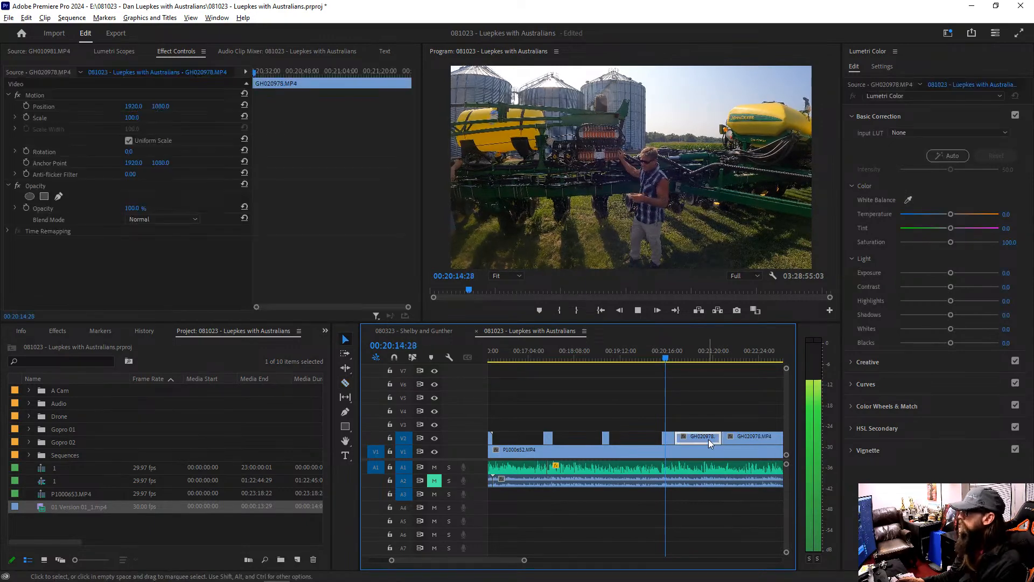
key(Delete)
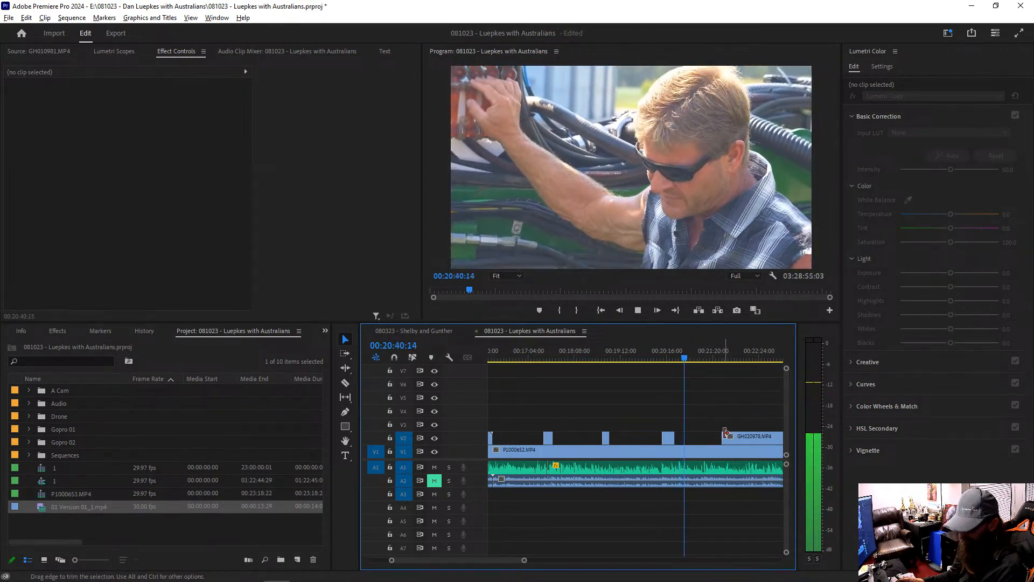
Step: Extend the start of the next GH020978 clip on V2 back to the playhead at 00:20:58:03
click(725, 453)
key(minus)
key(minus)
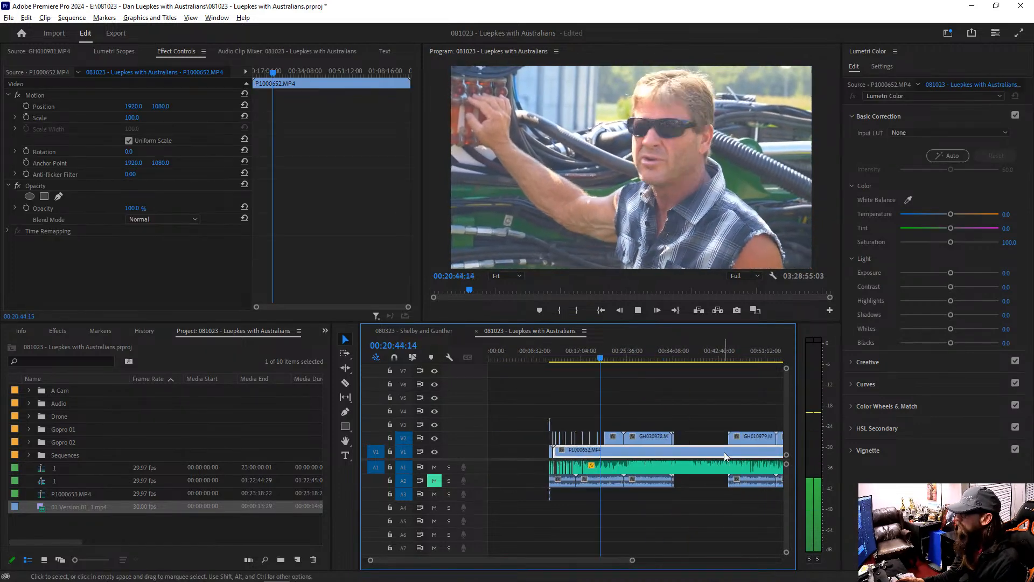
key(equal)
key(equal)
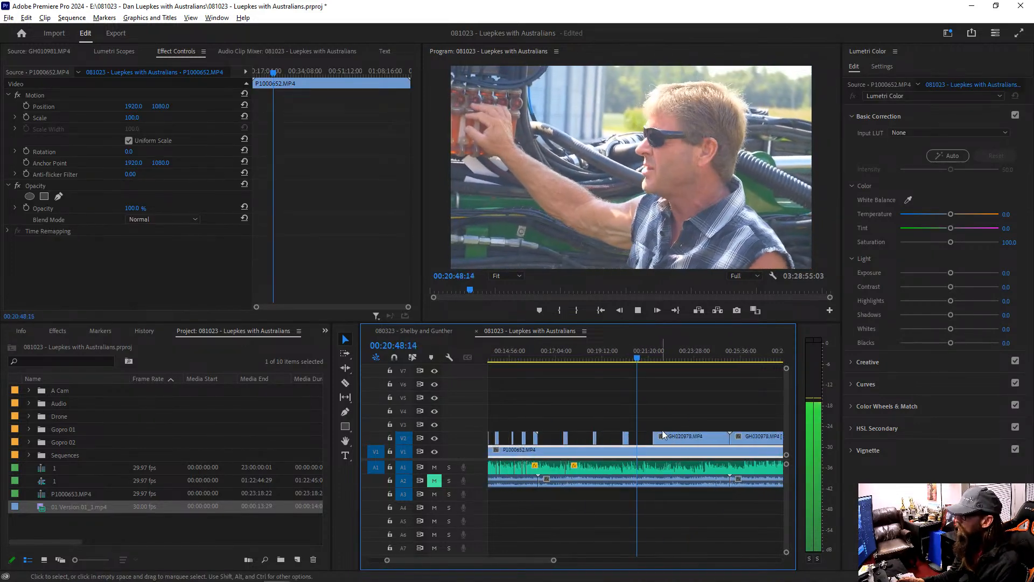
key(c)
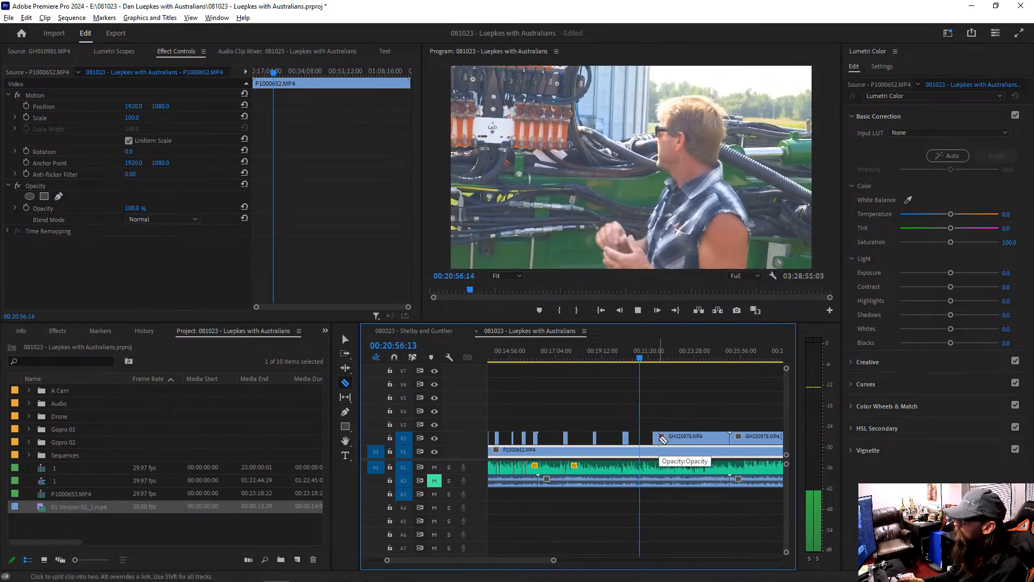
key(space)
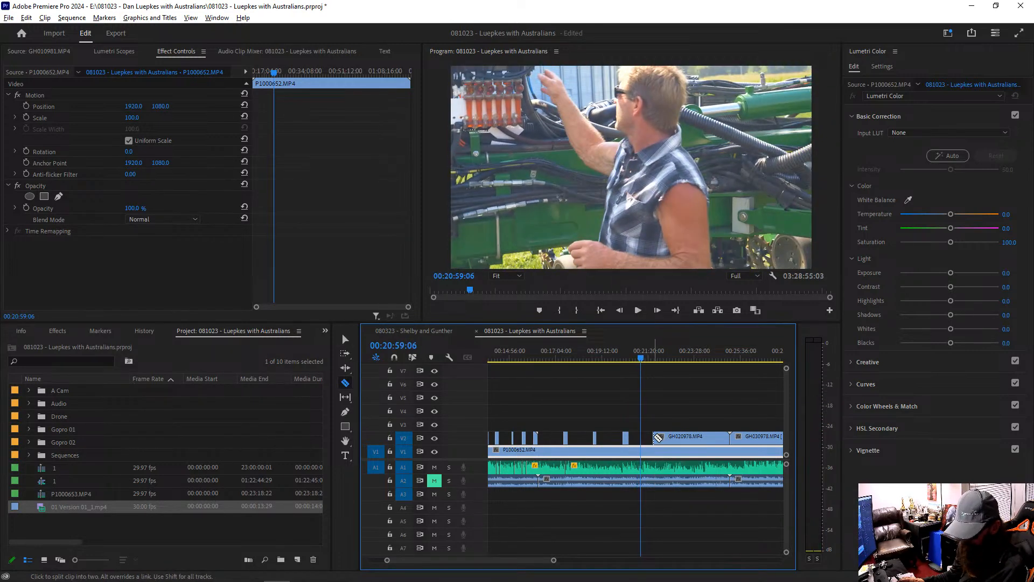
key(space)
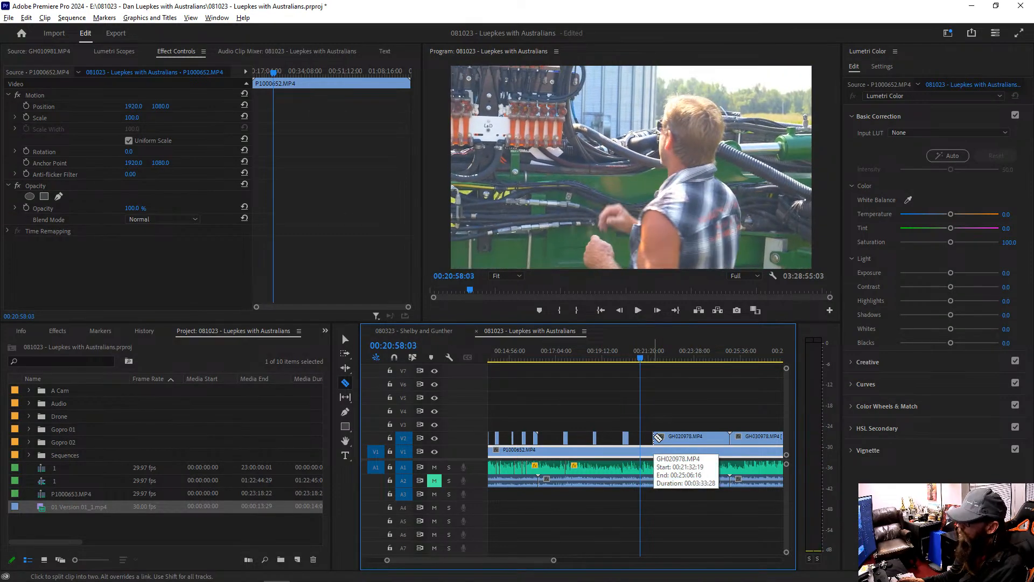
key(v)
click(655, 438)
key(e)
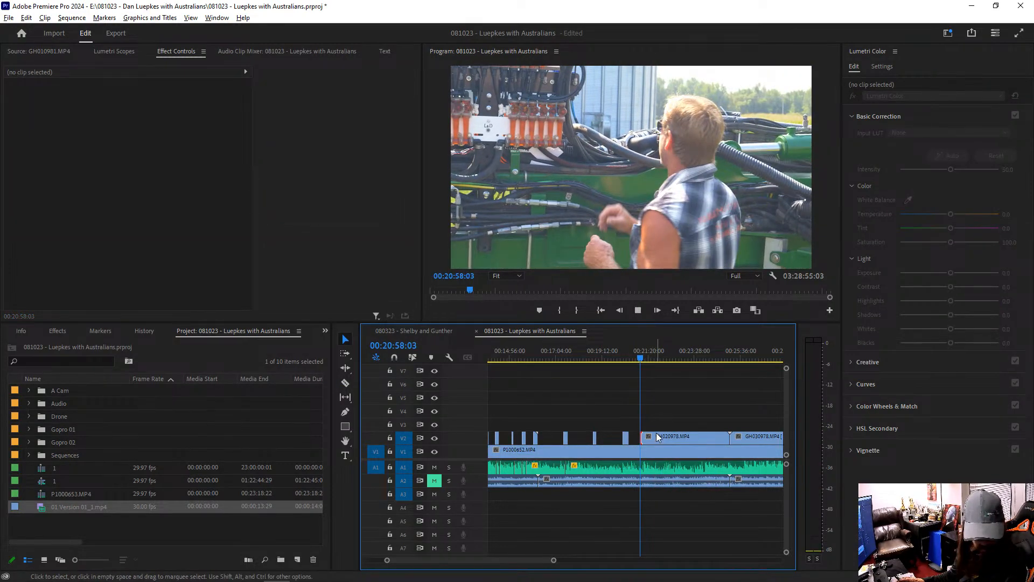
Step: Play on and remove the section of the GH020978 clip on V2 between about 00:21:35 and 00:22:58
key(space)
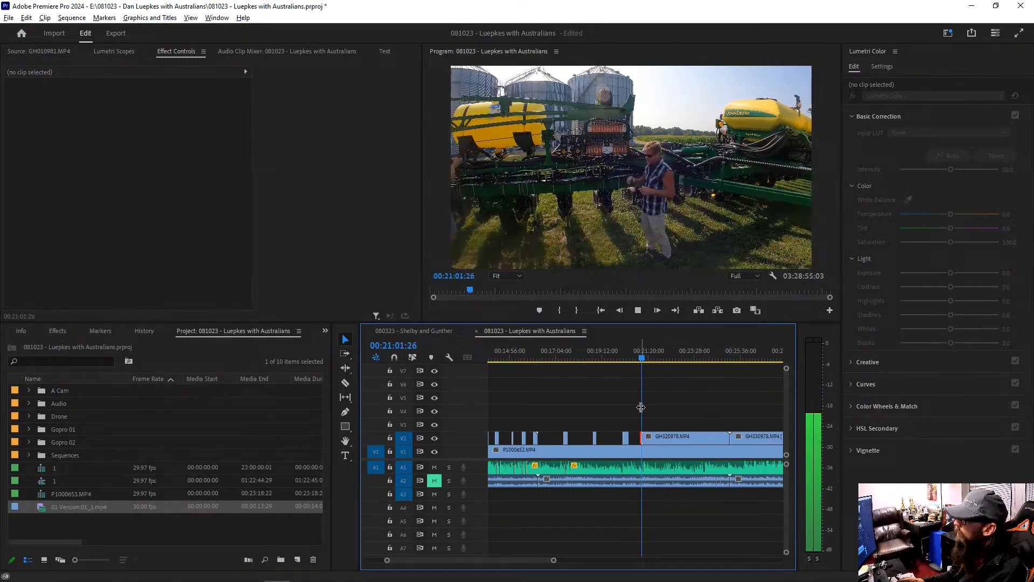
key(c)
click(654, 437)
click(685, 437)
key(v)
click(672, 438)
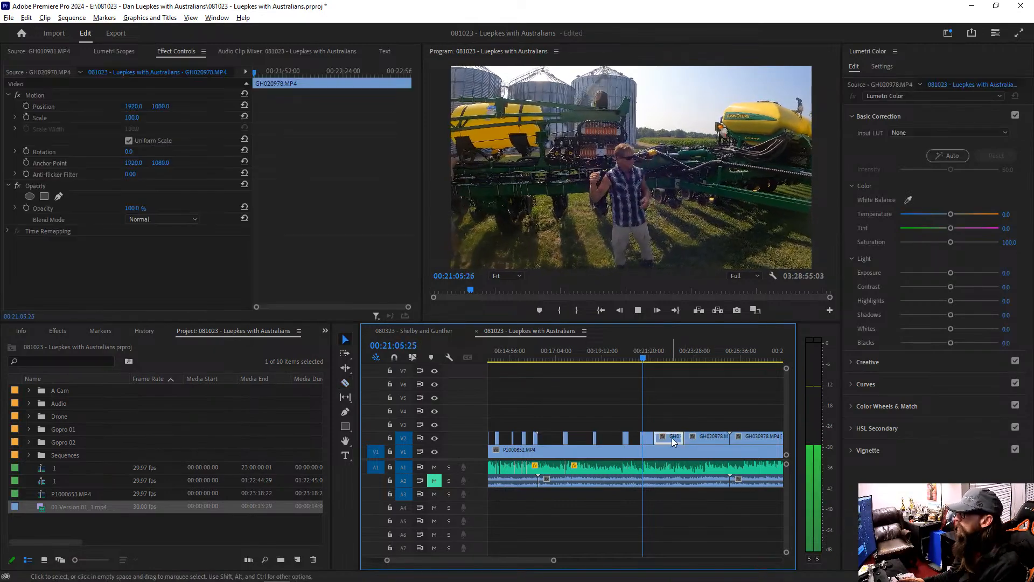
key(Delete)
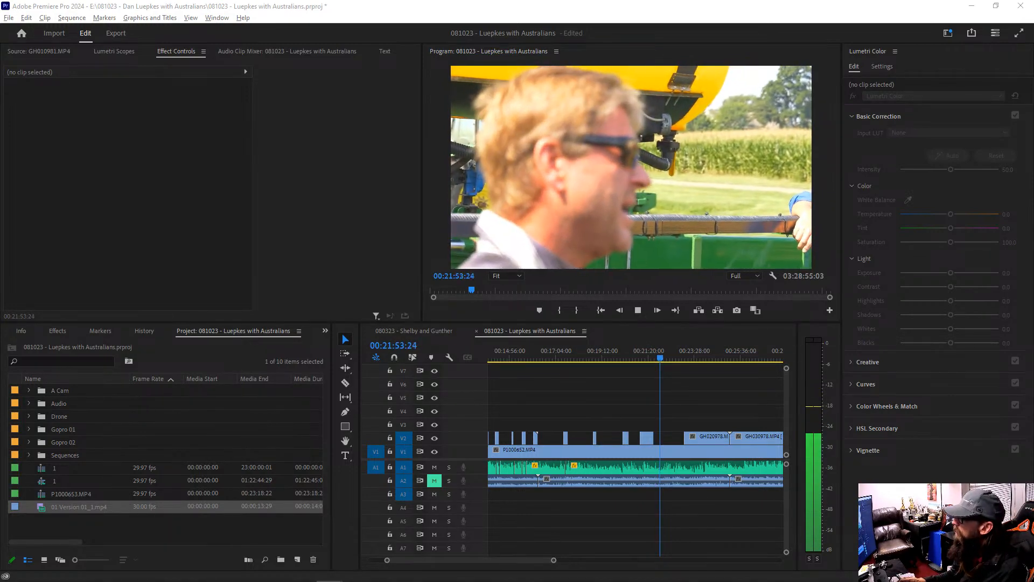
Step: Extend the end of the short GH020978 piece on V2 to the playhead at about 00:21:55
click(643, 358)
key(=)
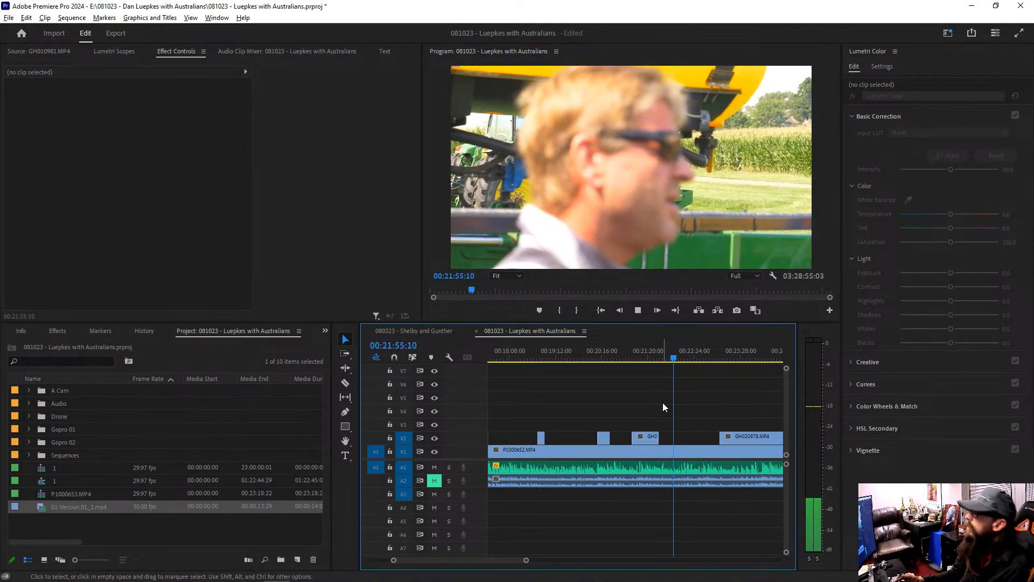
click(659, 438)
key(e)
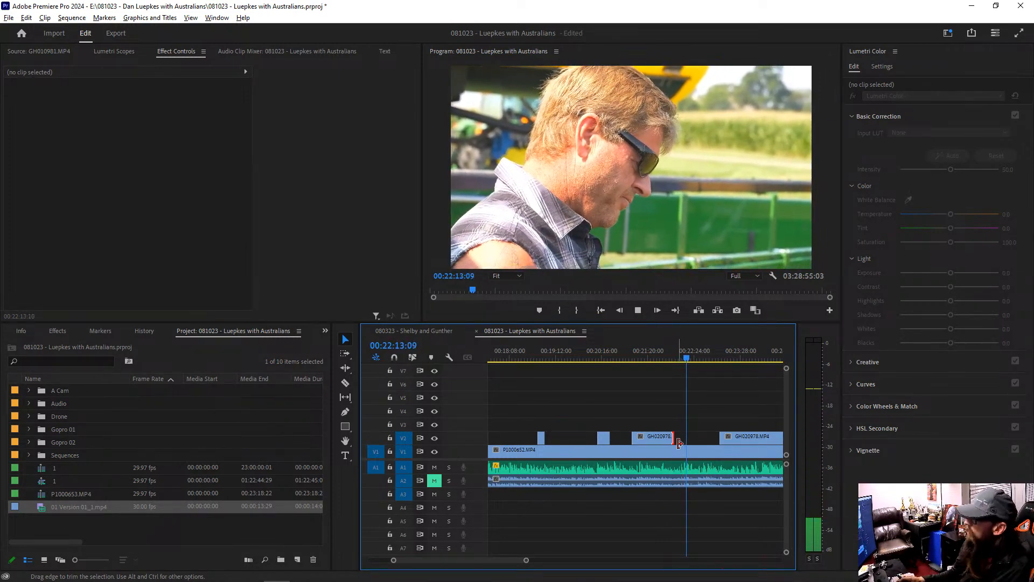
Step: Extend the start of the following V2 clip back to about 00:22:13 and delete its section between about 00:22:26 and 00:23:28
click(719, 438)
key(e)
key(c)
click(695, 436)
click(741, 436)
key(v)
click(718, 438)
key(Delete)
Step: Review the footage around the change to the next V2 clip, replaying from about 00:23:09 and skipping forward in short jumps
key(minus)
key(minus)
key(minus)
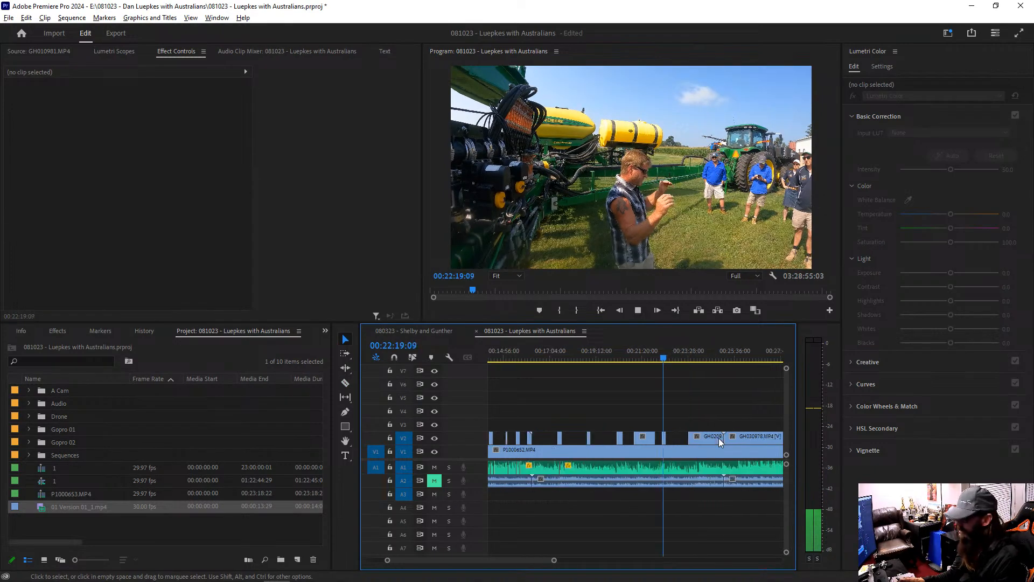
key(equal)
key(minus)
key(equal)
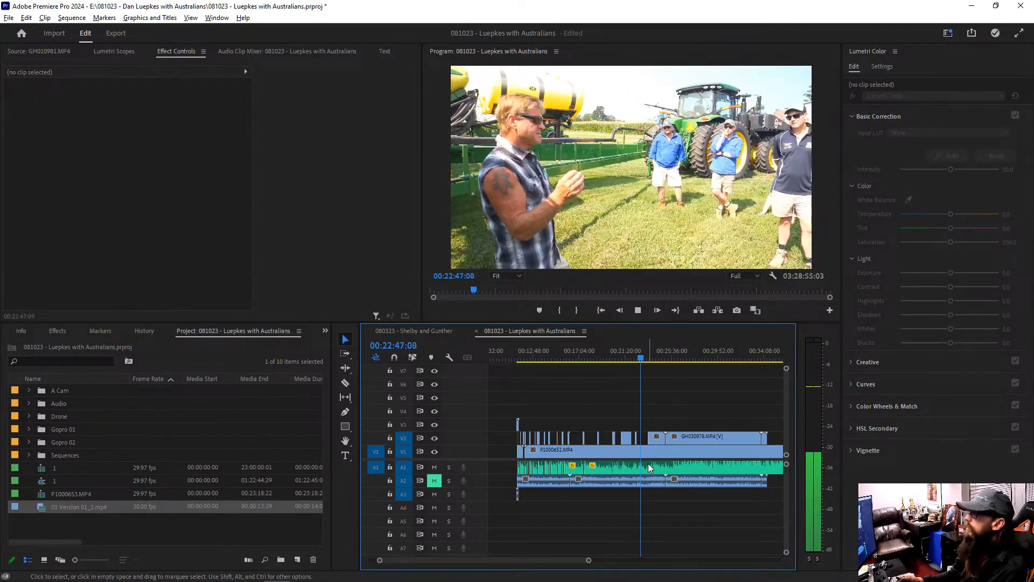
key(=)
key(=)
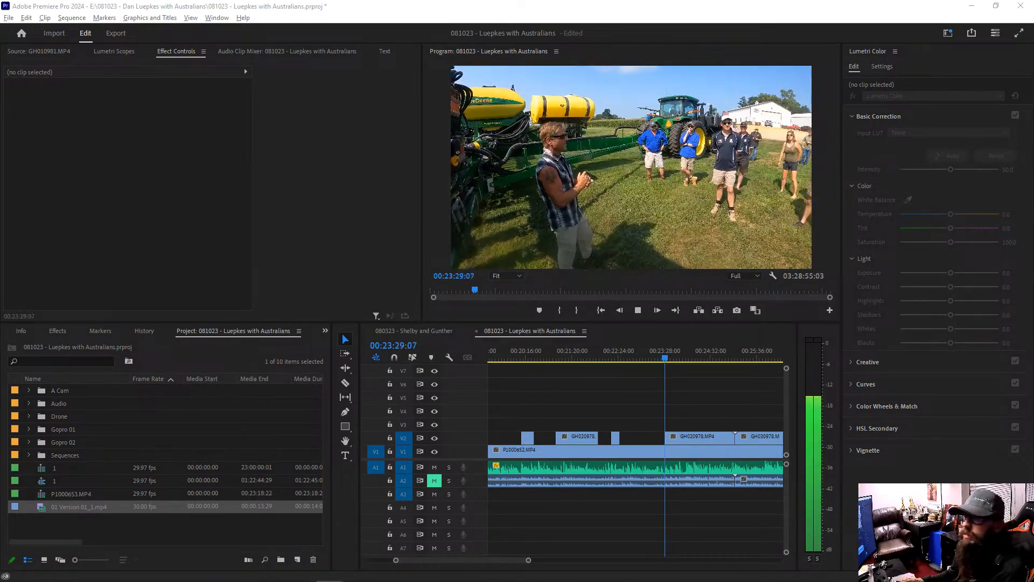
click(649, 357)
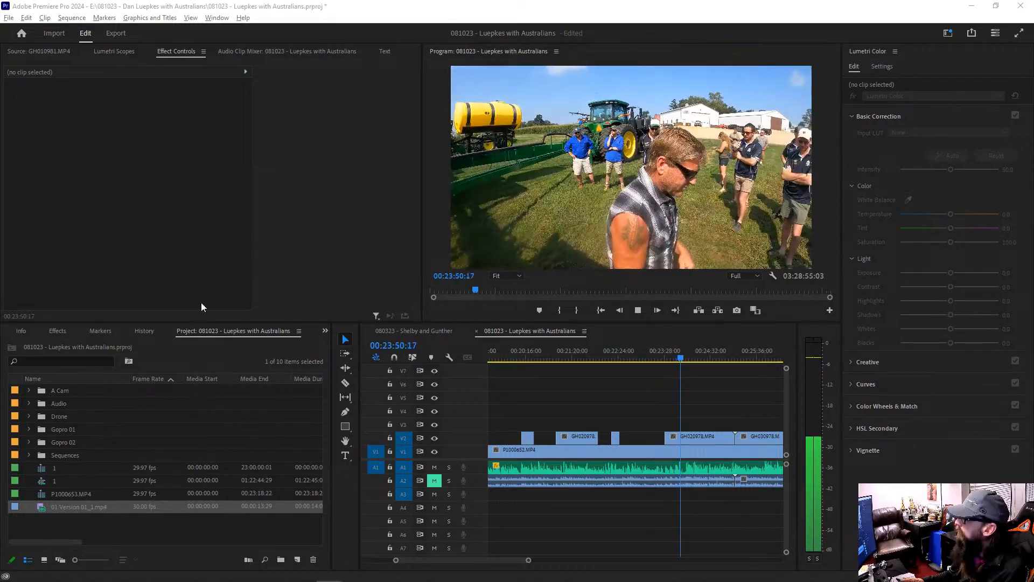
click(652, 356)
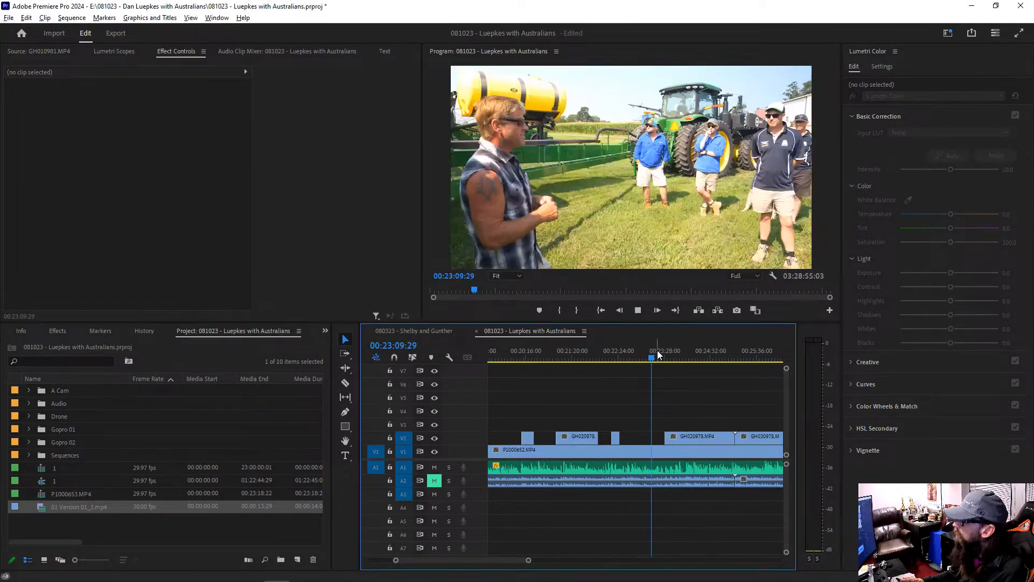
click(661, 356)
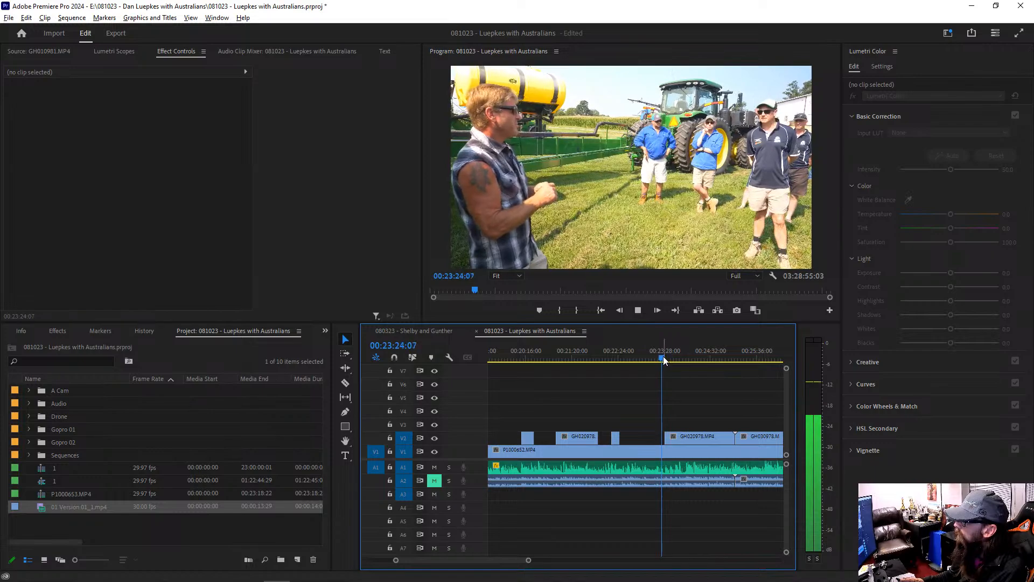
click(670, 356)
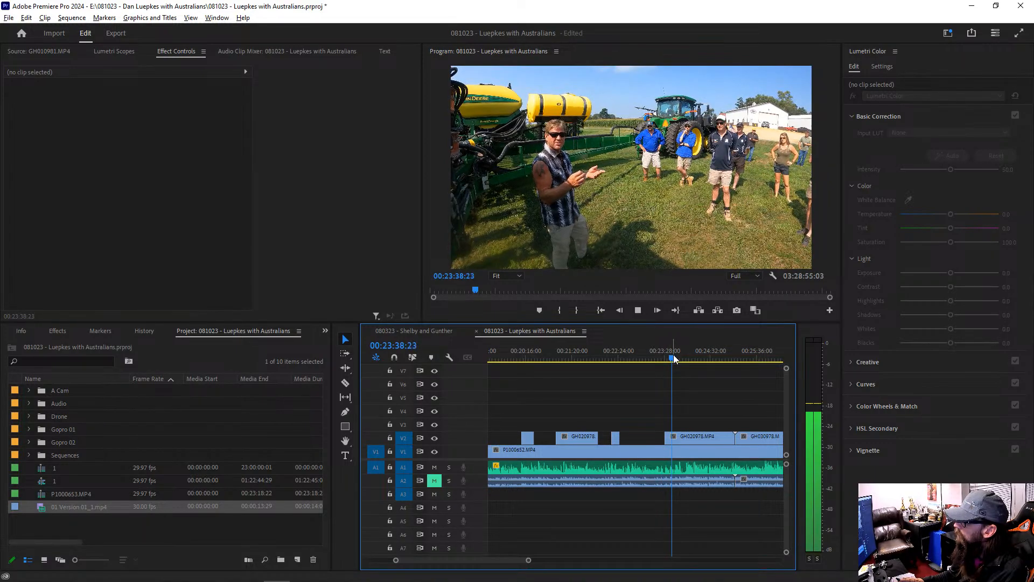
click(686, 357)
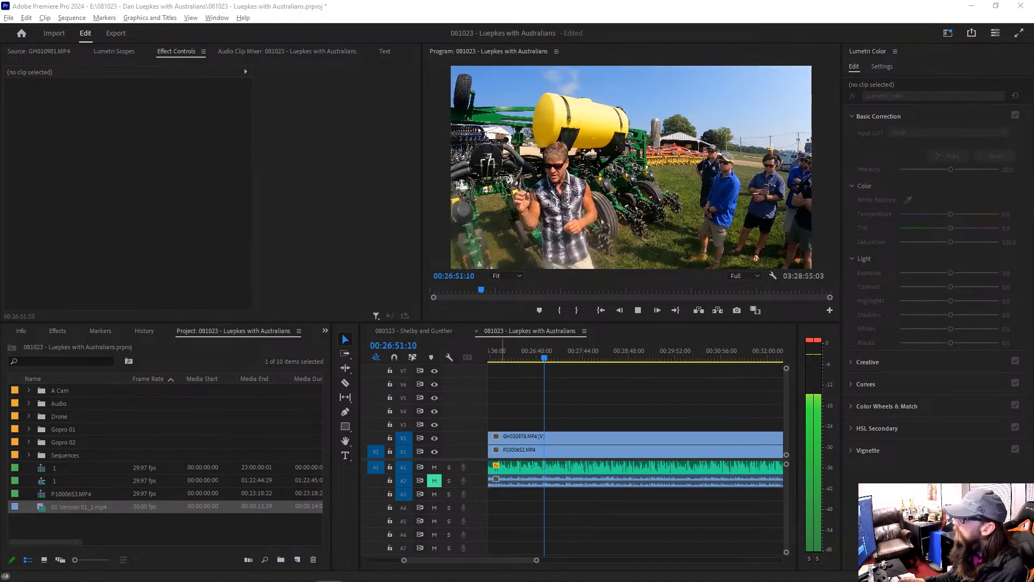
Step: Split the GH030978 clip on V2 at about 00:27:00 and 00:28:40 and delete the piece between the cuts
click(571, 440)
scroll(571, 441, up, 4)
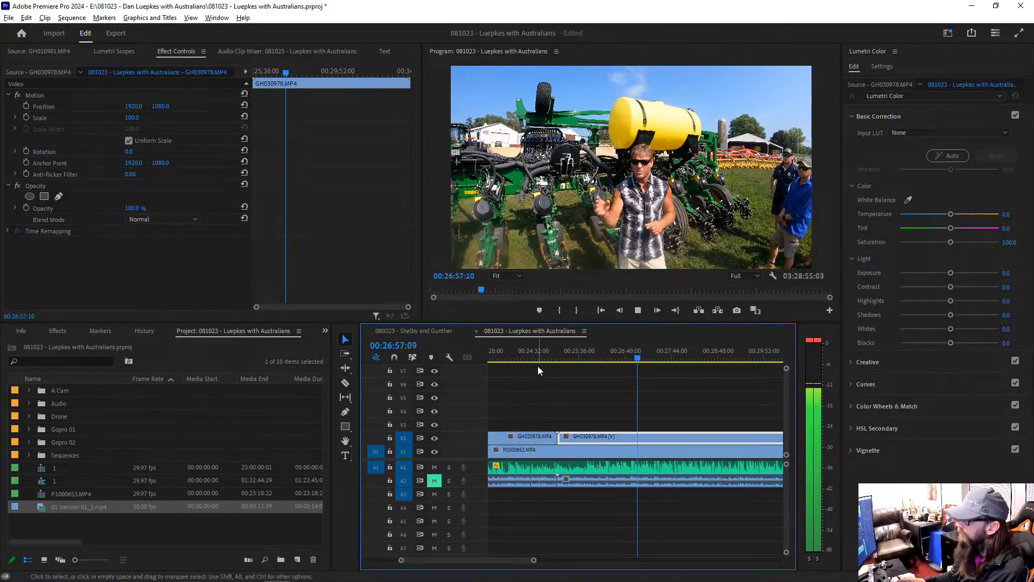
key(c)
click(649, 436)
click(711, 436)
key(v)
click(689, 439)
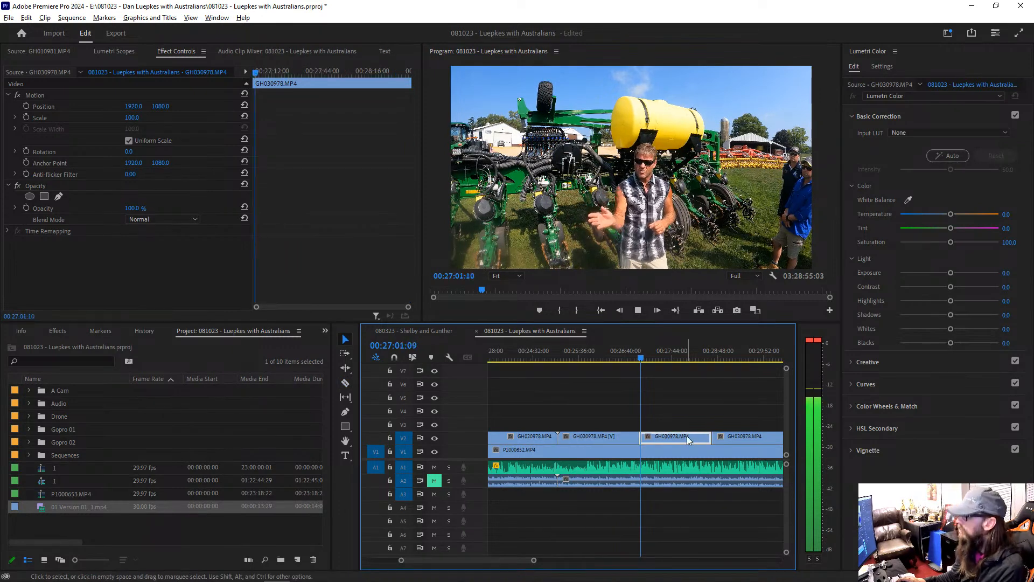
key(Delete)
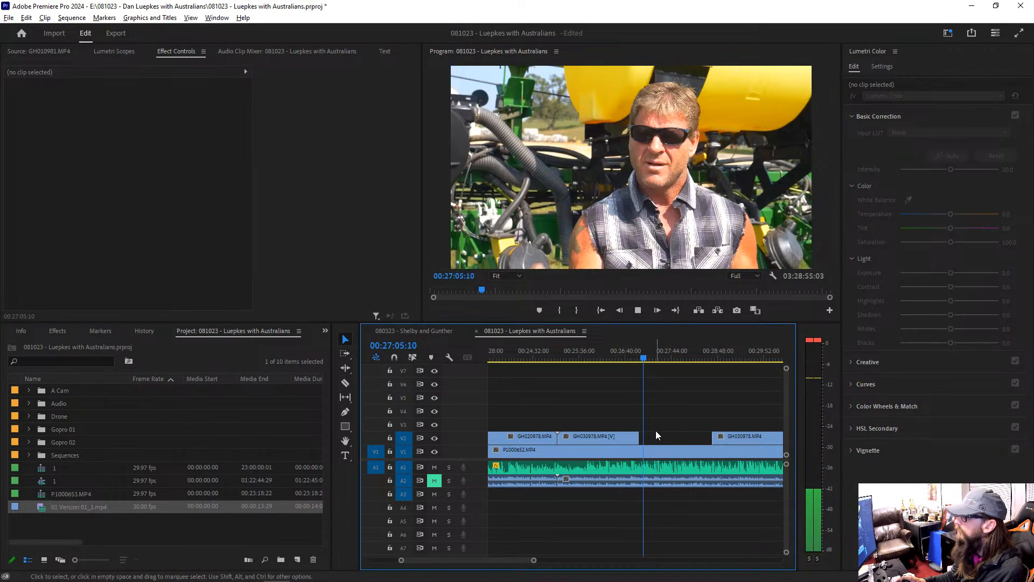
Step: Split the remaining GH030978 clip on V2 at about 00:29:48 and 00:32:15 and delete the piece between the cuts
click(673, 454)
key(minus)
key(equal)
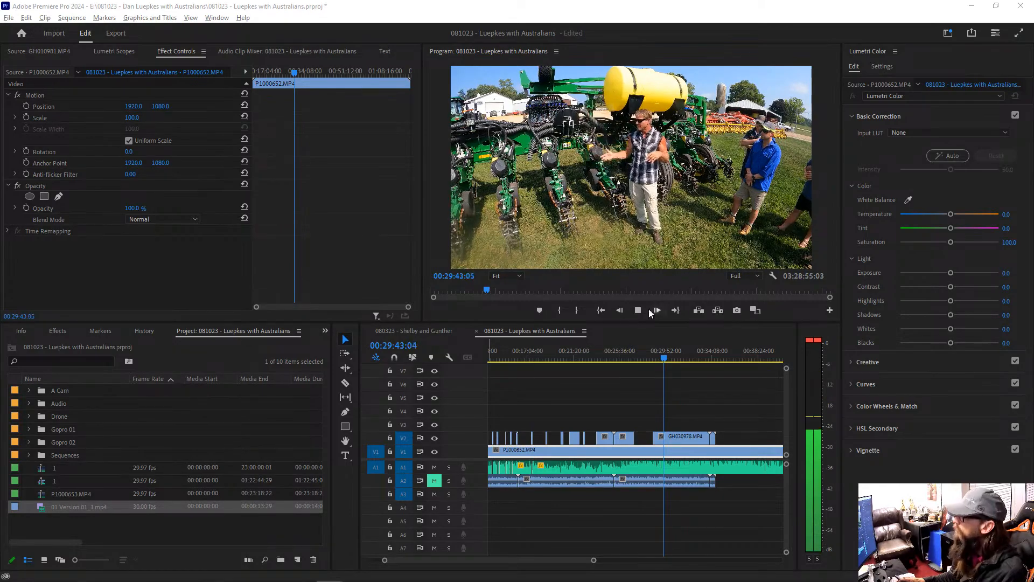
click(674, 438)
key(c)
click(665, 438)
click(689, 438)
key(v)
click(686, 438)
key(Delete)
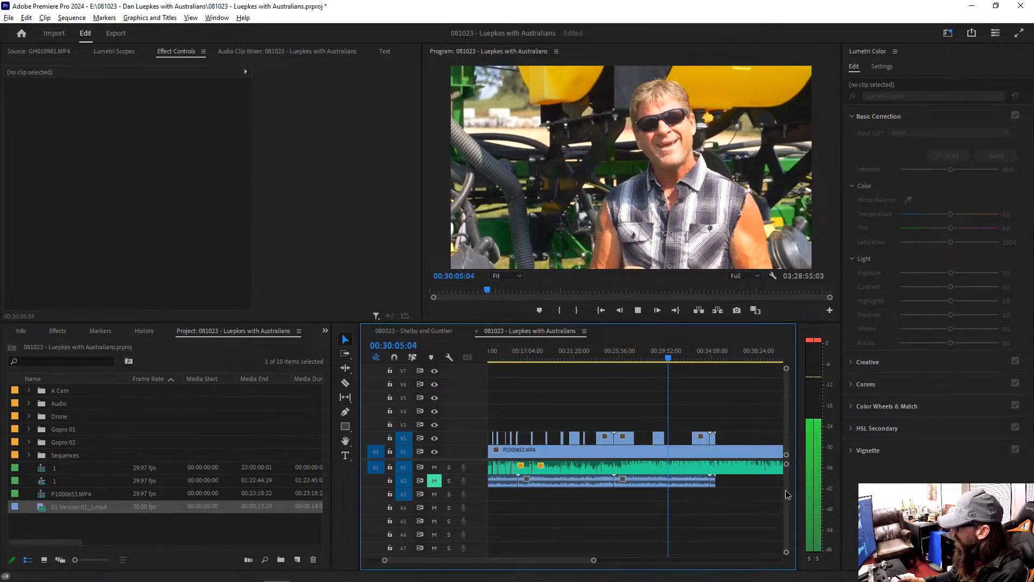
Step: Split the 230810-T001.WAV audio on A1 at about 00:25:40 and adjust the audio gain of the part after the cut
key(c)
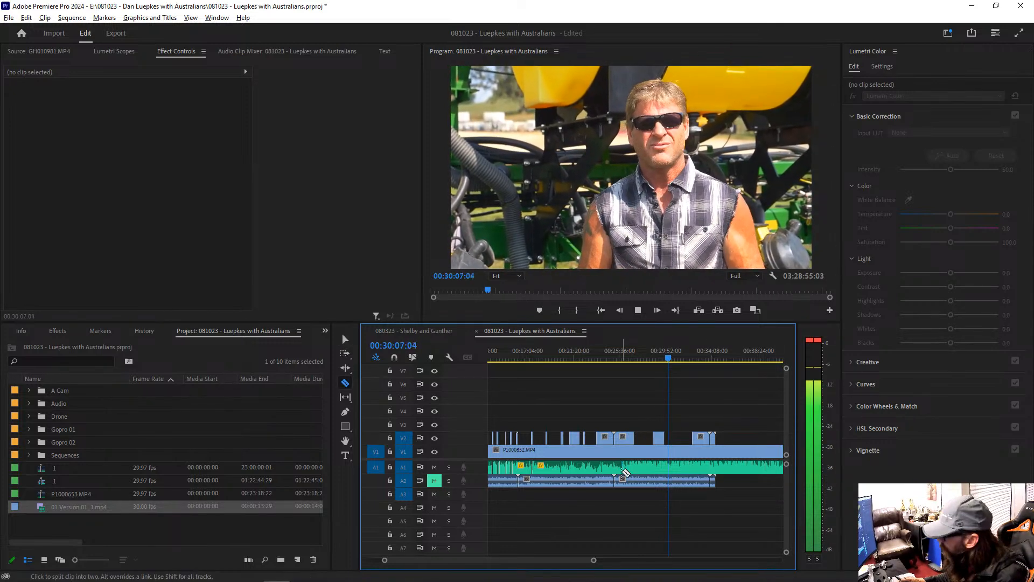
click(621, 467)
key(v)
click(668, 467)
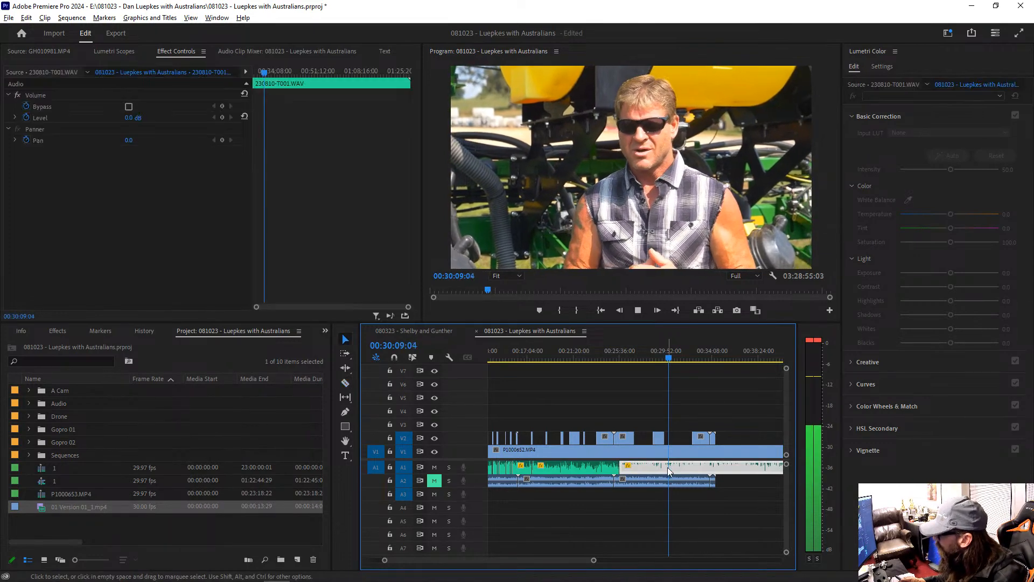
key(g)
key(Return)
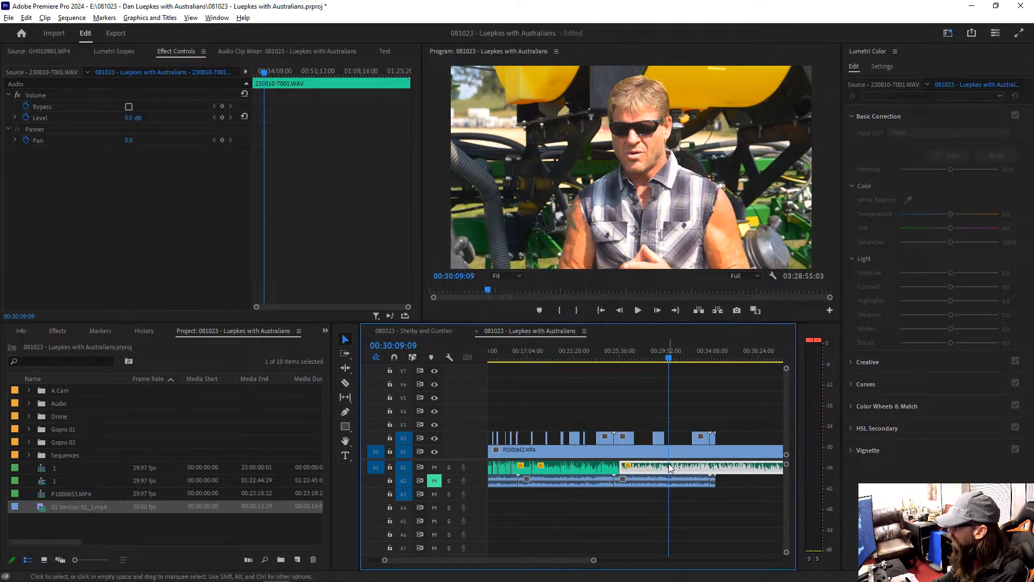
Step: Play on from about 00:30:09 and readjust the audio gain of the 230810-T001.WAV part on A1 that starts at 00:25:36
key(space)
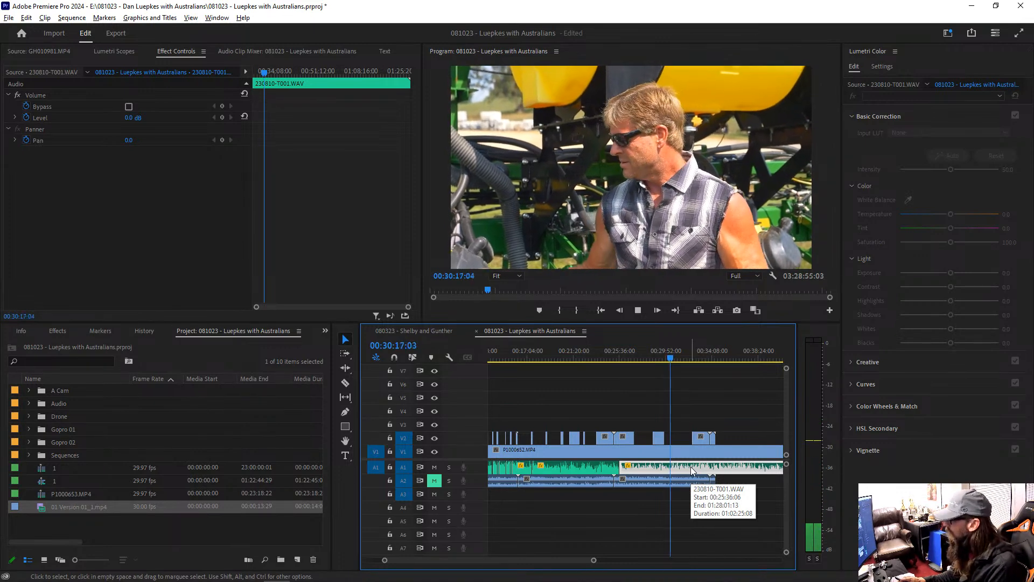
key(minus)
key(equal)
key(equal)
key(equal)
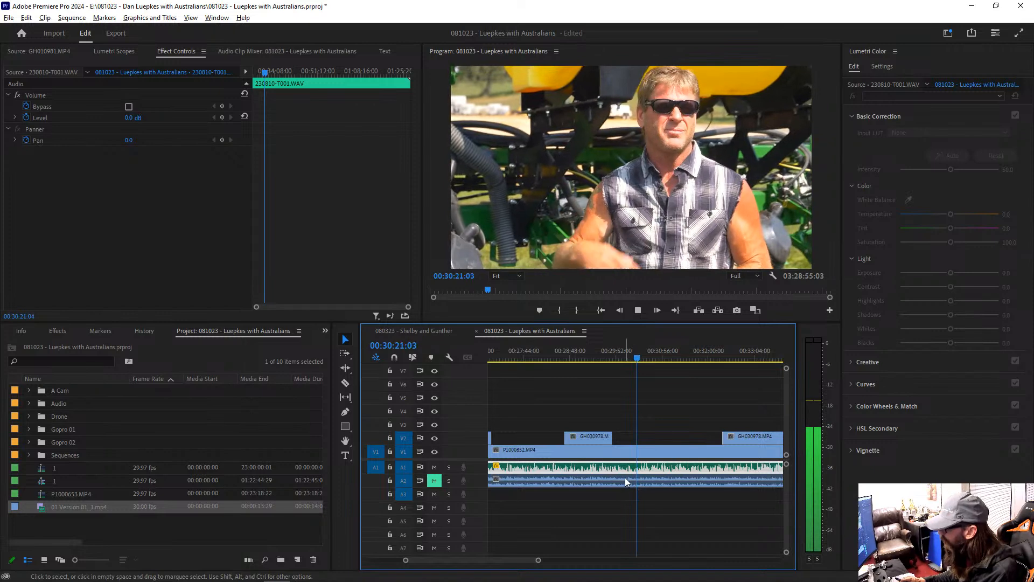
click(645, 505)
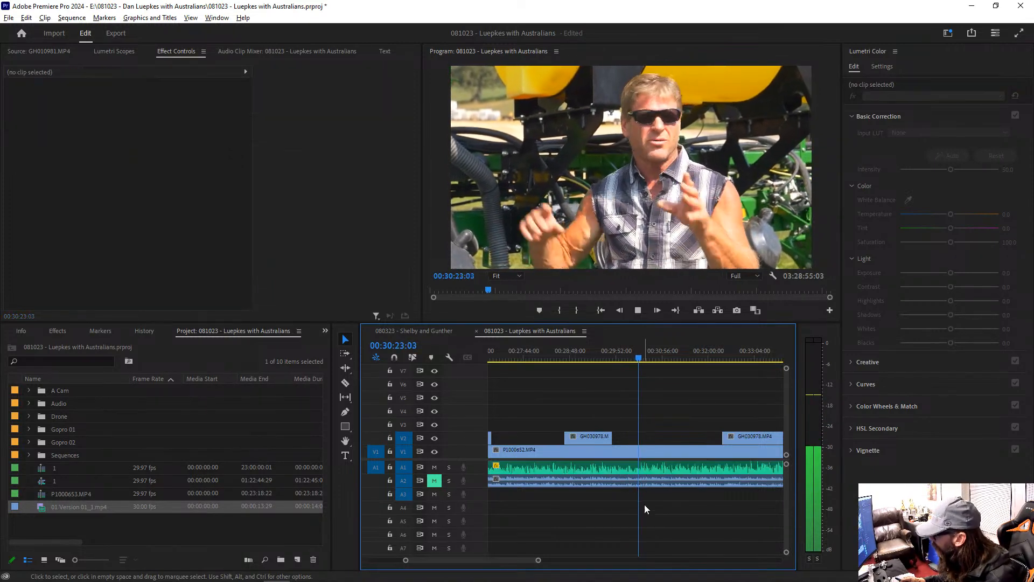
click(640, 472)
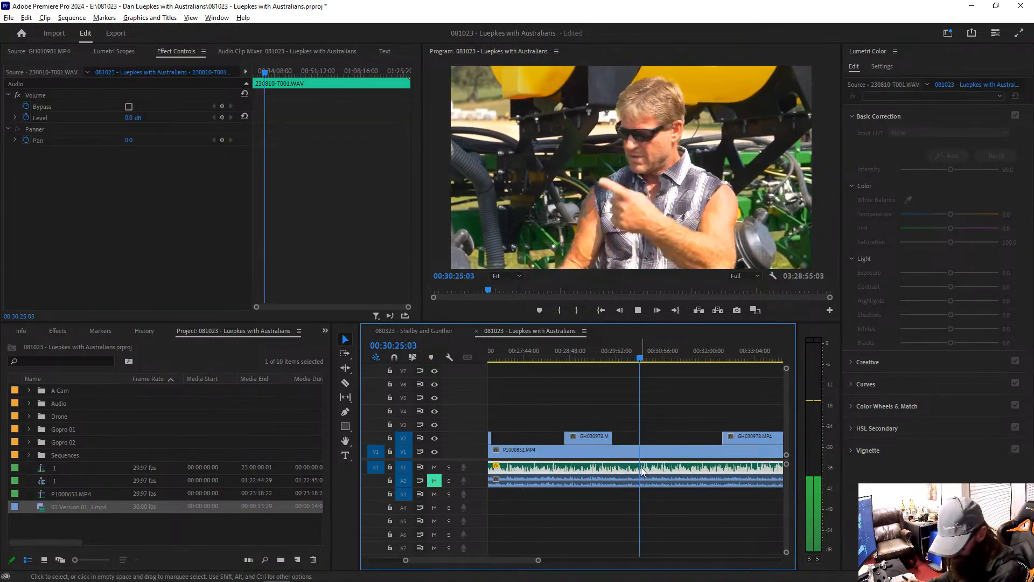
key(g)
key(Return)
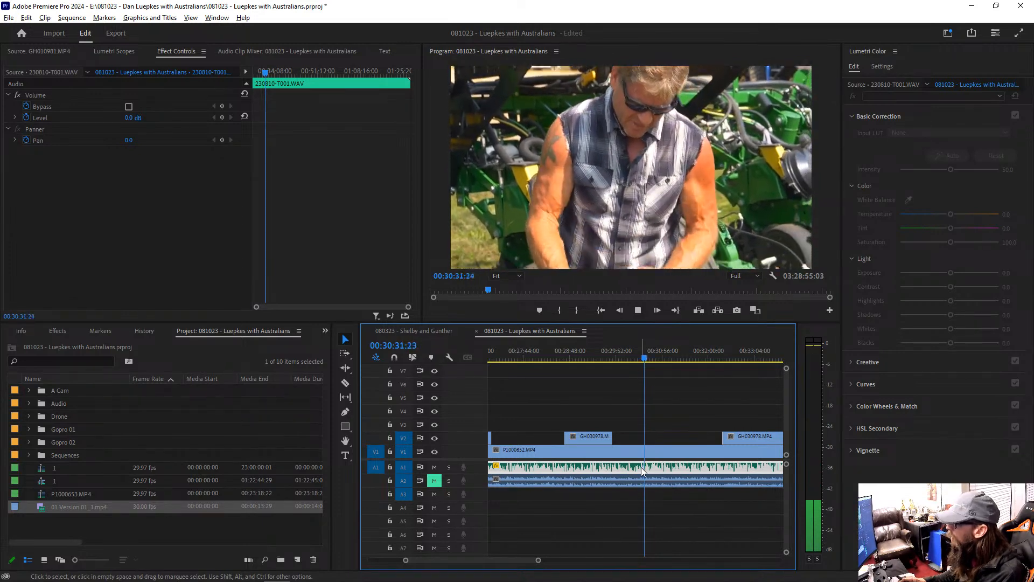
Step: Extend the next GH030978 clip on V2 back to about 00:30:17, split it at about 00:31:00 and 00:32:57, and delete the piece between the cuts
key(space)
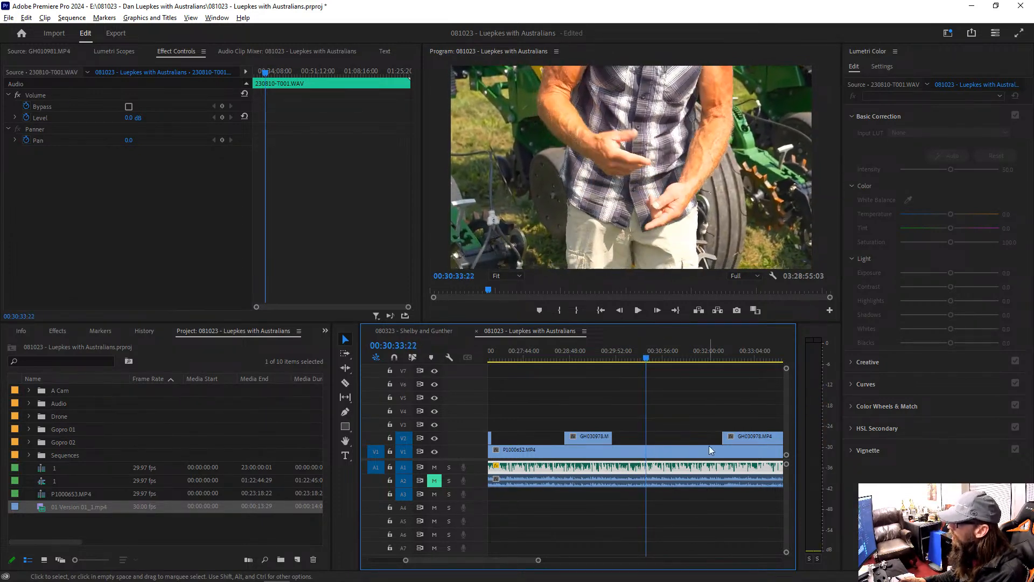
drag(724, 437, 639, 435)
key(c)
click(667, 438)
click(749, 438)
key(v)
click(723, 437)
key(Delete)
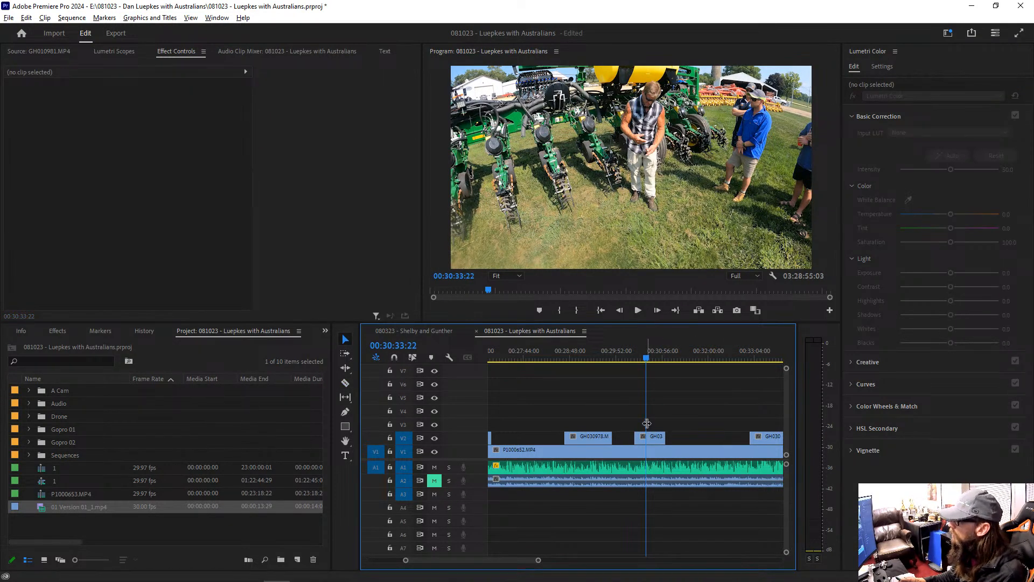
Step: Play on to about 00:32:54 and change the gain of the selected 230810-T001.WAV part on A1 by -3 dB
click(673, 452)
key(space)
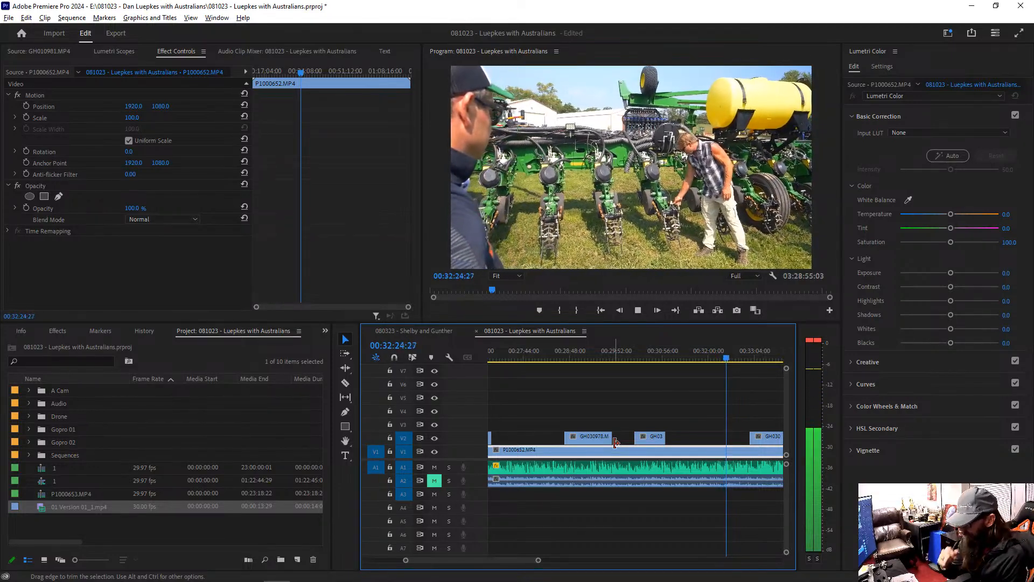
key(minus)
key(minus)
key(minus)
key(minus)
key(equal)
key(equal)
key(equal)
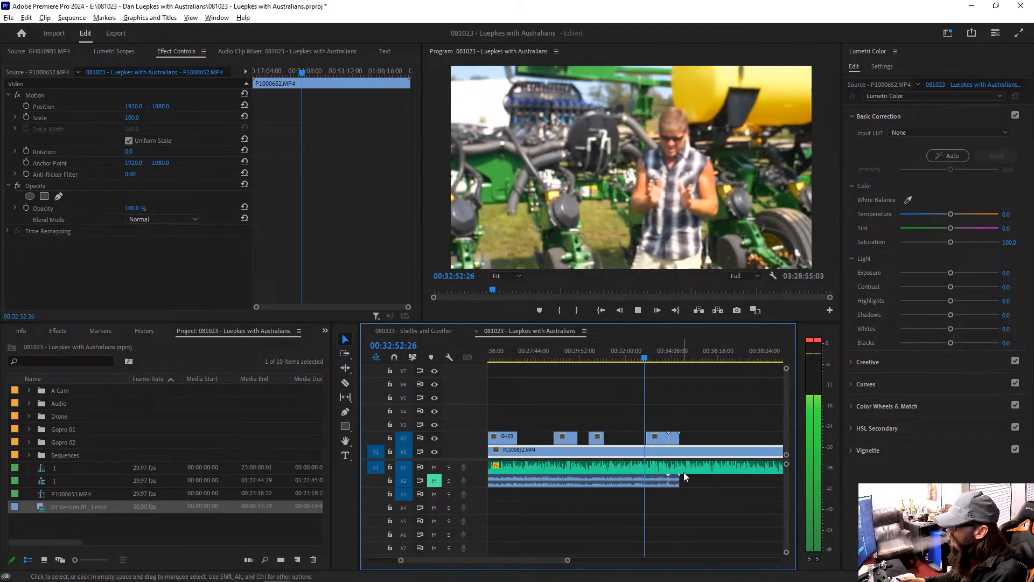
click(638, 467)
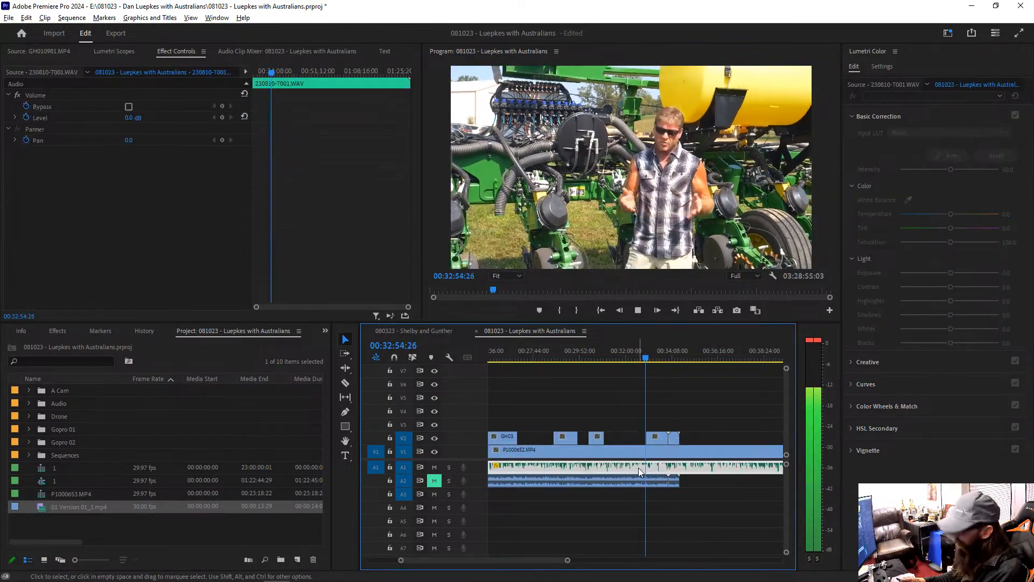
text(g-3)
key(Return)
key(space)
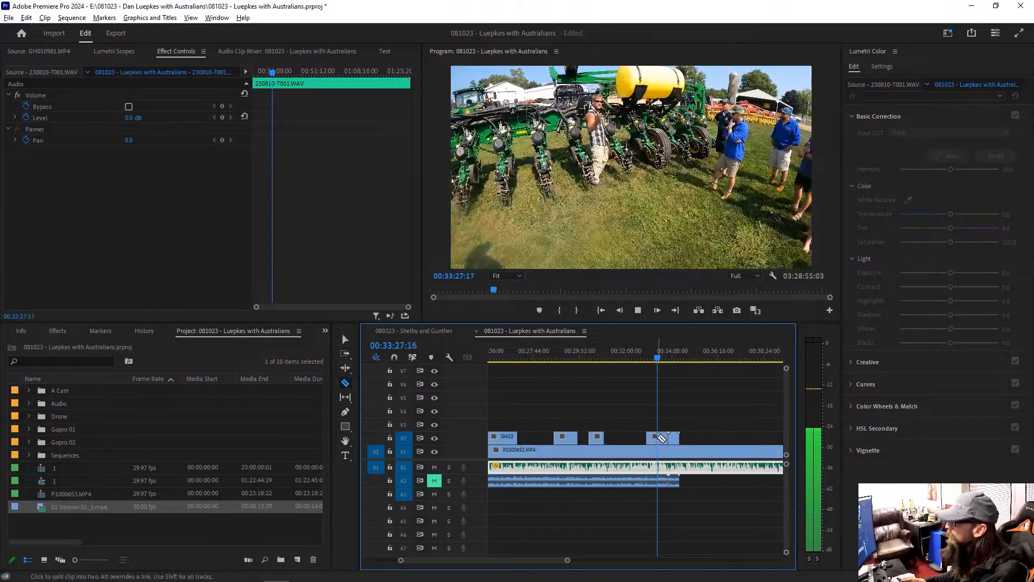
Step: Split the V2 clip at about 00:33:28, delete the piece after the cut, and resume playback
click(661, 439)
key(Delete)
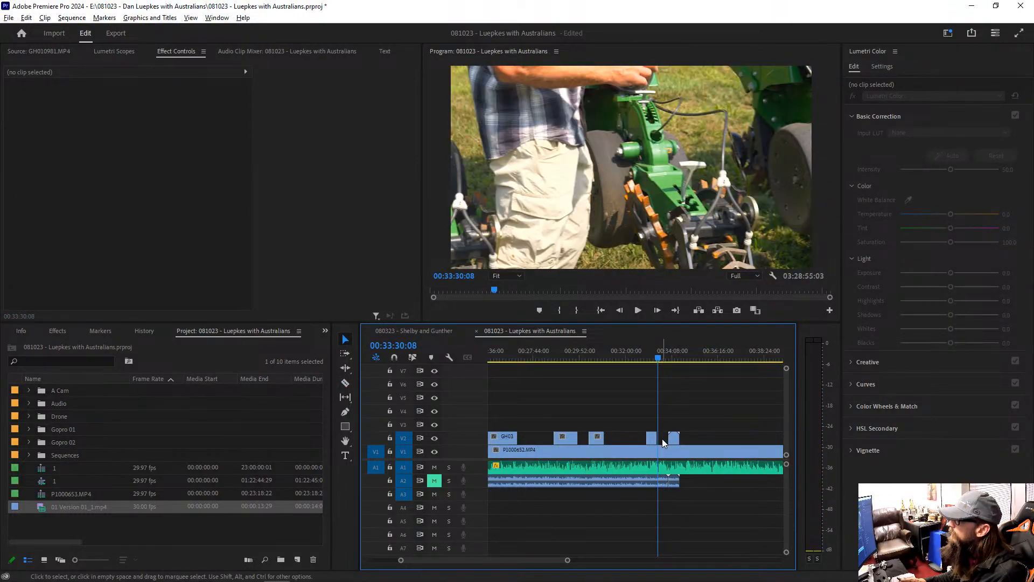
key(space)
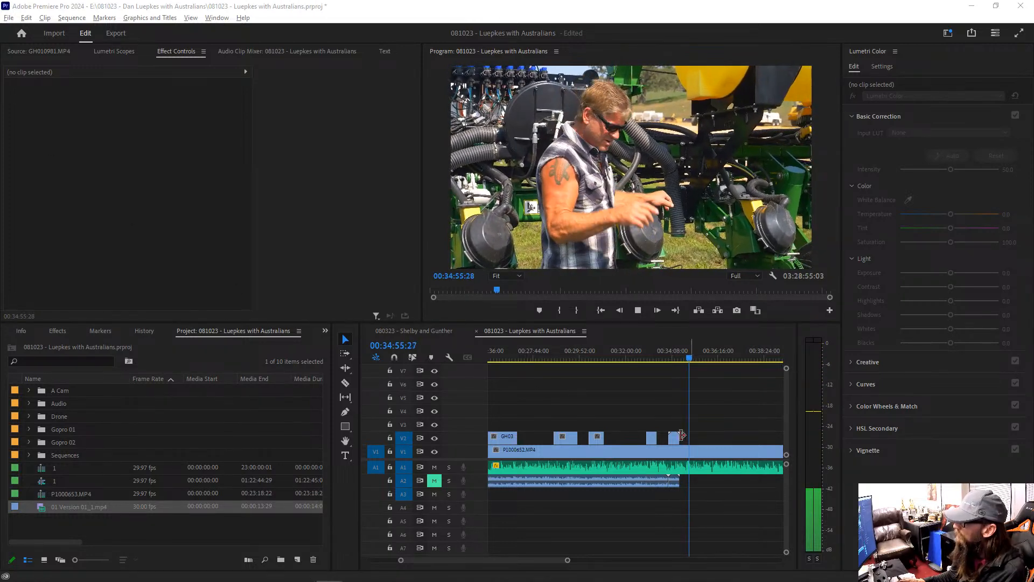
Step: Delete the GoPro audio clips on A2 from the beginning of the sequence up to about 01:27:00
click(743, 455)
key(minus)
key(minus)
key(minus)
key(minus)
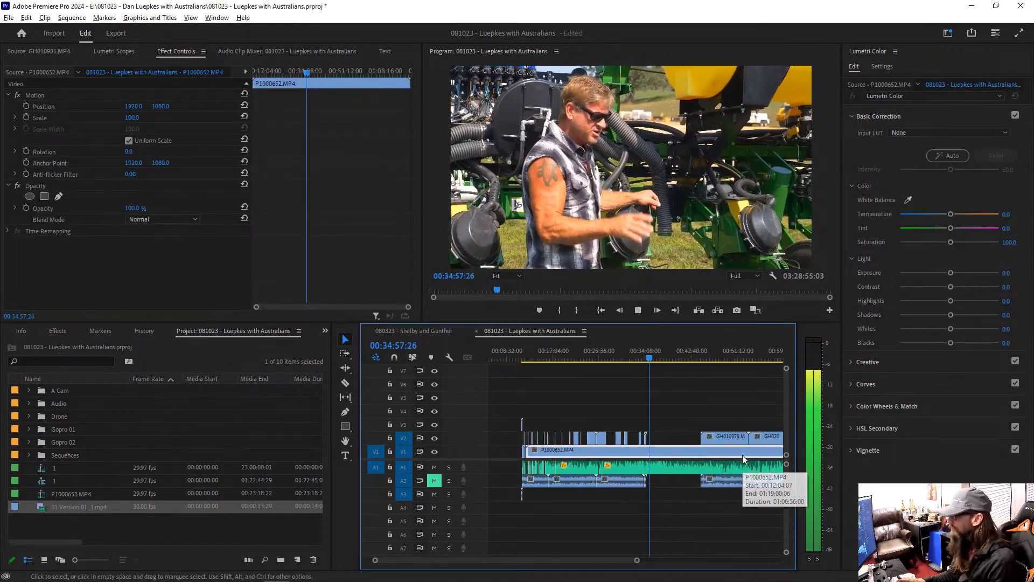
key(equal)
key(equal)
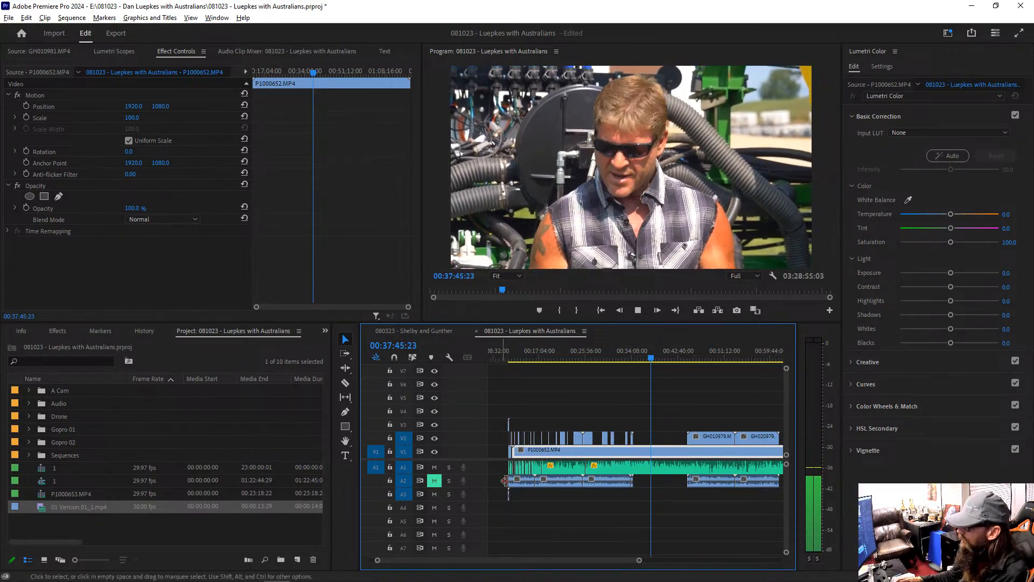
drag(499, 482, 765, 495)
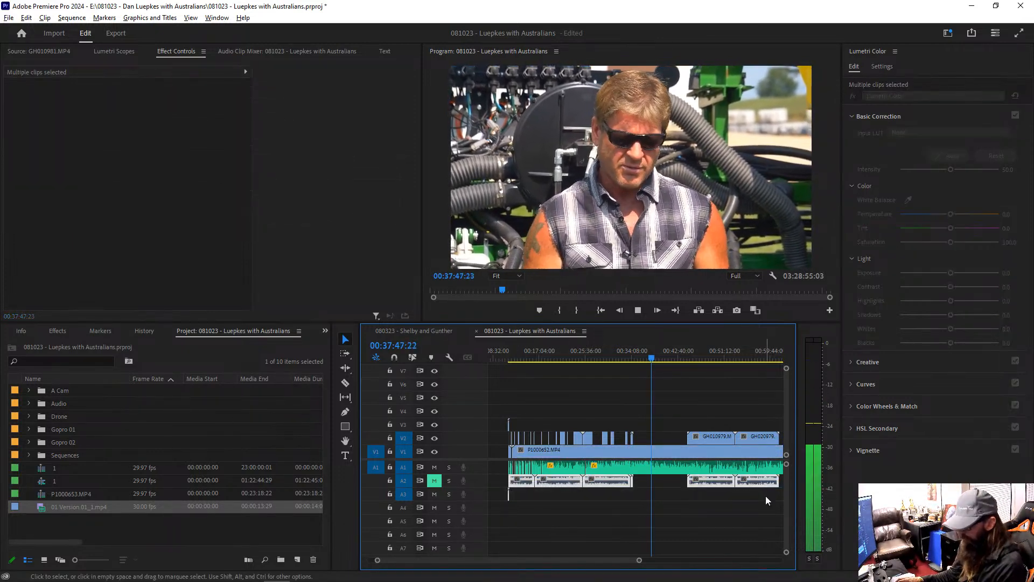
key(Delete)
key(minus)
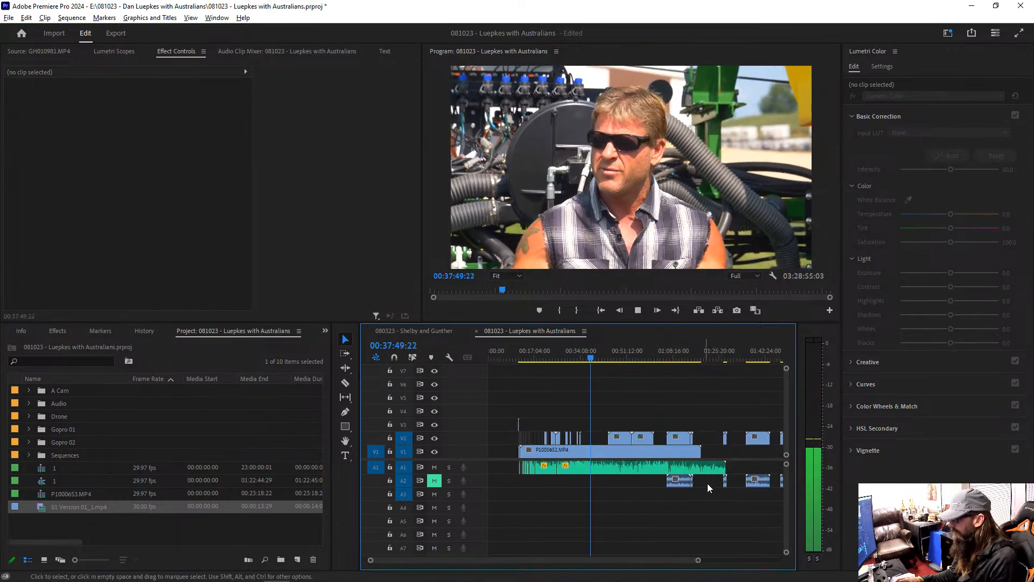
drag(657, 484, 734, 490)
key(Delete)
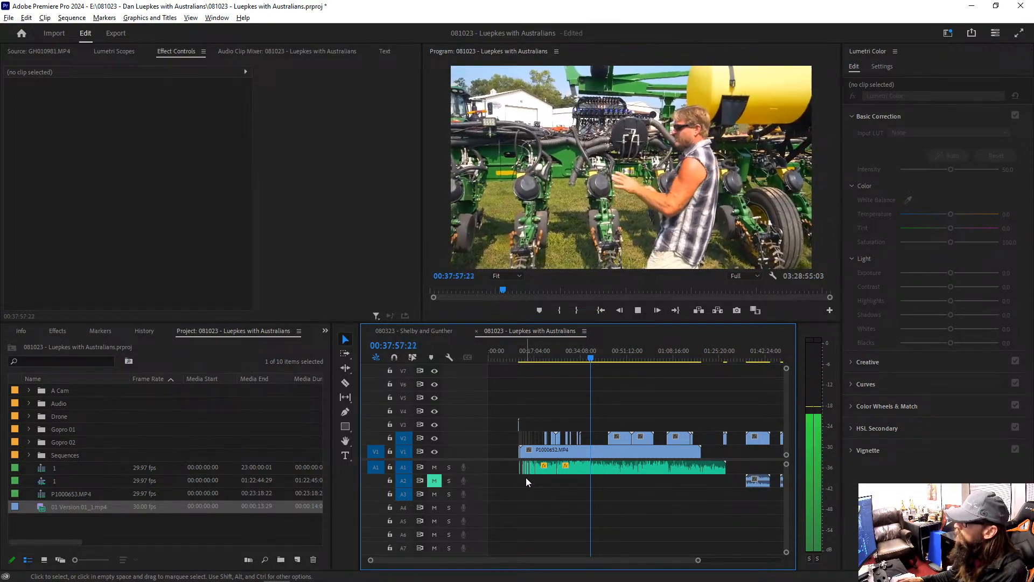
Step: Add a sequence marker at about 00:38:07 during playback
key(=)
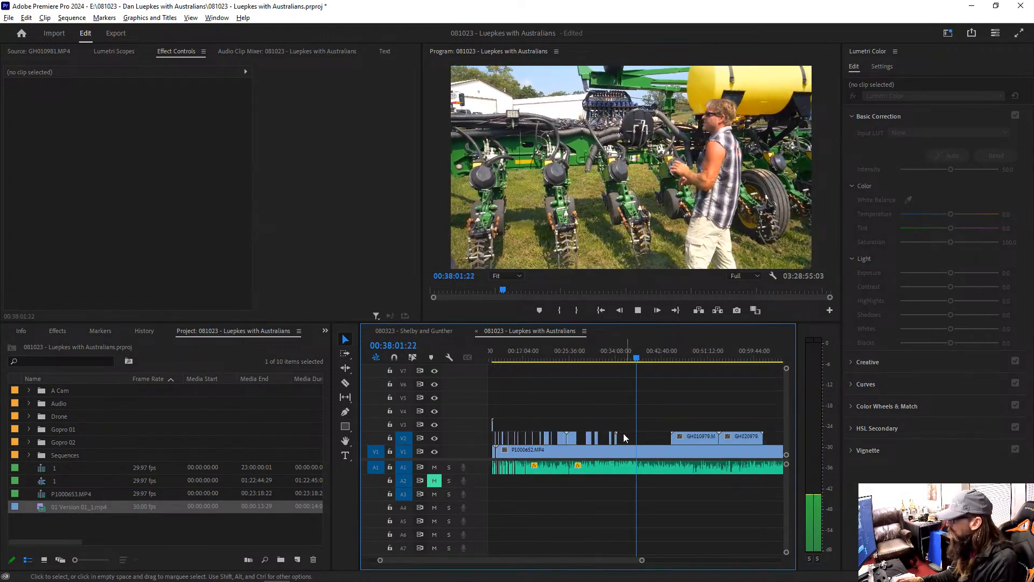
key(-)
key(-)
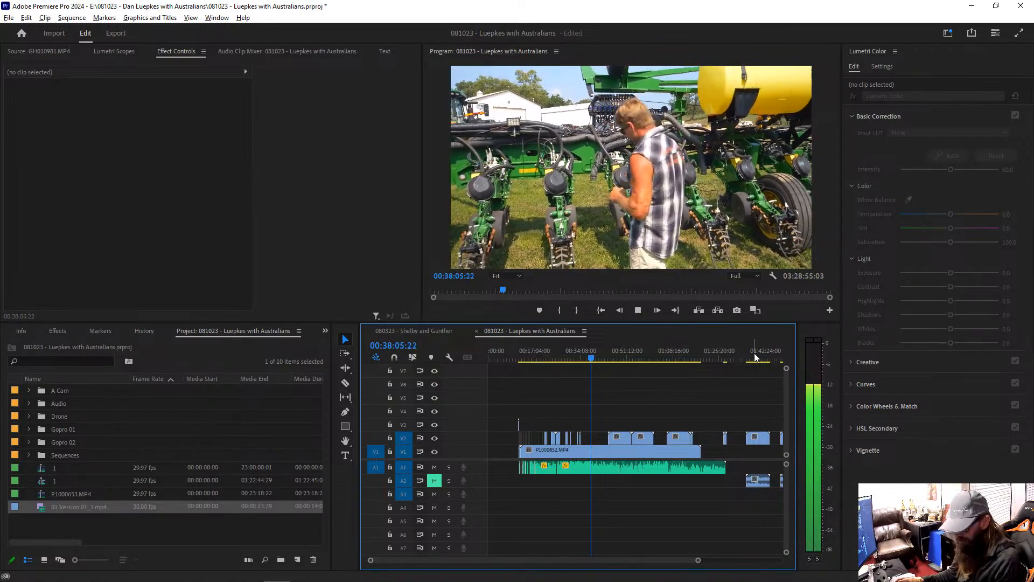
key(m)
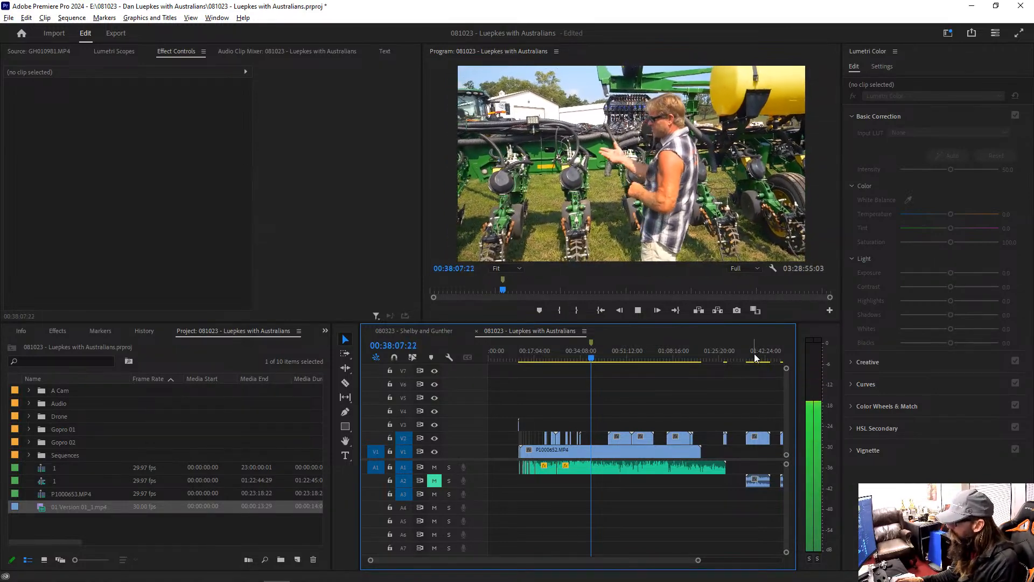
Step: Reveal the source of the GH010982.MP4 clip on V2 in the project, and return to the P1000652.MP4 clip in the timeline
right_click(760, 439)
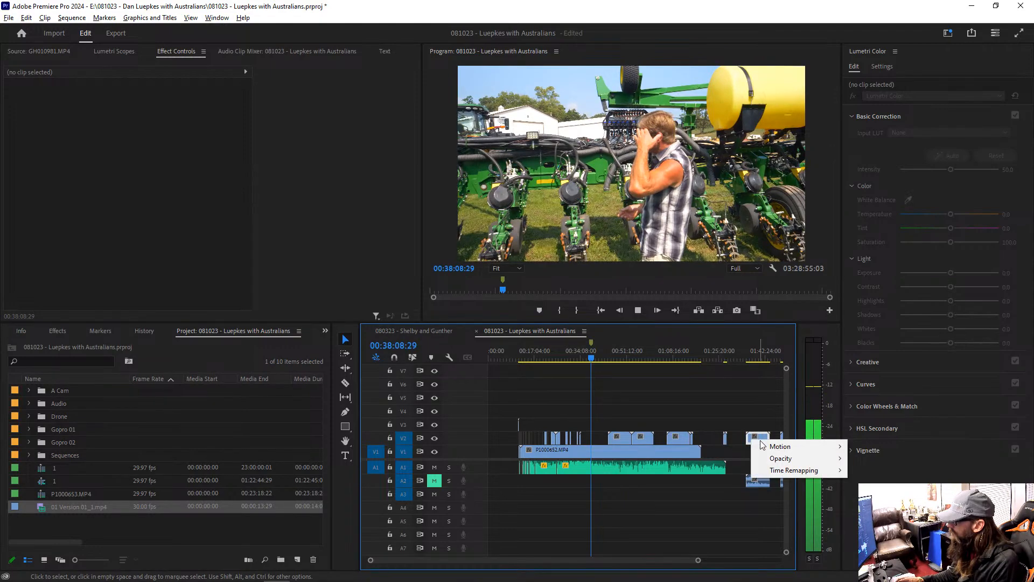
key(Escape)
right_click(764, 438)
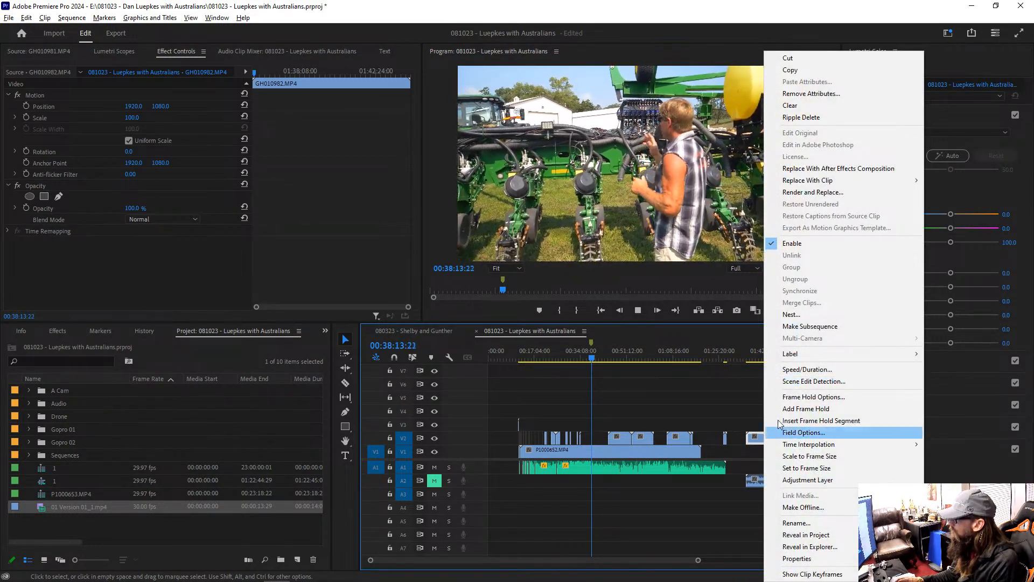
click(806, 535)
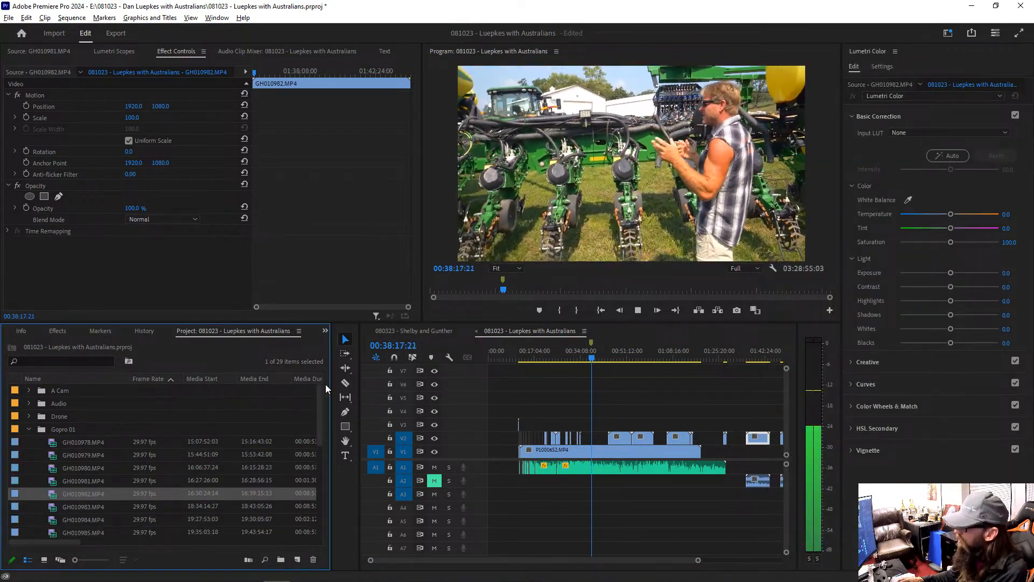
click(610, 454)
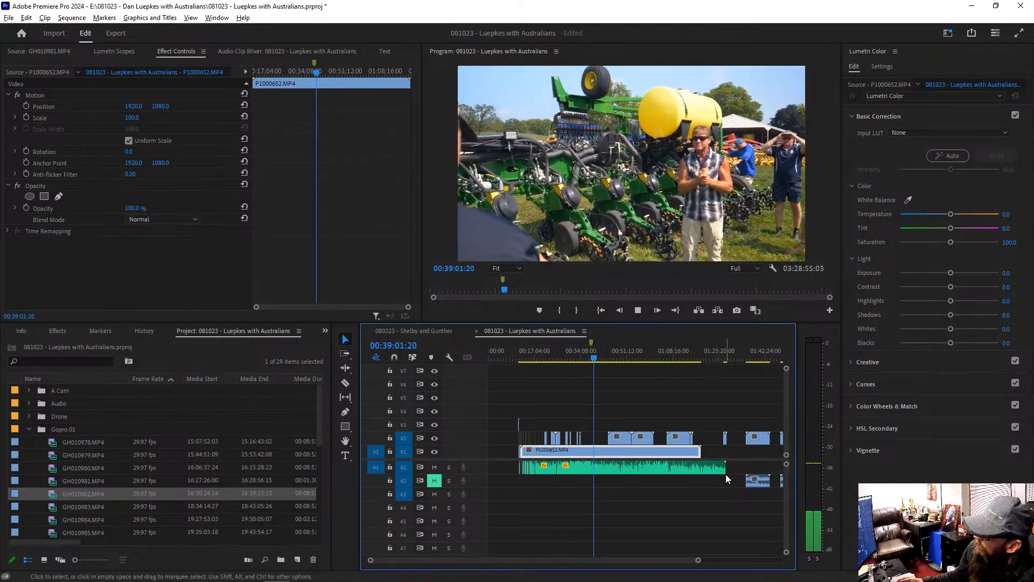
Step: Review the P1000652.MP4 footage between about 00:41:49 and 00:42:15, watching part of it in full screen
key(equal)
key(equal)
key(equal)
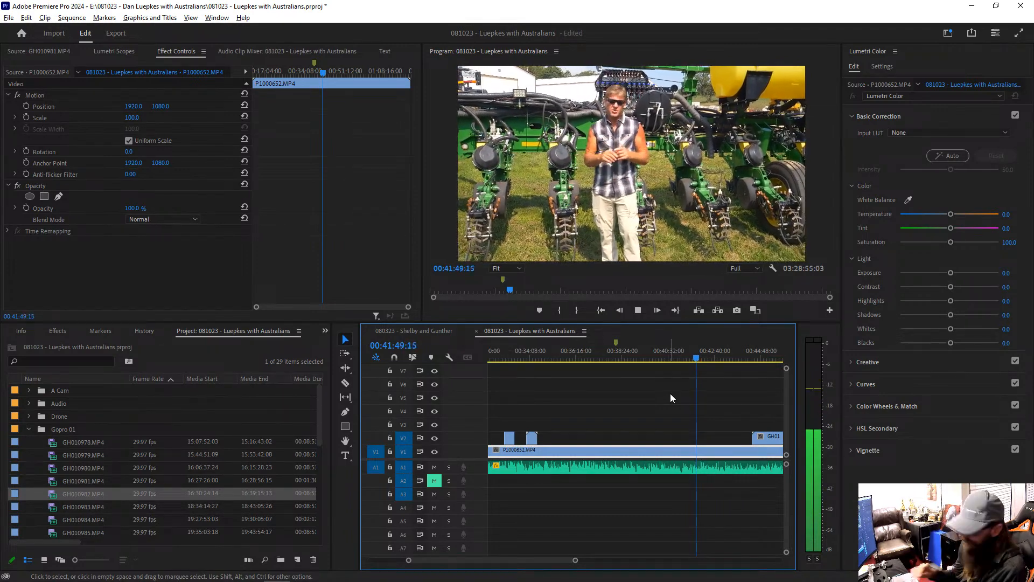
key(ctrl+grave)
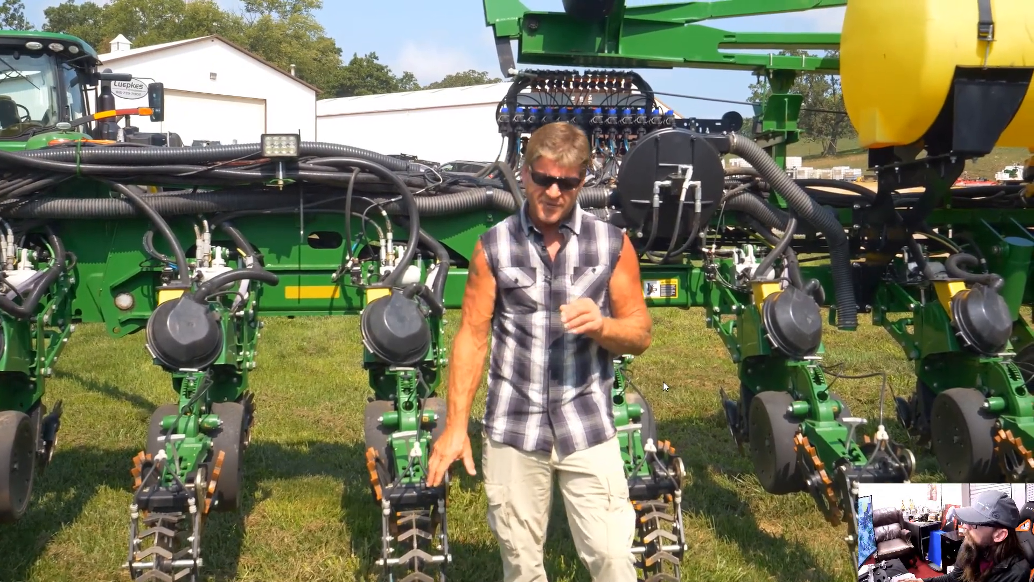
key(Escape)
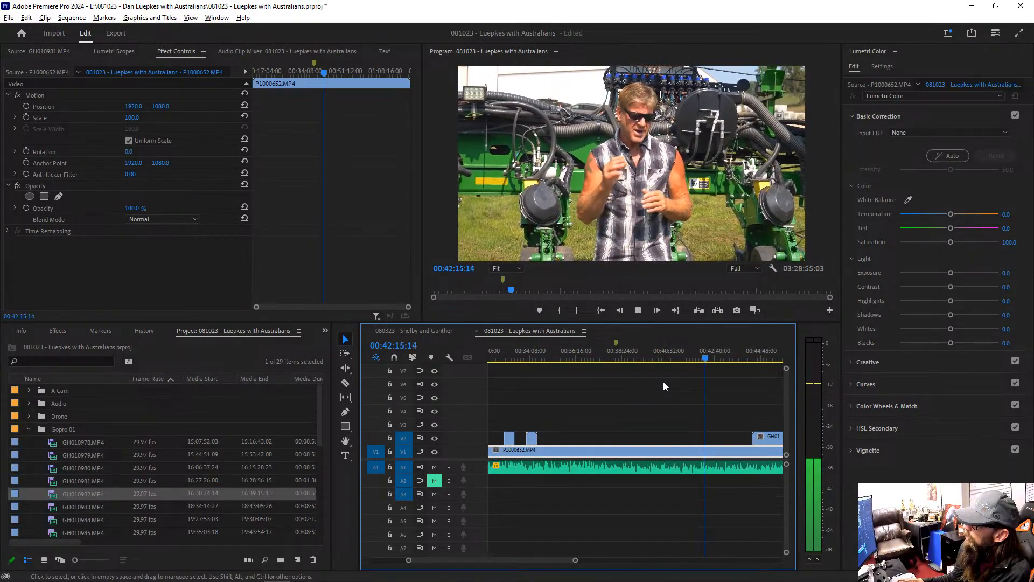
Step: Look through the source clips in the Gopro 01 bin and move the playhead to the V2 clip at about 00:34:00
click(730, 469)
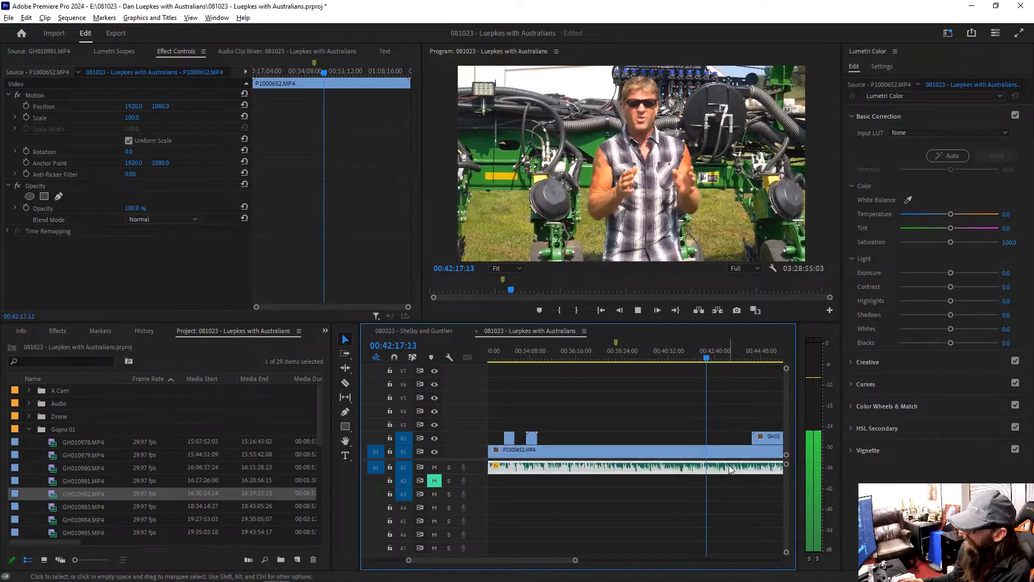
key(minus)
key(minus)
key(equal)
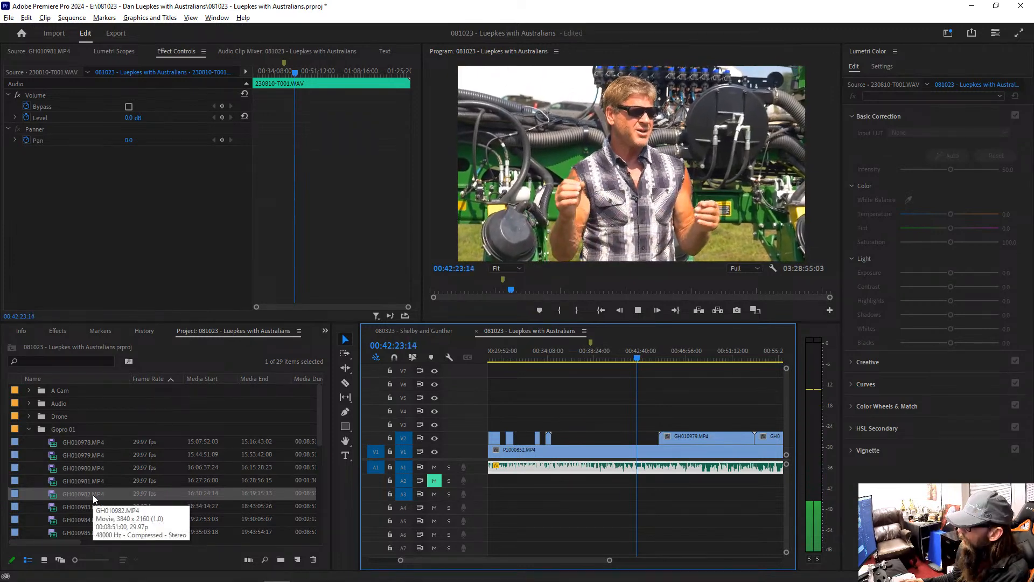
scroll(93, 494, down, 5)
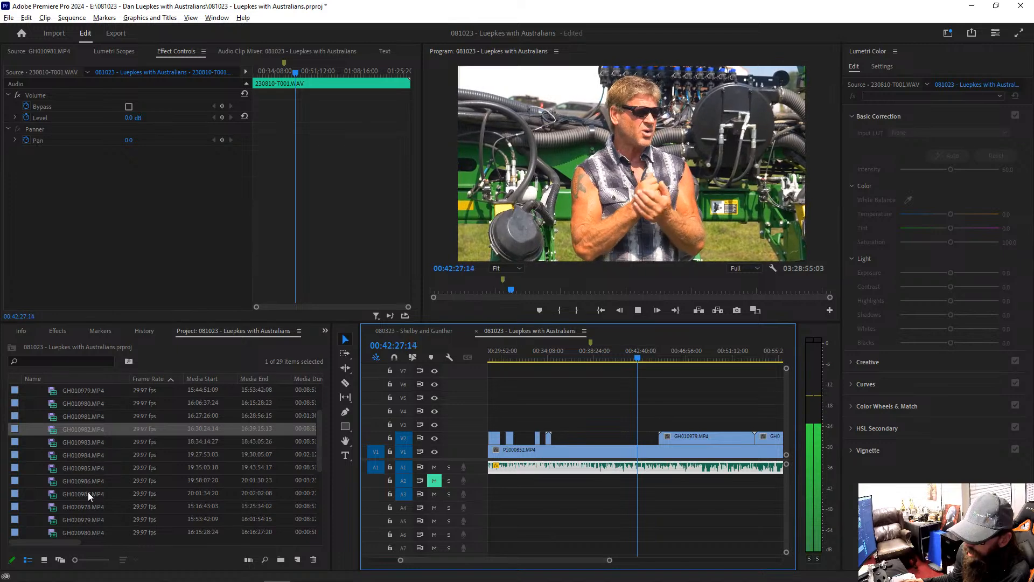
scroll(64, 495, down, 2)
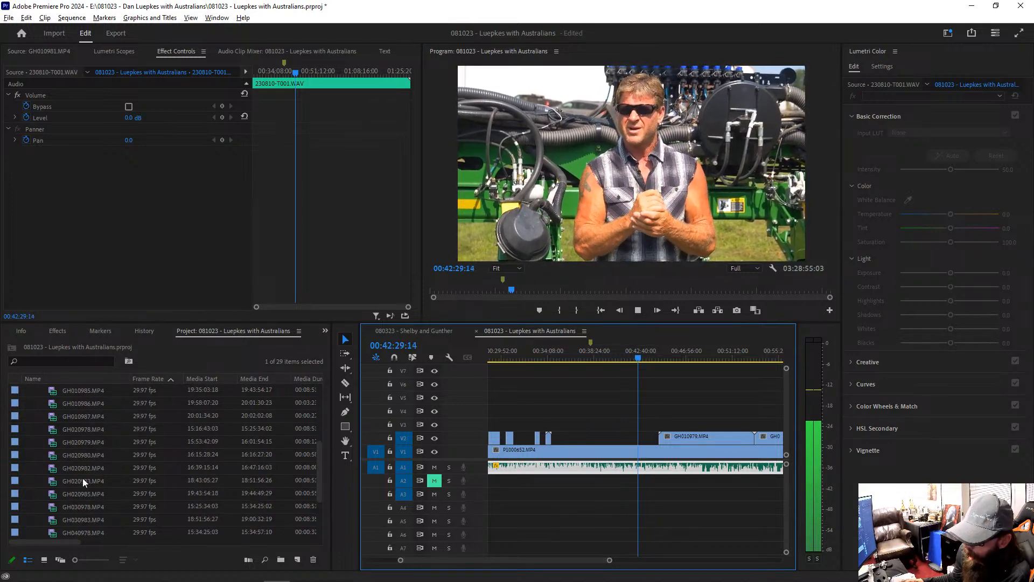
scroll(80, 479, down, 1)
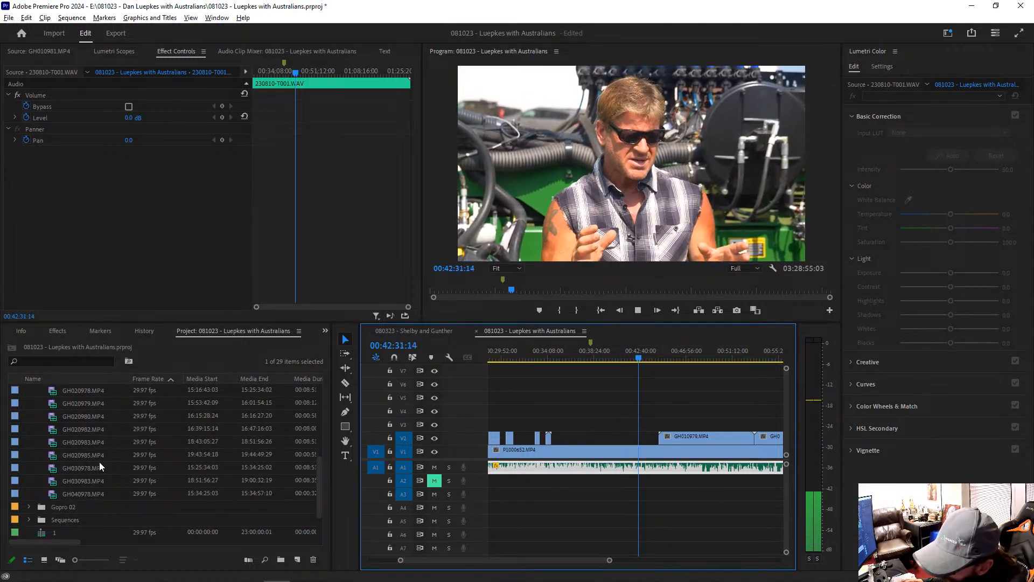
scroll(99, 466, up, 4)
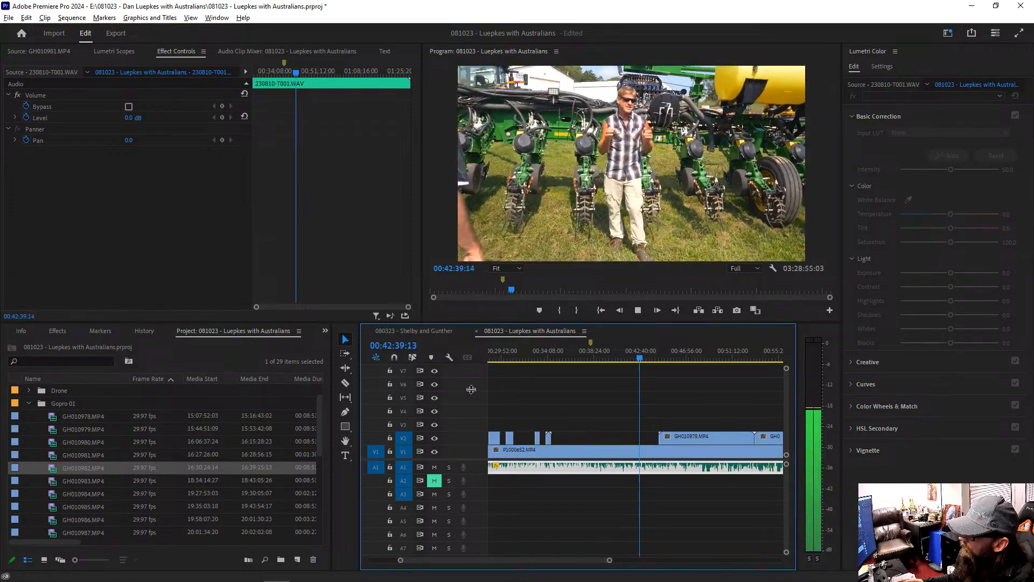
click(548, 358)
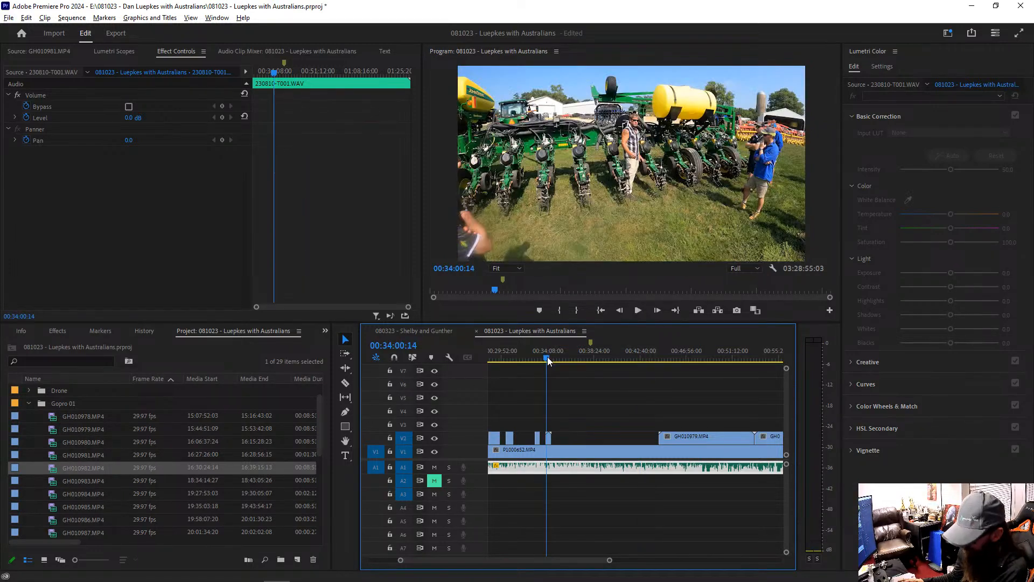
Step: Examine the V2 clips around 00:34:00 and look through the source clips in the Gopro 01 bin
key(equal)
key(equal)
key(equal)
key(equal)
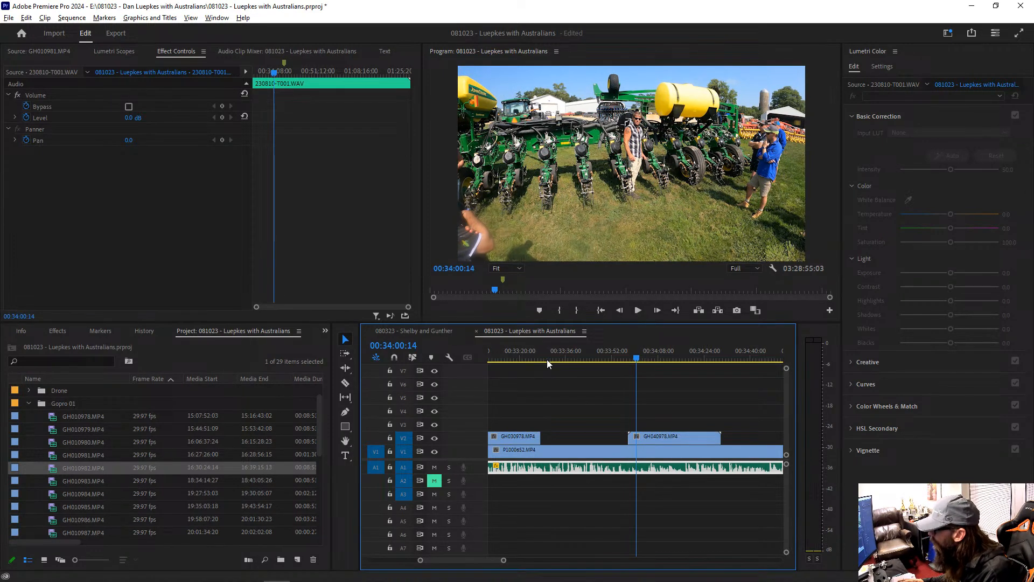
key(minus)
key(minus)
key(minus)
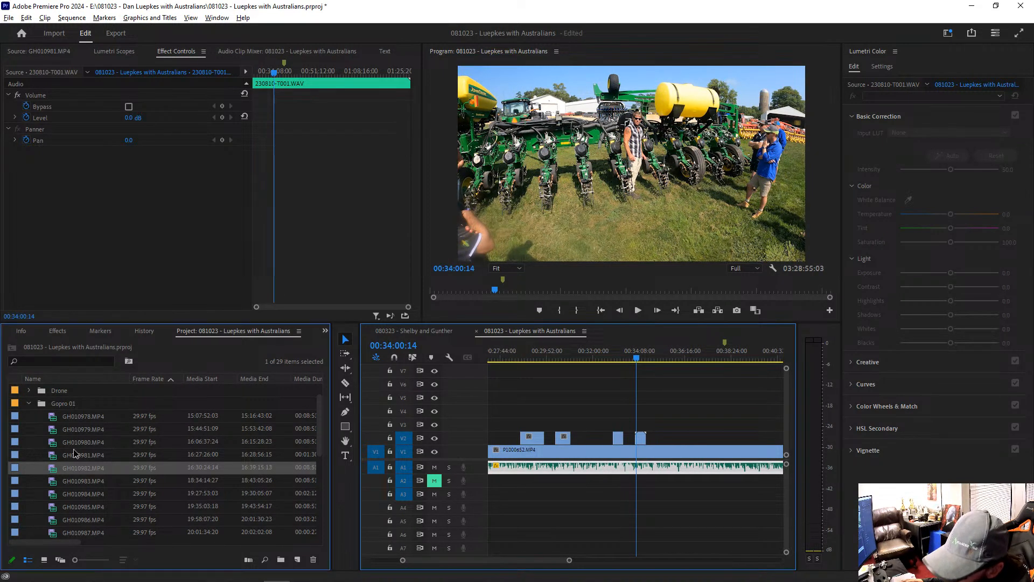
click(73, 449)
scroll(73, 448, down, 4)
scroll(75, 448, up, 2)
Step: Select the P1000652.MP4 clip on V1 and play the sequence from about 00:43:33, just before the GH010979.MP4 overlay
click(722, 463)
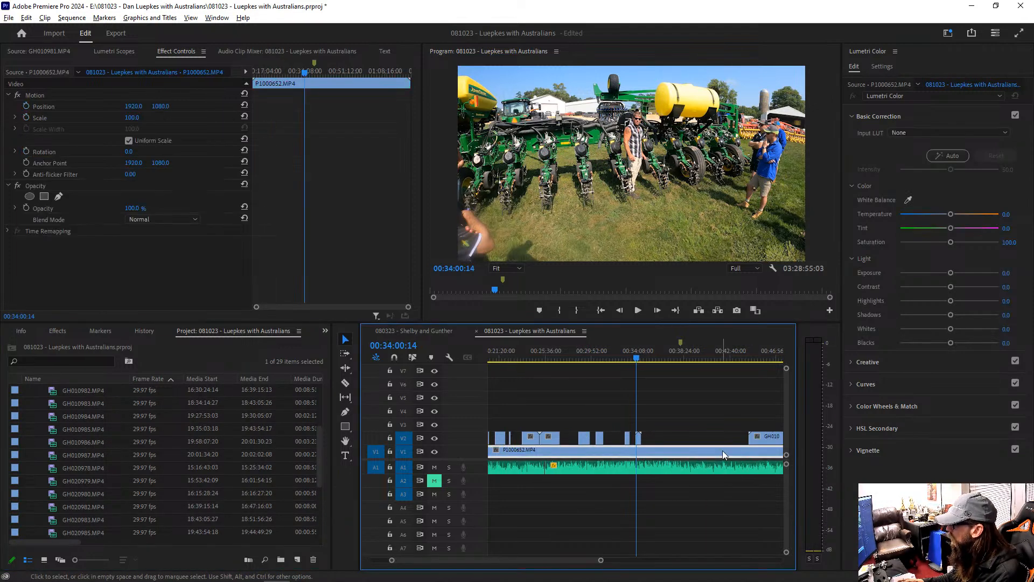
key(minus)
key(minus)
click(692, 357)
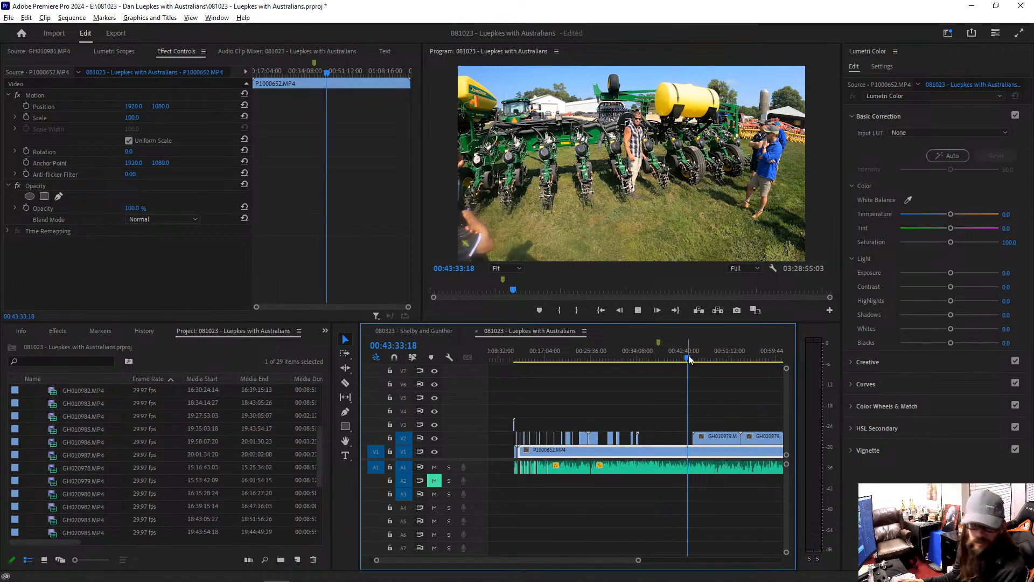
key(space)
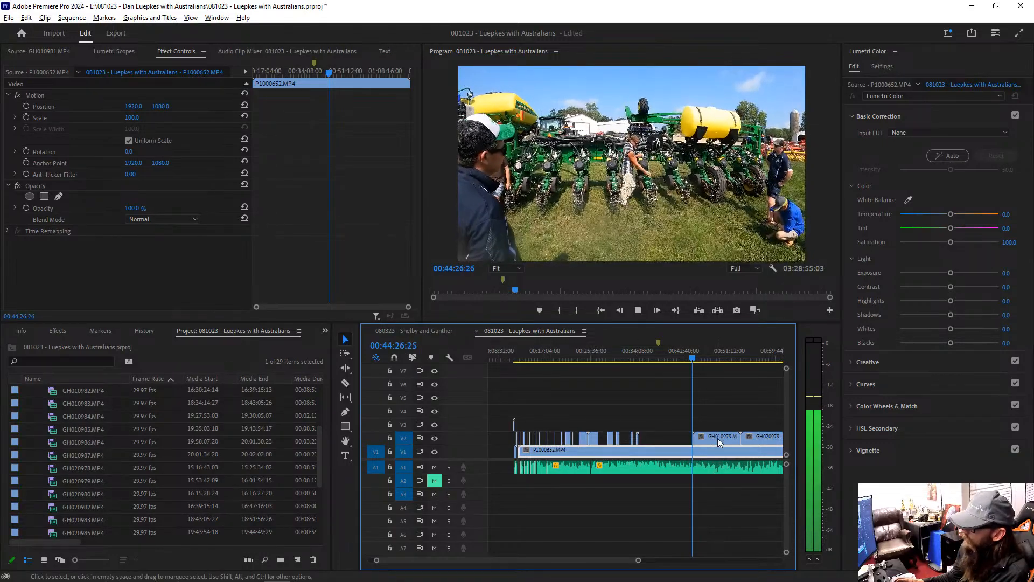
Step: Look through the Gopro 01 clips' media times and preview GH010978.MP4 in the Source Monitor, scrubbing to about 15:16:20
scroll(89, 428, down, 3)
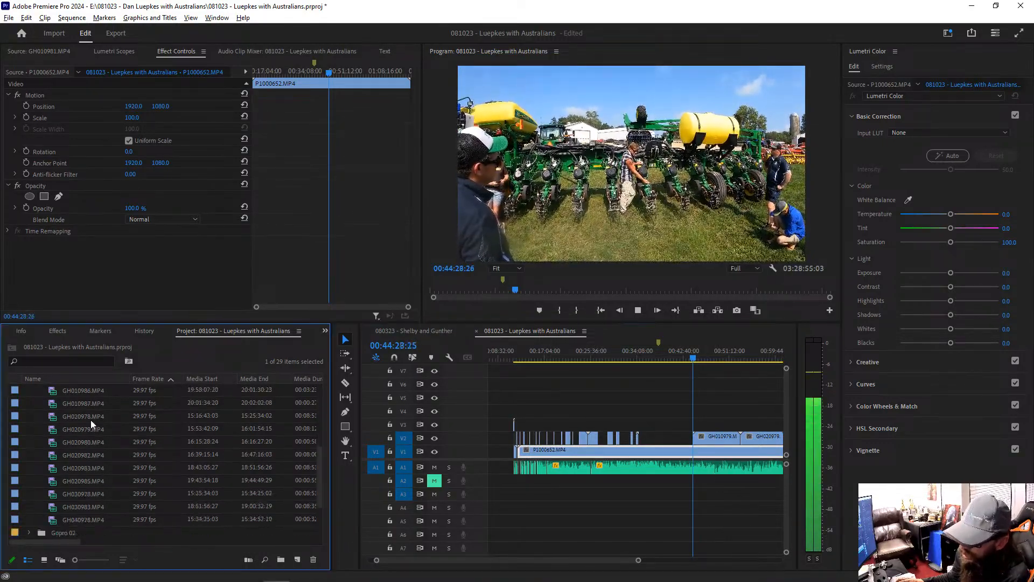
scroll(91, 496, up, 4)
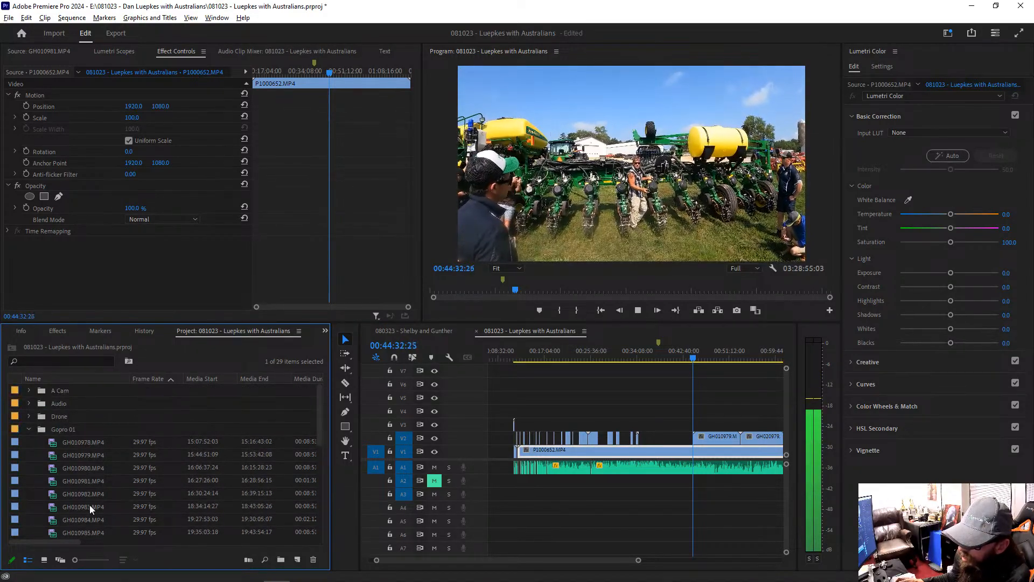
scroll(90, 505, down, 2)
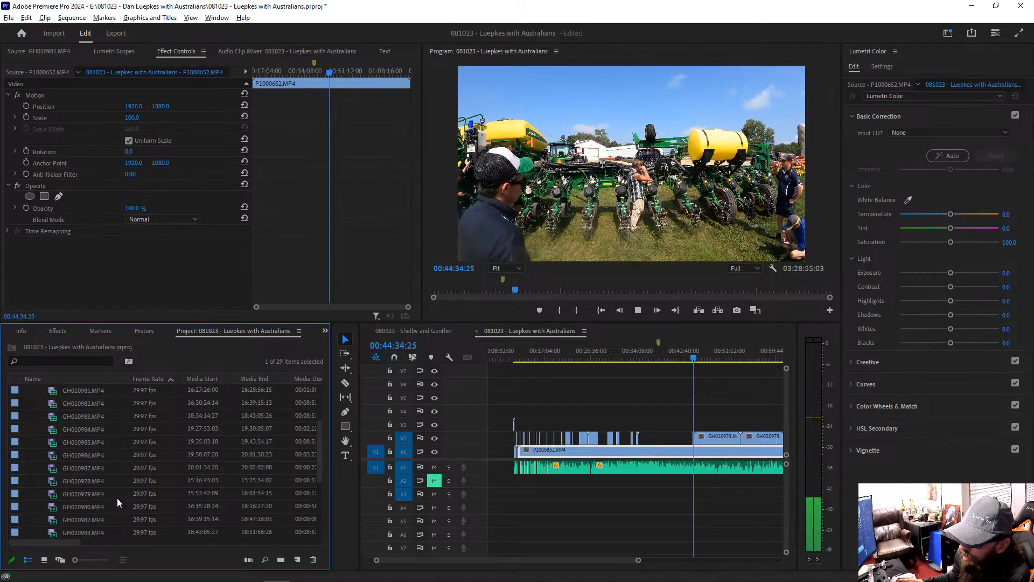
scroll(114, 491, up, 2)
scroll(114, 492, up, 2)
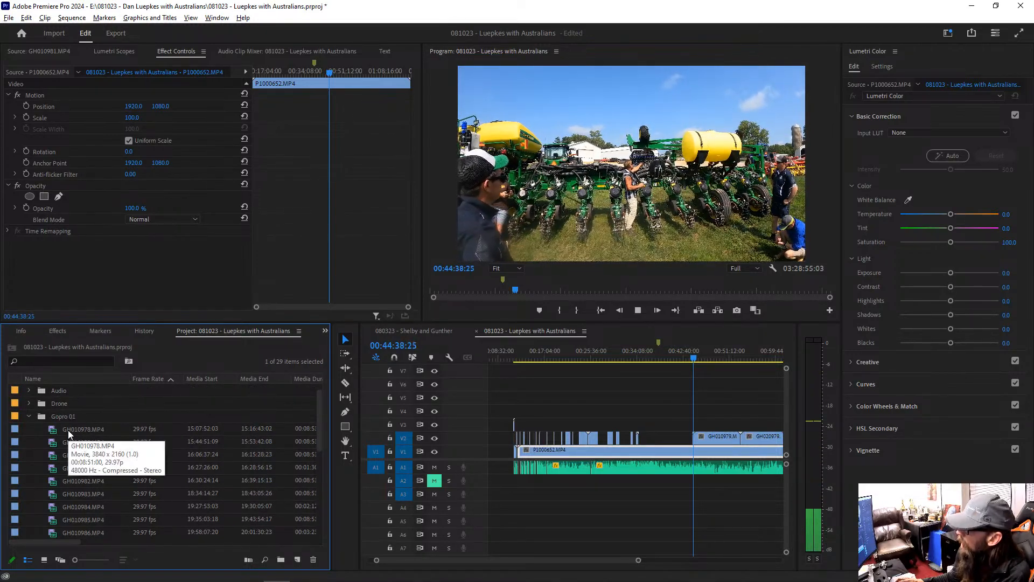
scroll(88, 452, down, 2)
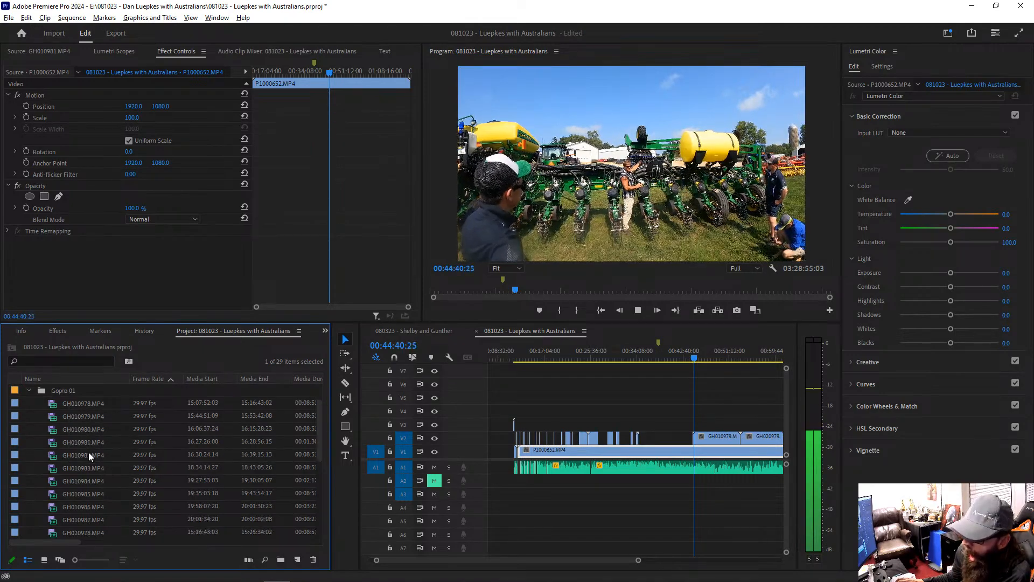
scroll(106, 454, down, 1)
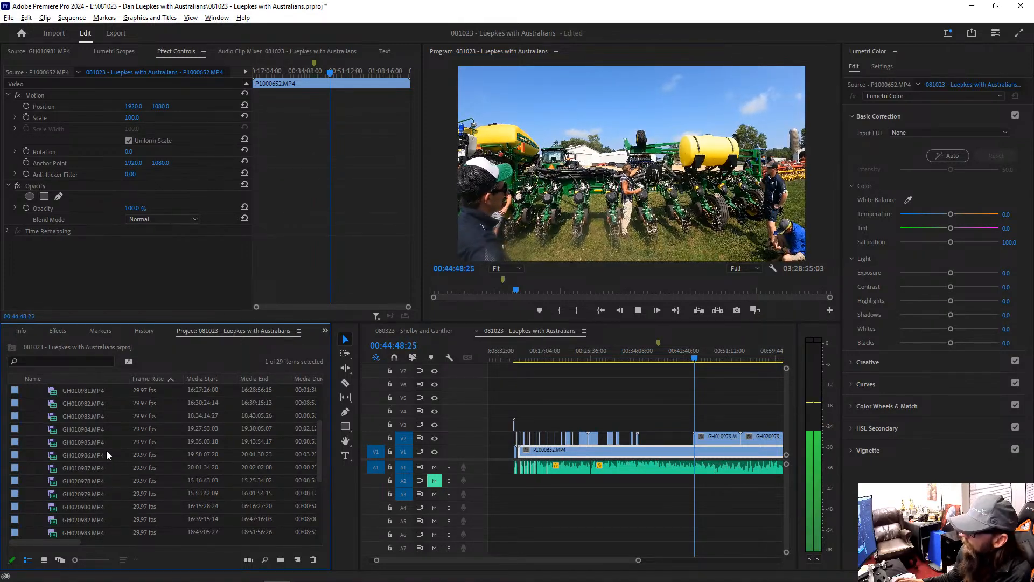
scroll(106, 455, up, 1)
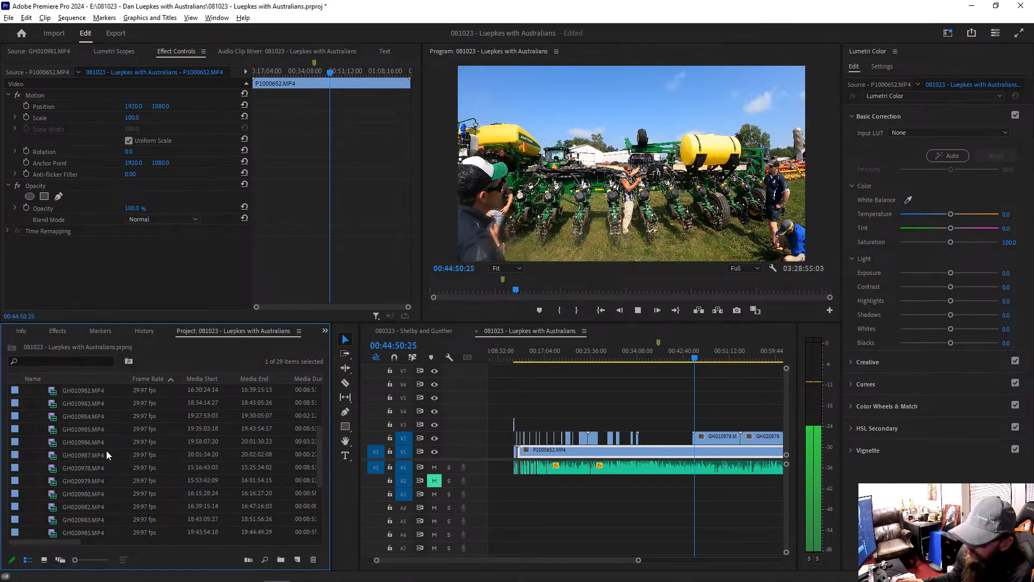
scroll(106, 450, up, 2)
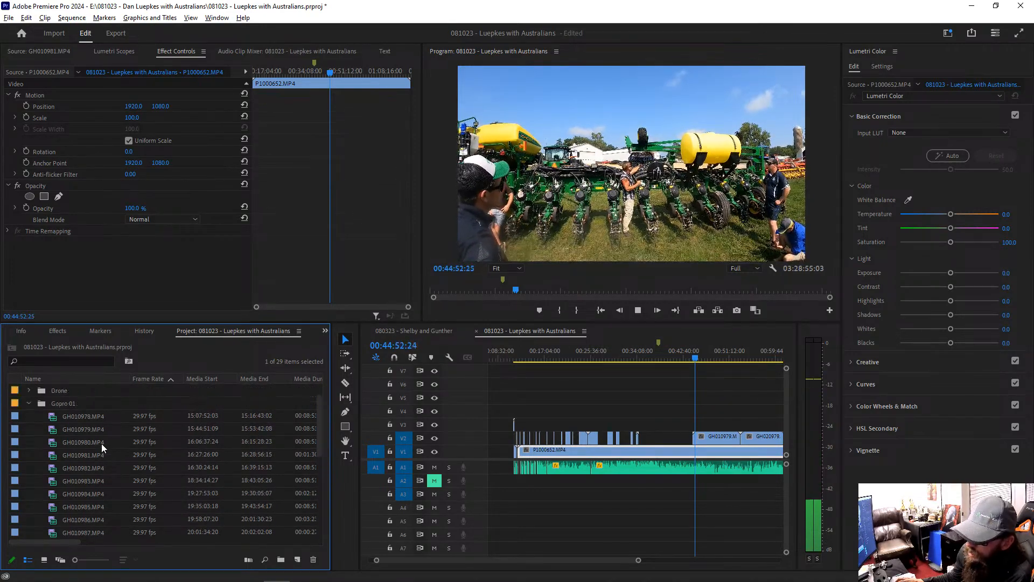
double_click(54, 416)
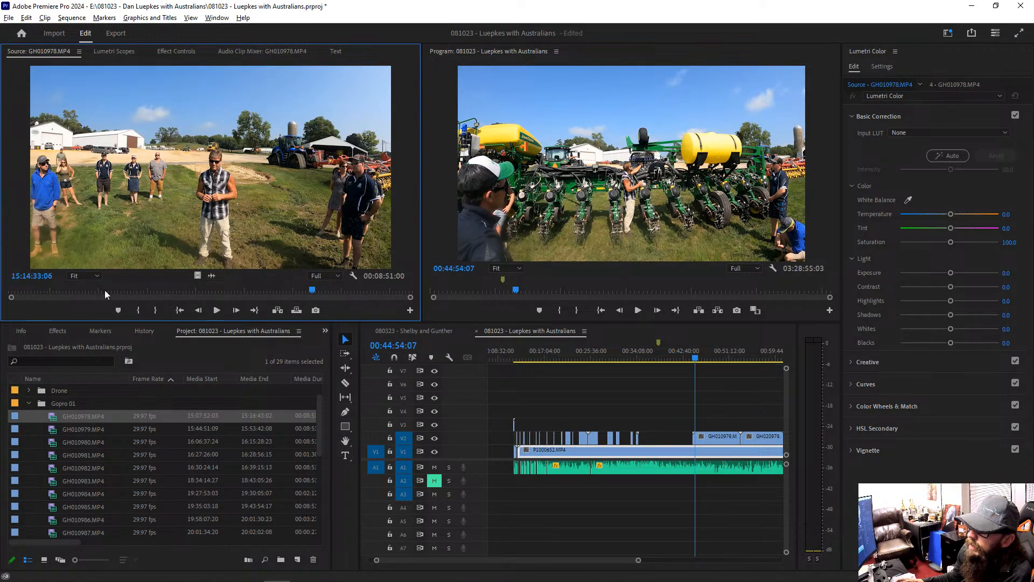
drag(304, 291, 395, 289)
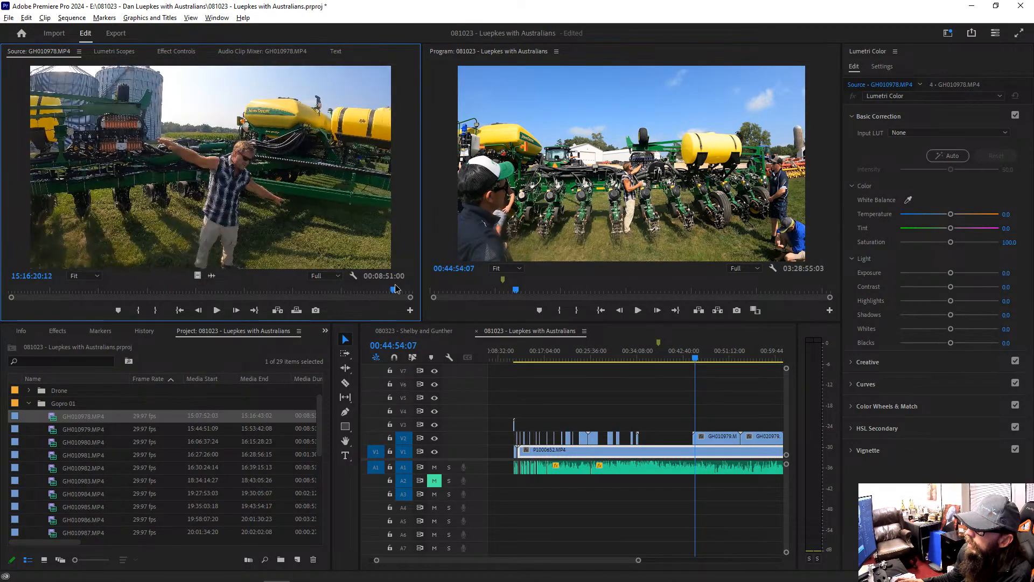
Step: Resume sequence playback from about 00:44:54 and inspect the GH010979.MP4 overlay on V2 and the P1000652.MP4 clip beneath it
click(728, 438)
key(space)
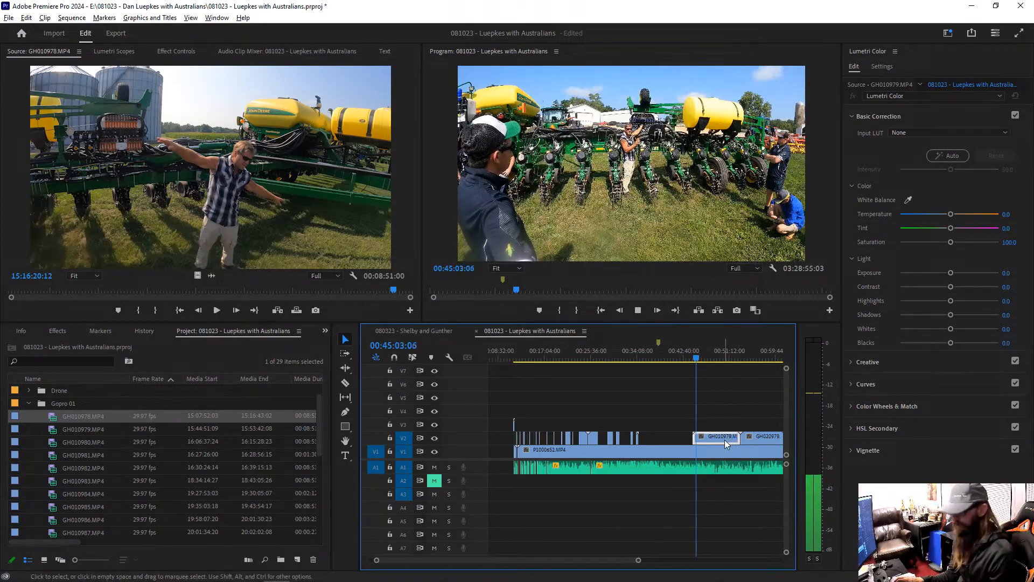
click(719, 453)
key(minus)
key(minus)
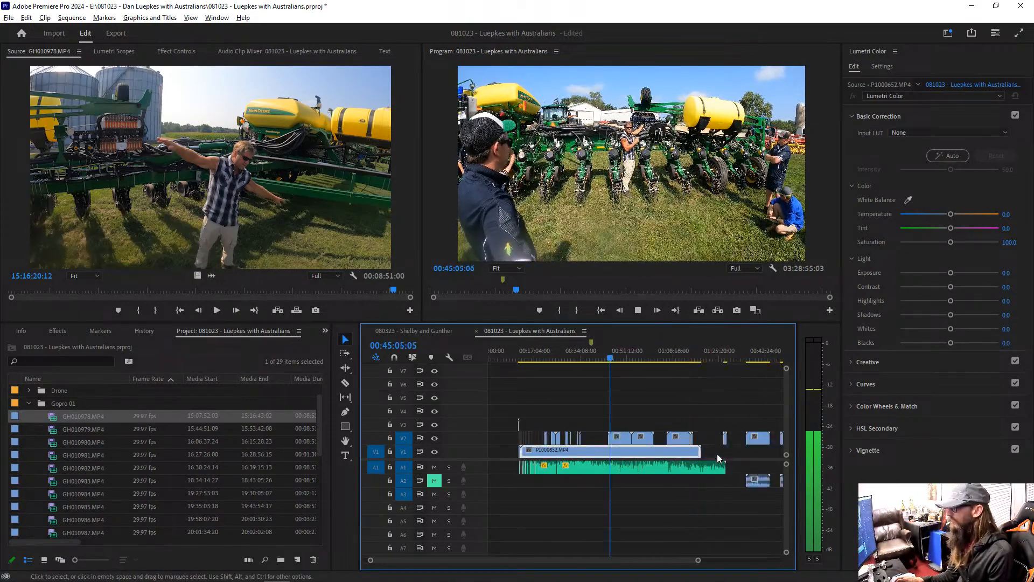
key(equal)
key(equal)
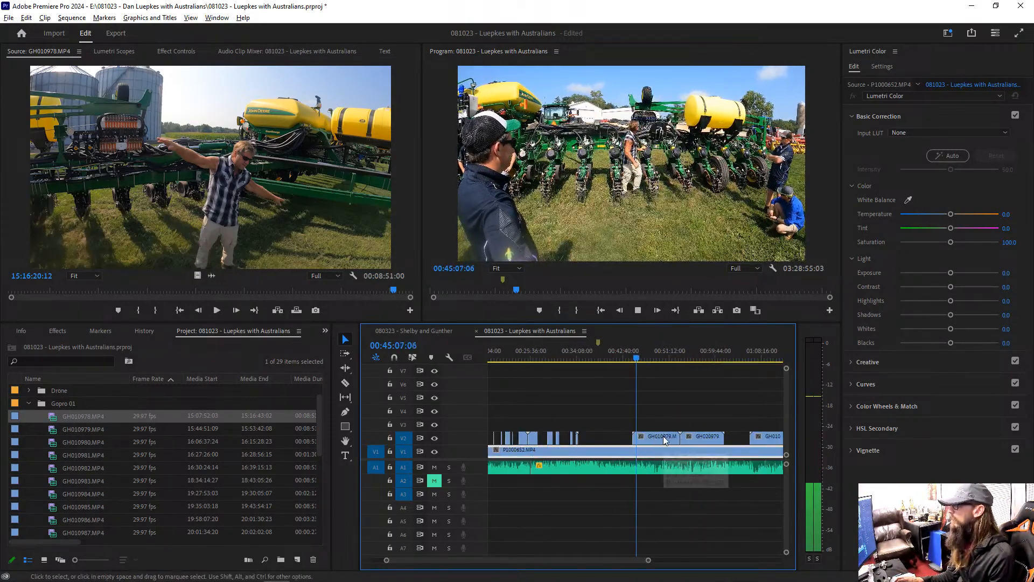
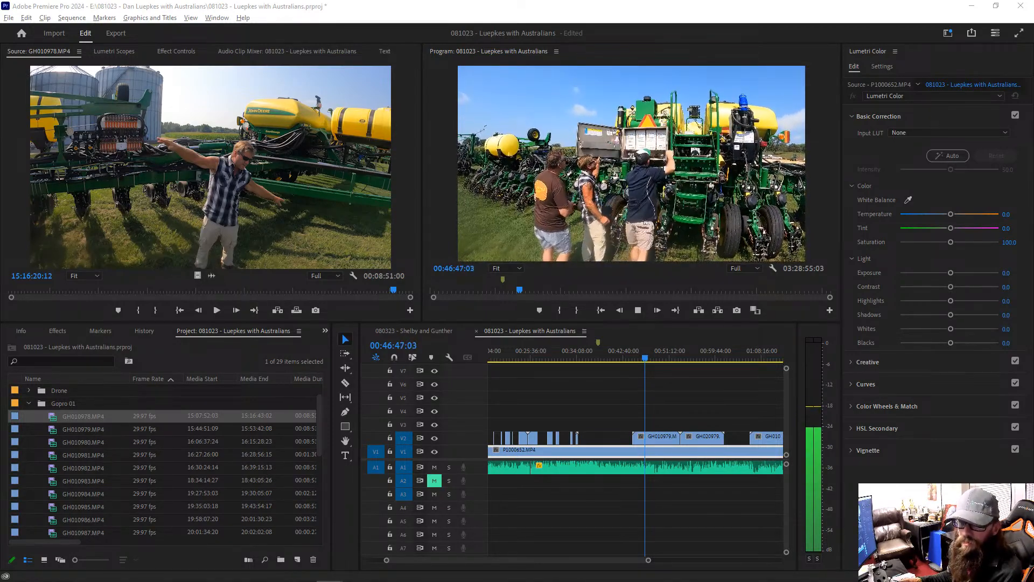
Step: Cut the GH010979.MP4 overlay on V2 at about 00:46:49 and again further along, and delete the section between the cuts
click(646, 438)
key(c)
click(646, 438)
click(661, 439)
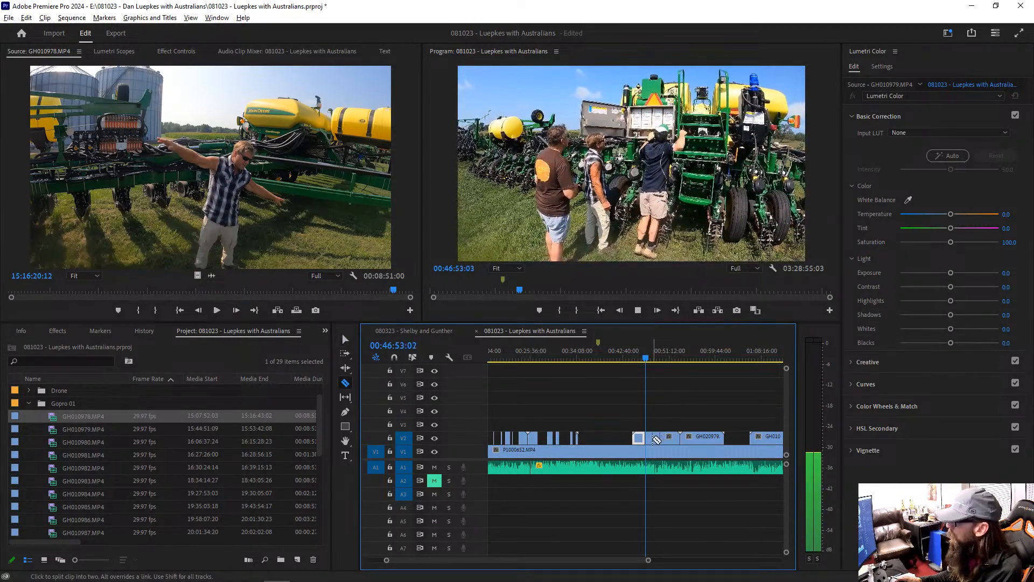
key(v)
click(653, 439)
key(Delete)
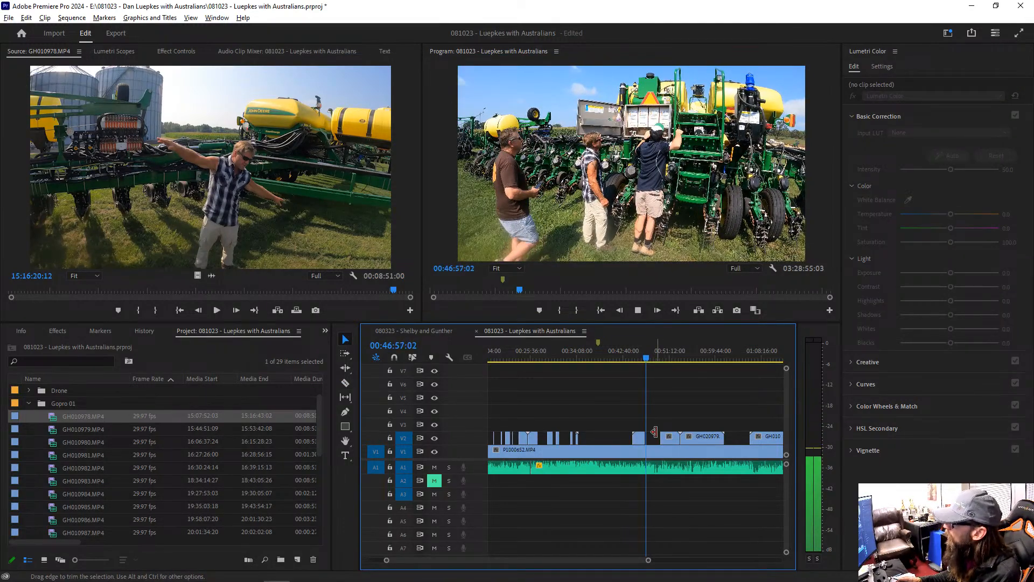
Step: Play the sequence to 00:48:00:20 and extend the end of the shortened GH010979.MP4 overlay on V2 to that point
key(space)
key(space)
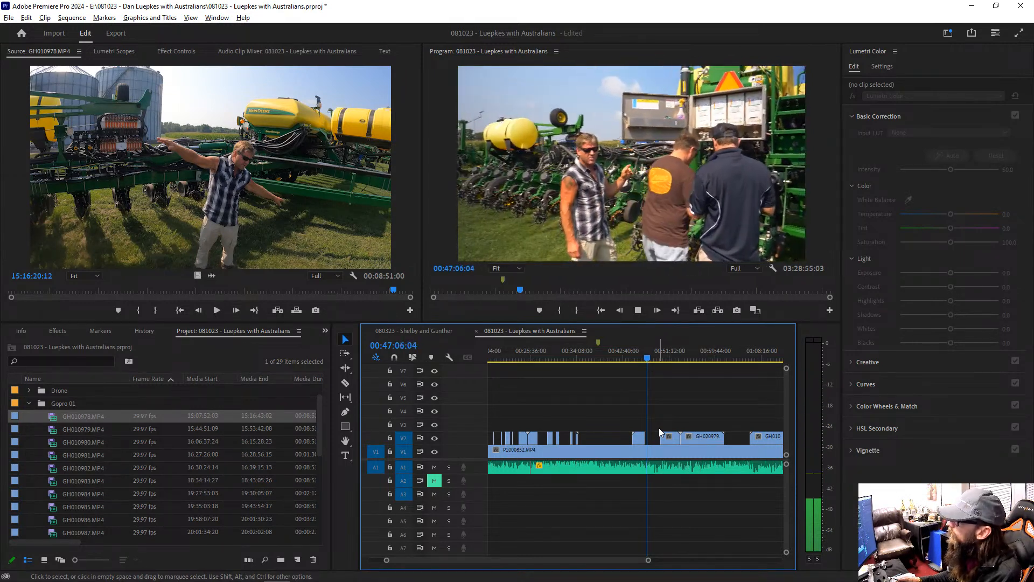
key(ctrl+grave)
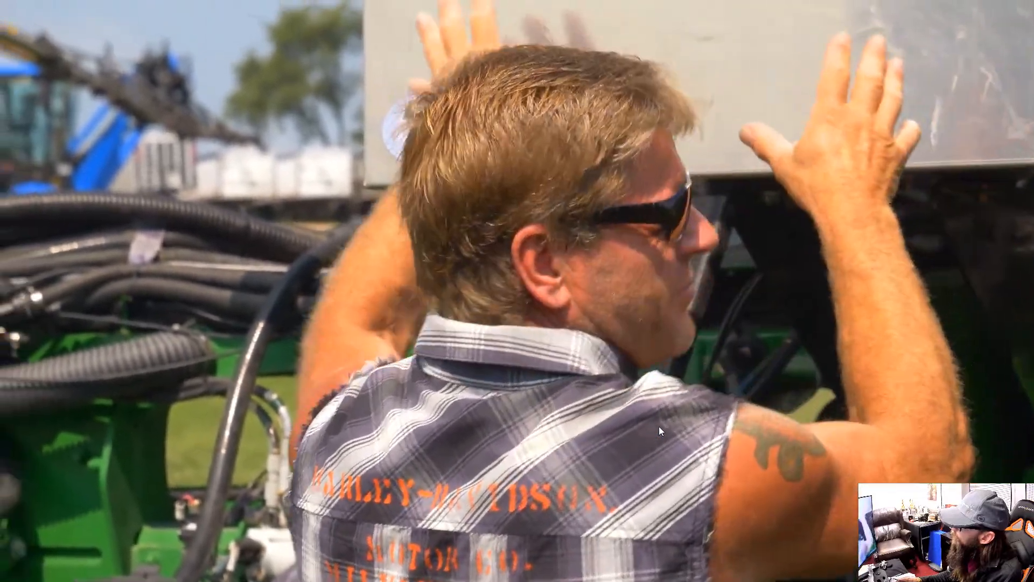
key(Escape)
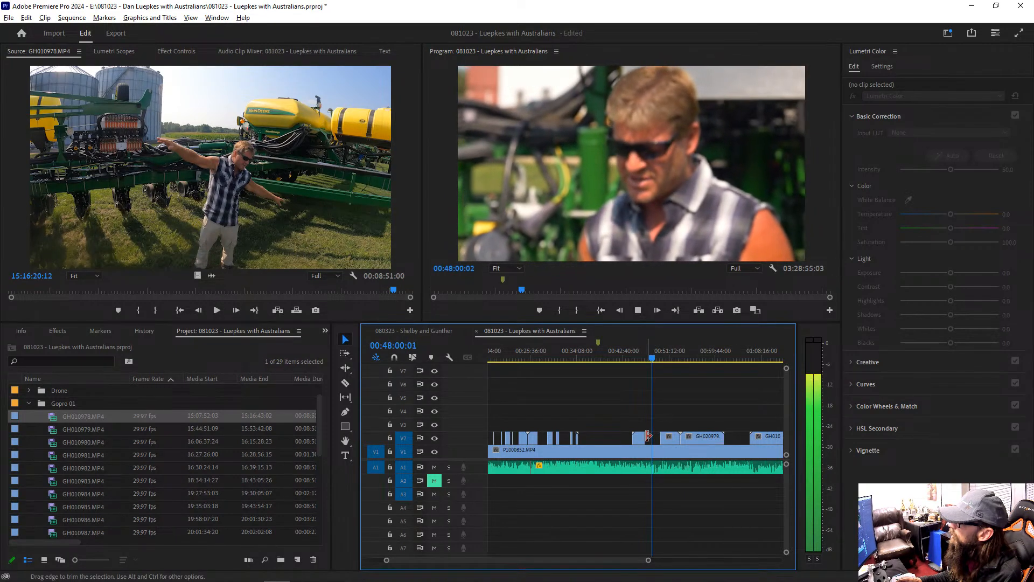
key(space)
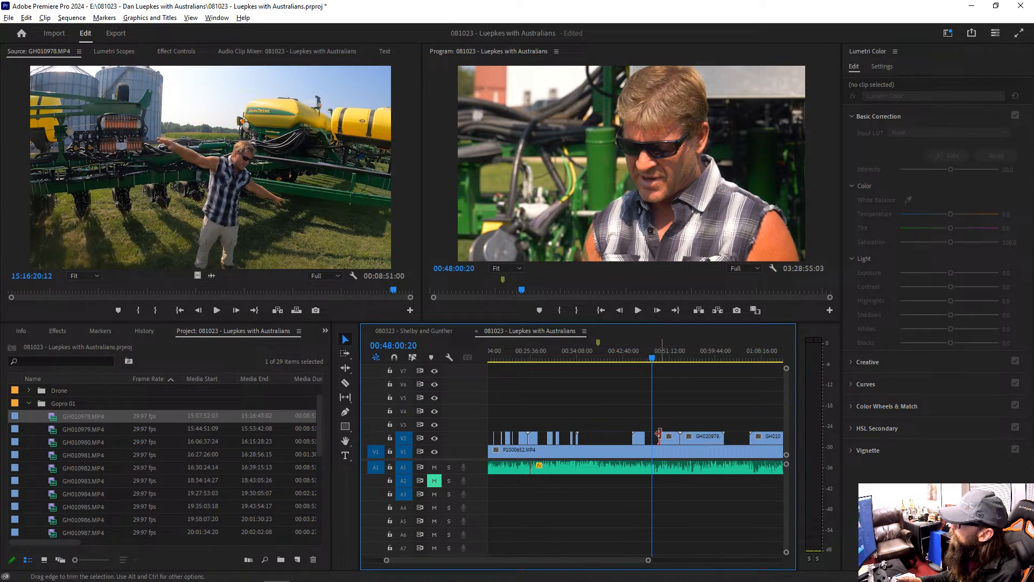
click(645, 435)
key(e)
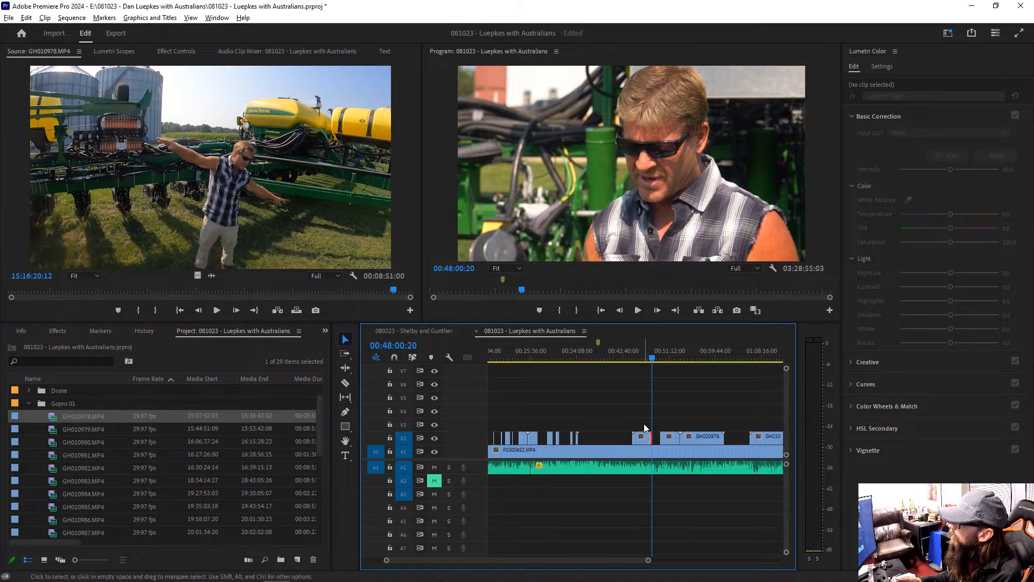
Step: Cut the middle section out of the extended GH010979.MP4 overlay and play the sequence from about 00:46:47
key(c)
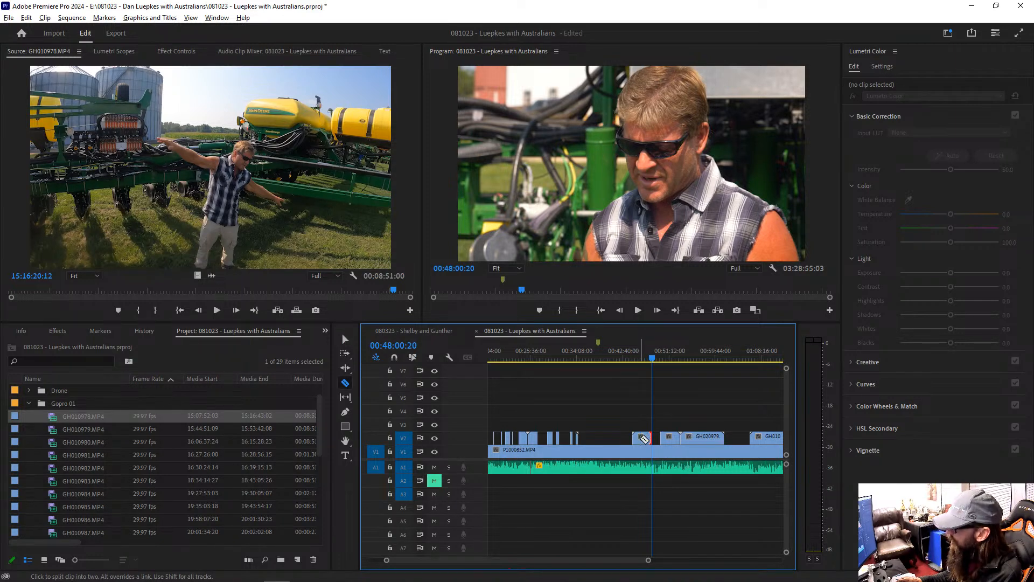
click(647, 439)
key(v)
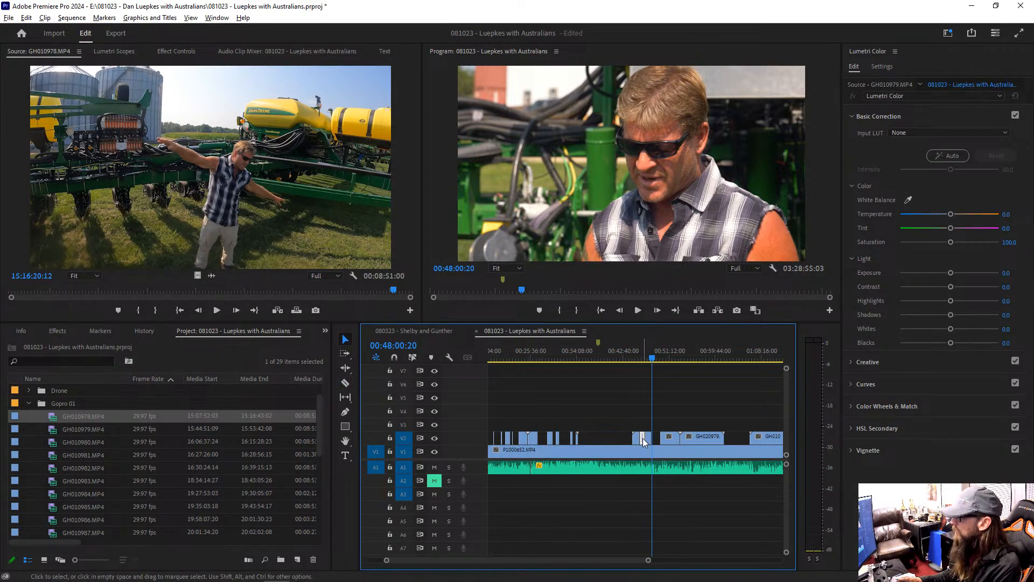
click(646, 358)
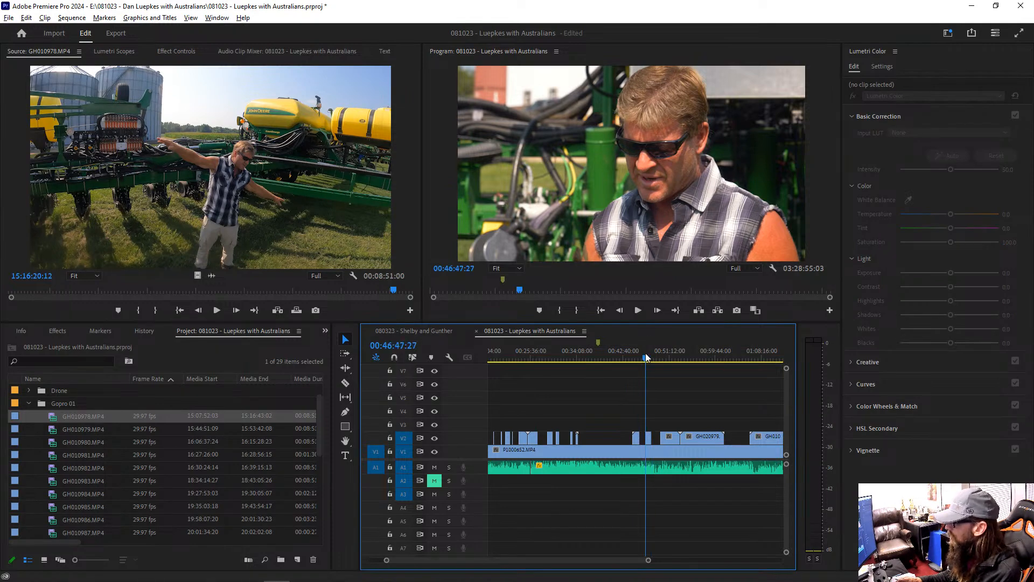
key(equal)
key(equal)
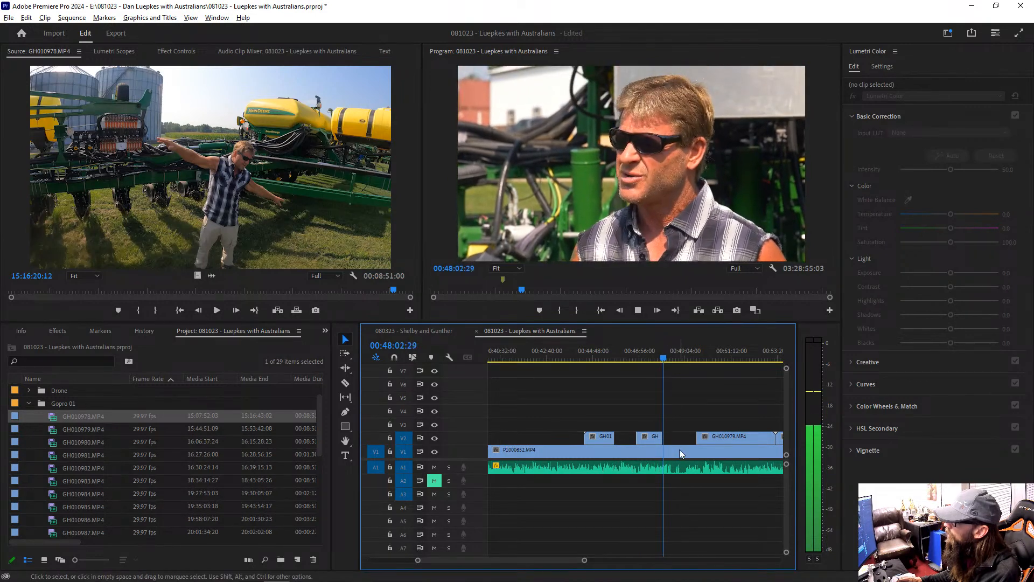
Step: Stop playback at 00:48:27:10 and match the frame of the P1000652.MP4 clip on V1 in the Source Monitor
click(680, 449)
key(minus)
key(minus)
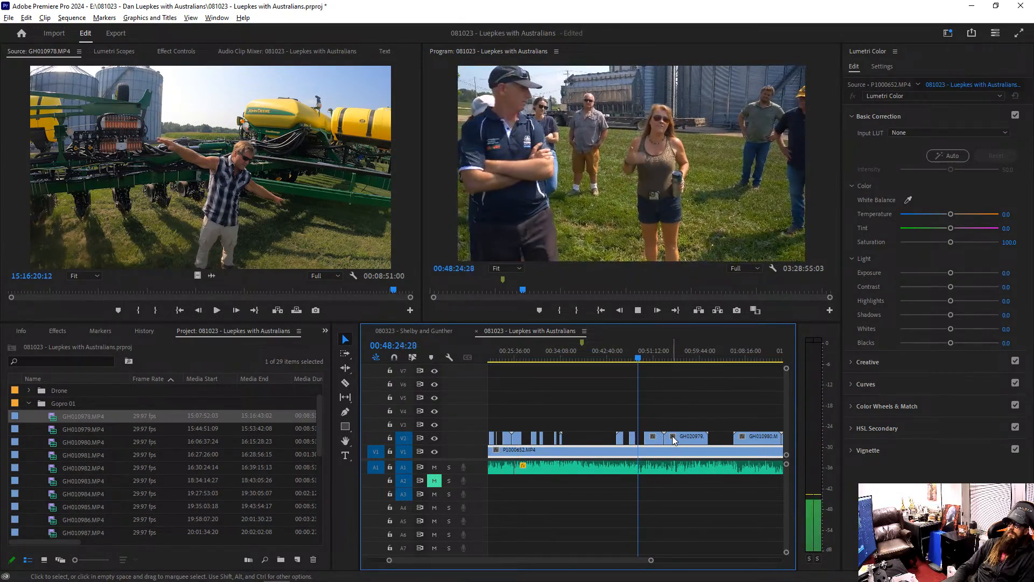
key(space)
key(f)
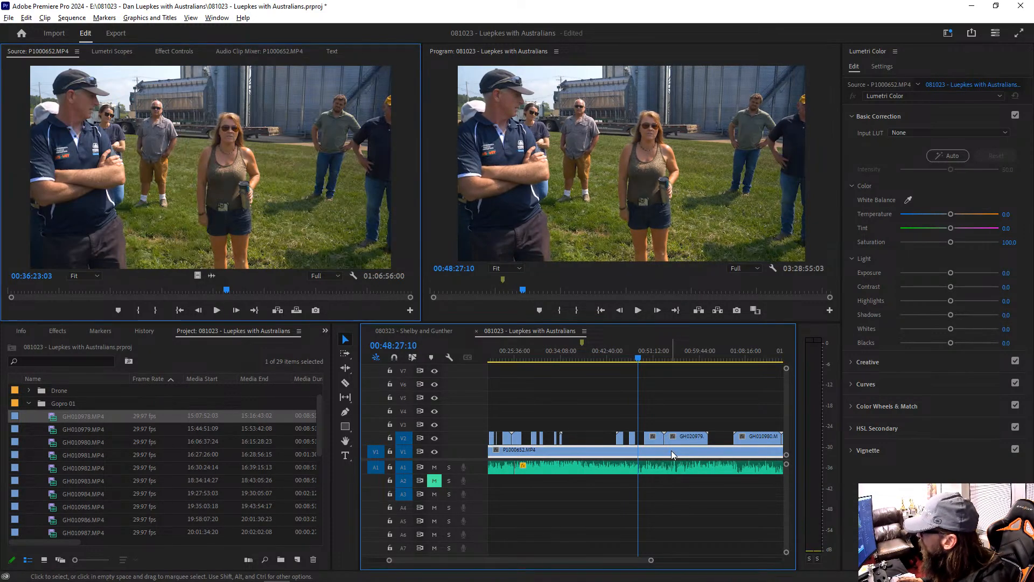
Step: Review the P1000652.MP4 source around 00:36:00 and set its In point at 00:36:17:27, before the woman speaks
click(226, 291)
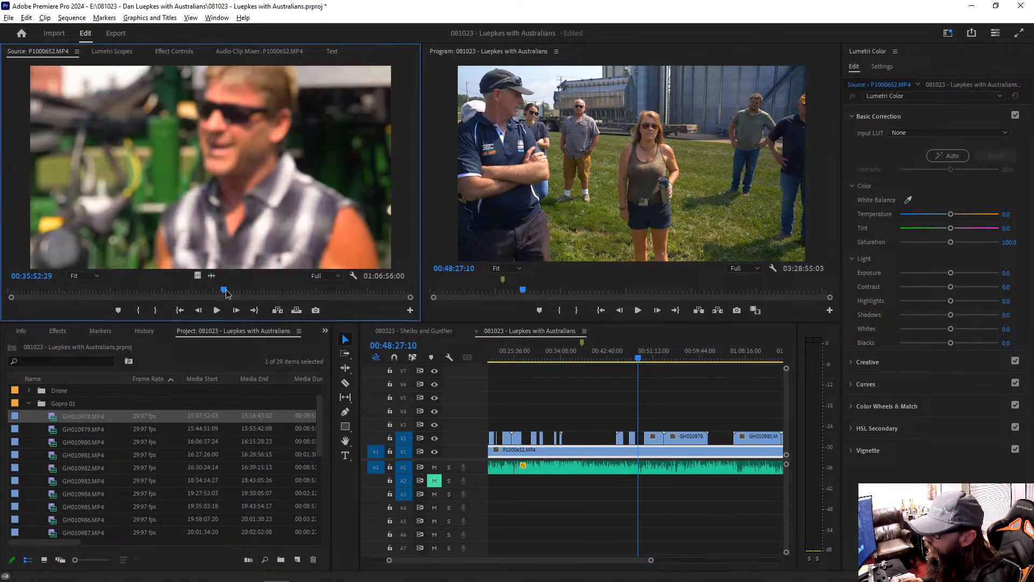
key(space)
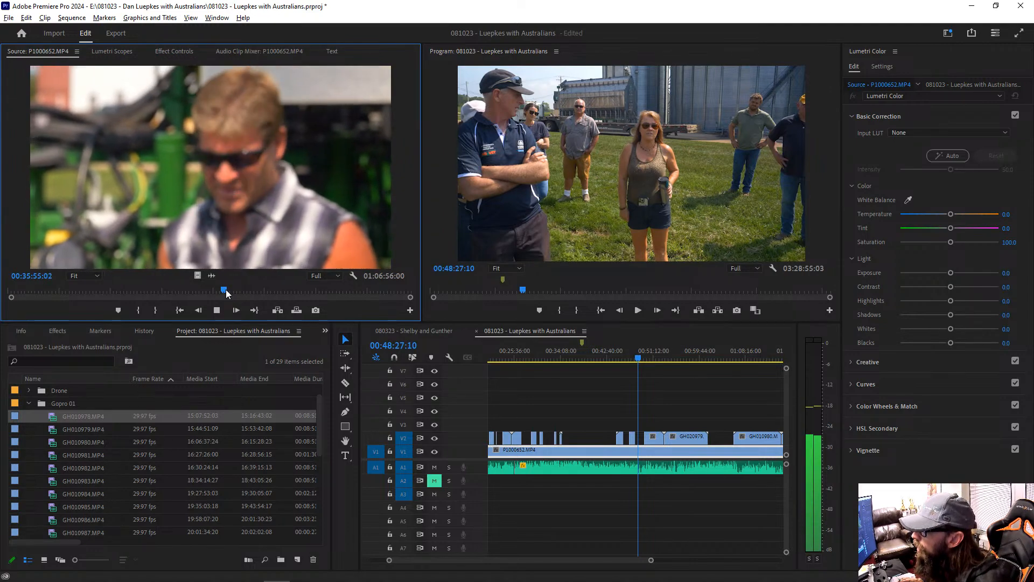
click(226, 291)
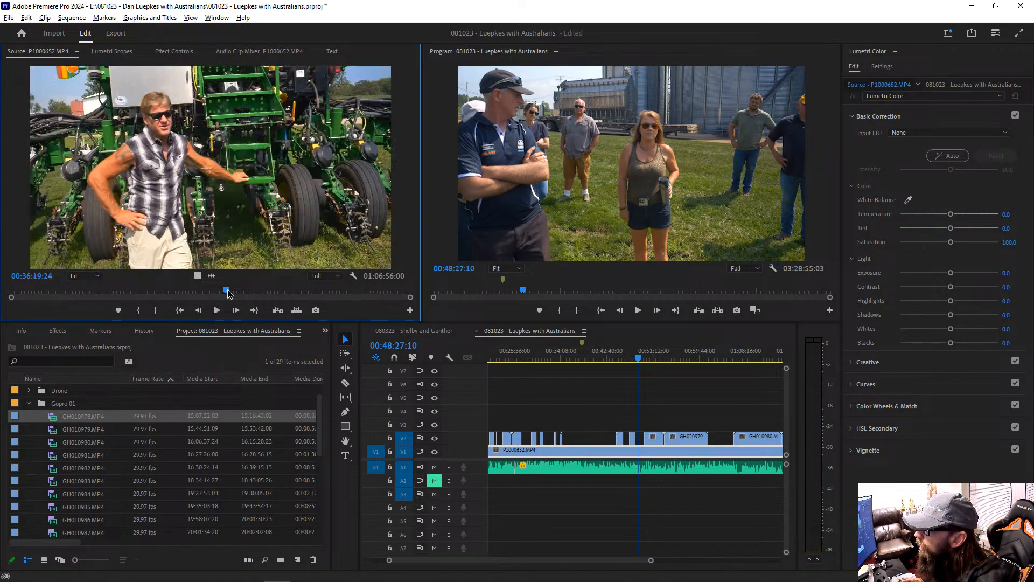
key(i)
key(space)
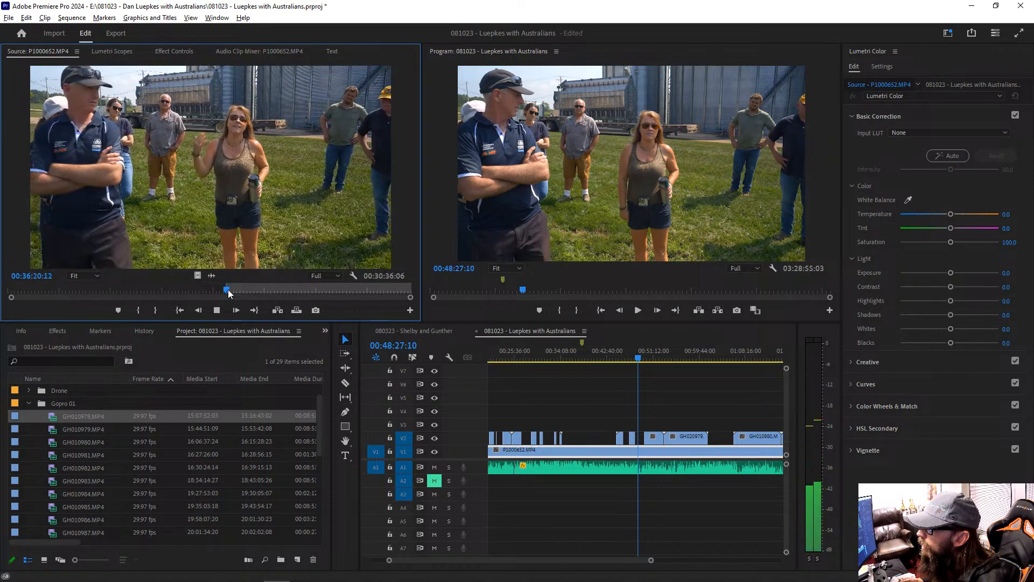
click(226, 291)
key(space)
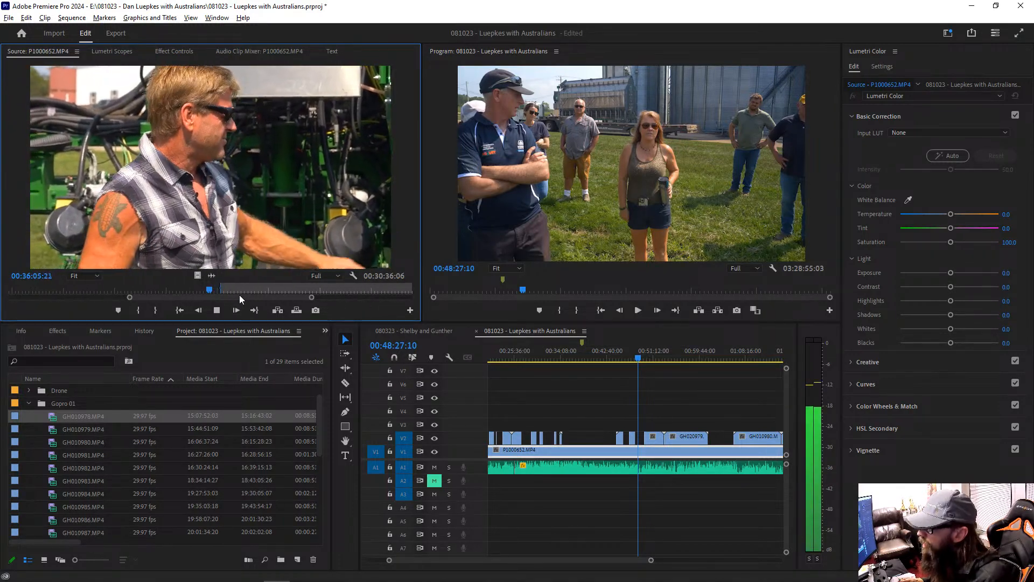
click(224, 291)
drag(223, 292, 231, 293)
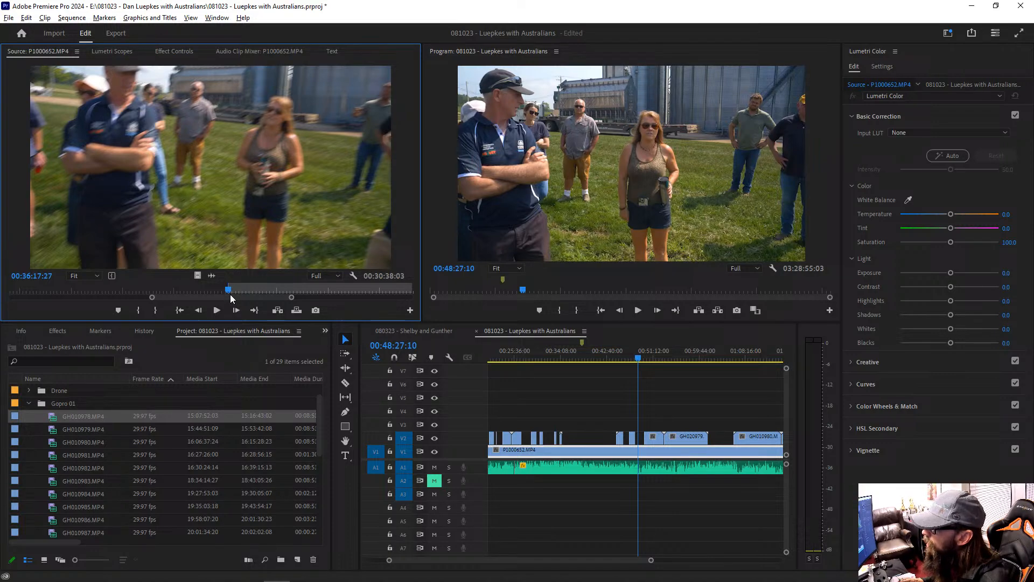
Step: Set the source Out point at 00:37:04:07 and place only the marked range's audio on A2 at about 00:48:27:10
drag(231, 289, 304, 291)
key(o)
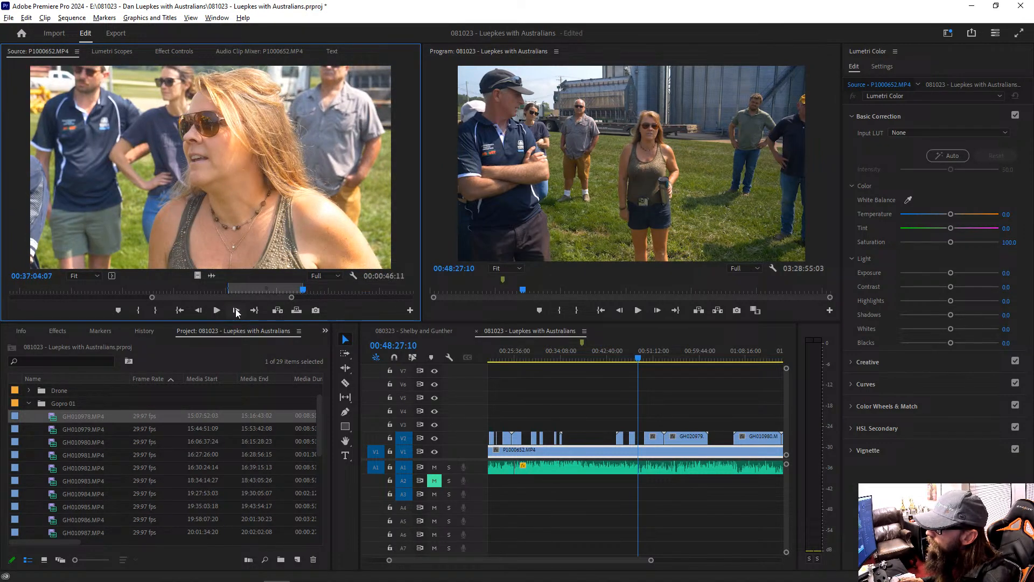
drag(213, 276, 638, 484)
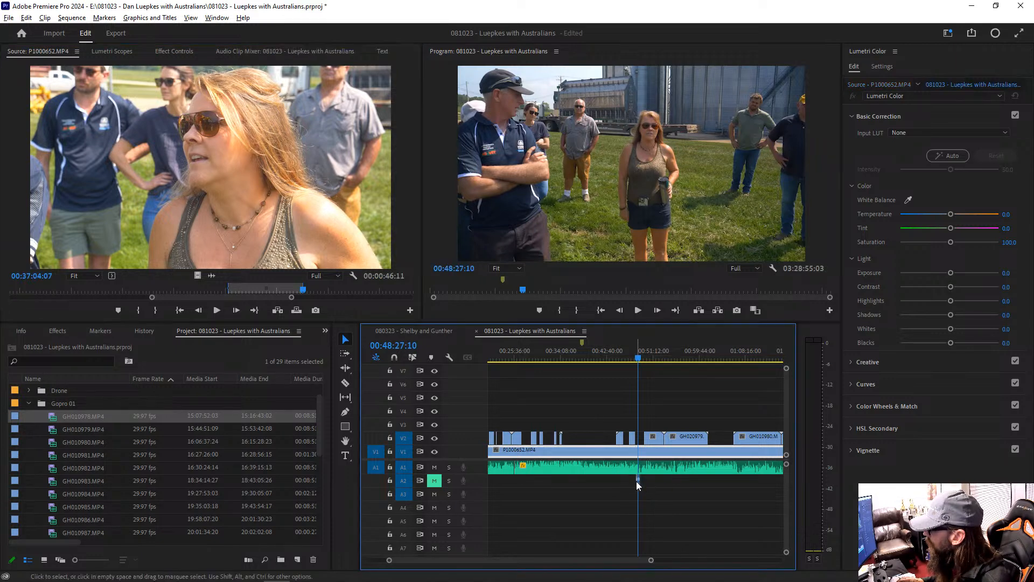
Step: Synchronize the new A2 audio clip with the long A1 clip by audio, using track channel 1
click(638, 480)
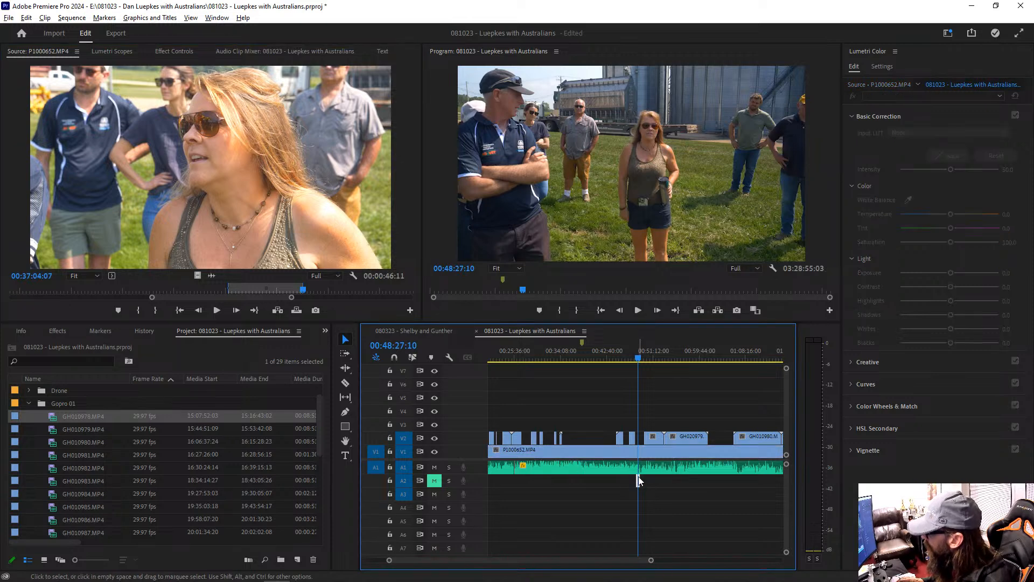
shift+click(640, 470)
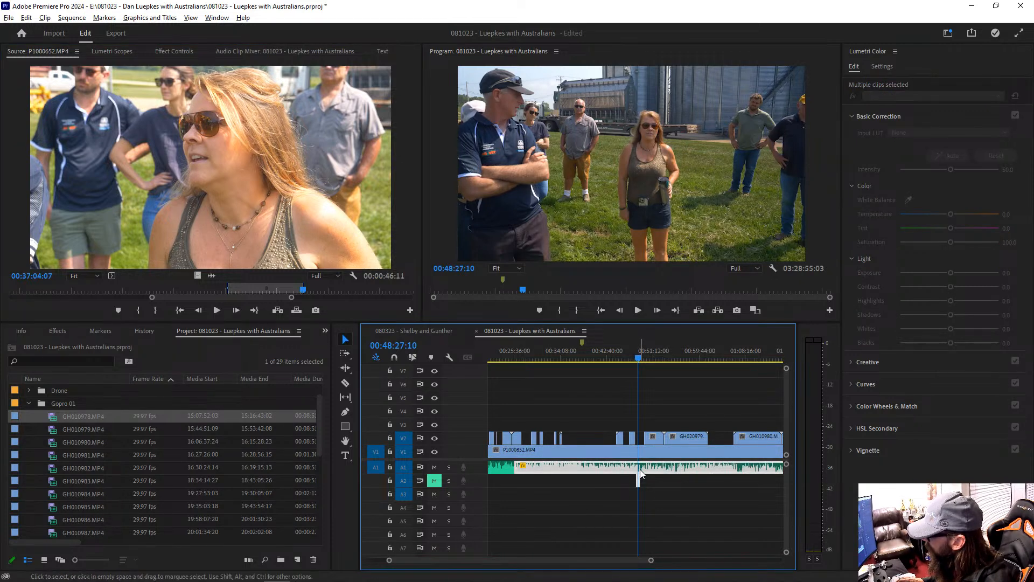
right_click(641, 472)
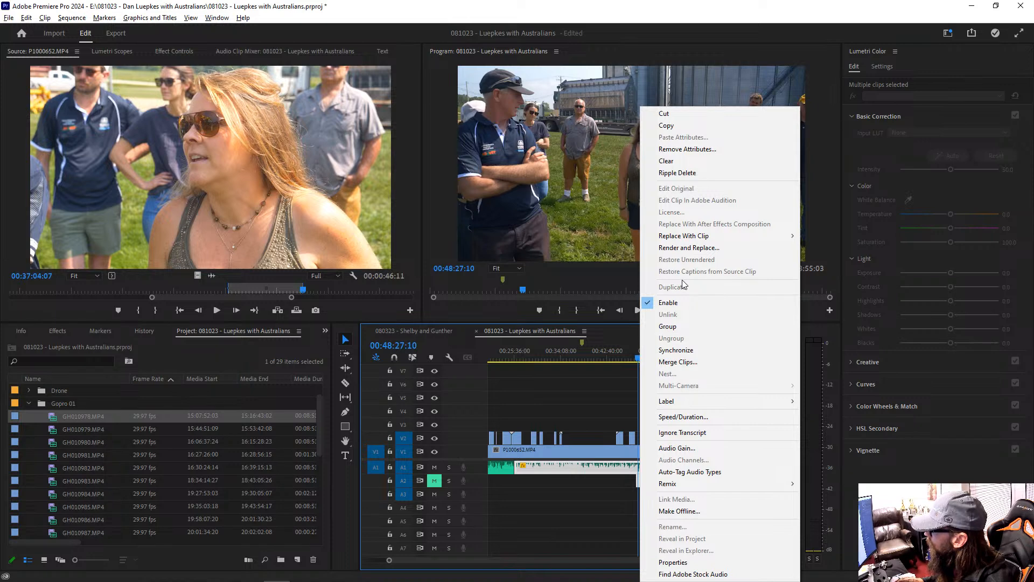
click(687, 349)
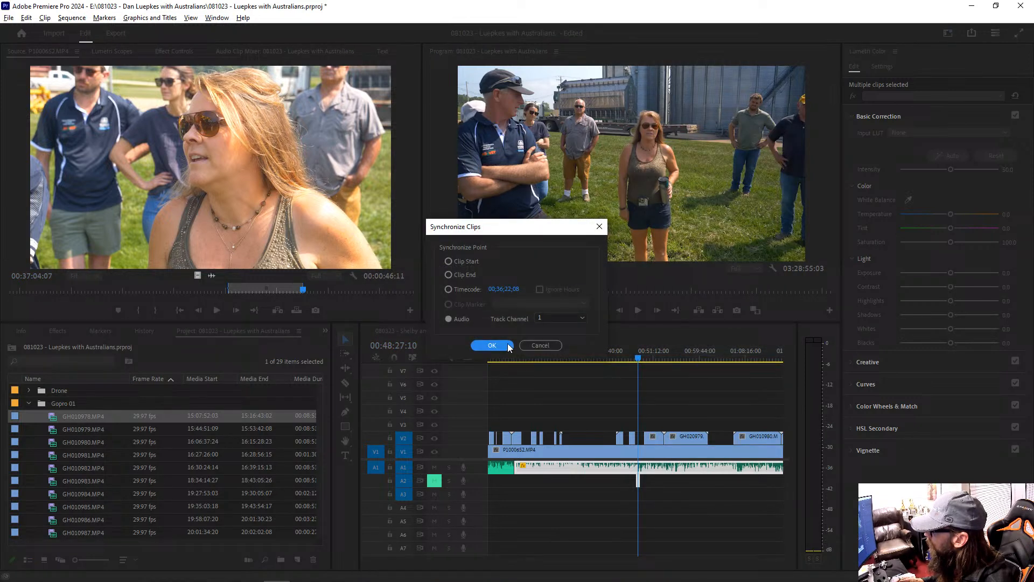
click(492, 346)
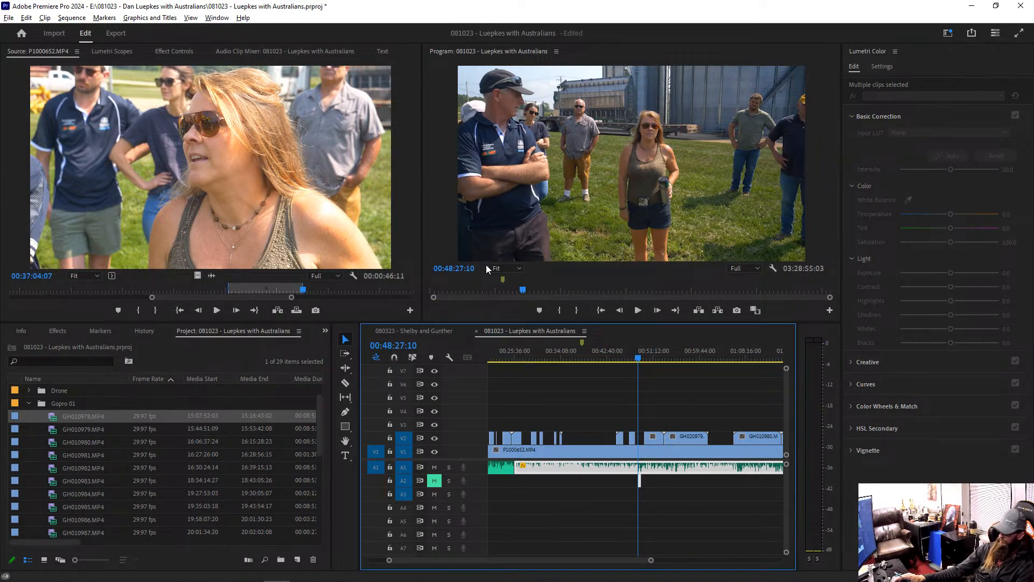
Step: Unmute track A2 and play the synchronized camera audio from its start, at about 00:48:23
click(660, 447)
key(equal)
key(equal)
key(equal)
key(equal)
key(space)
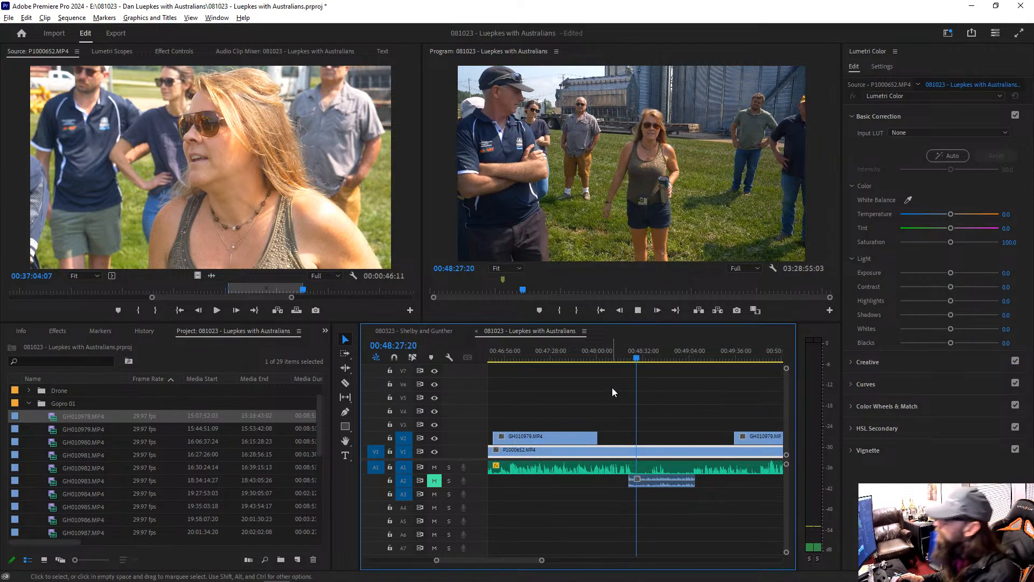
click(435, 480)
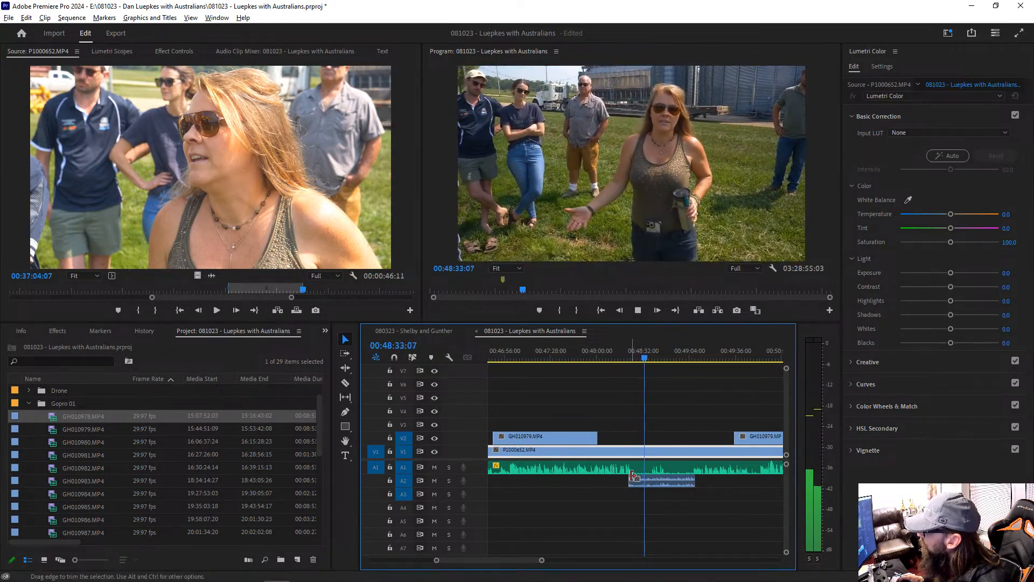
click(630, 350)
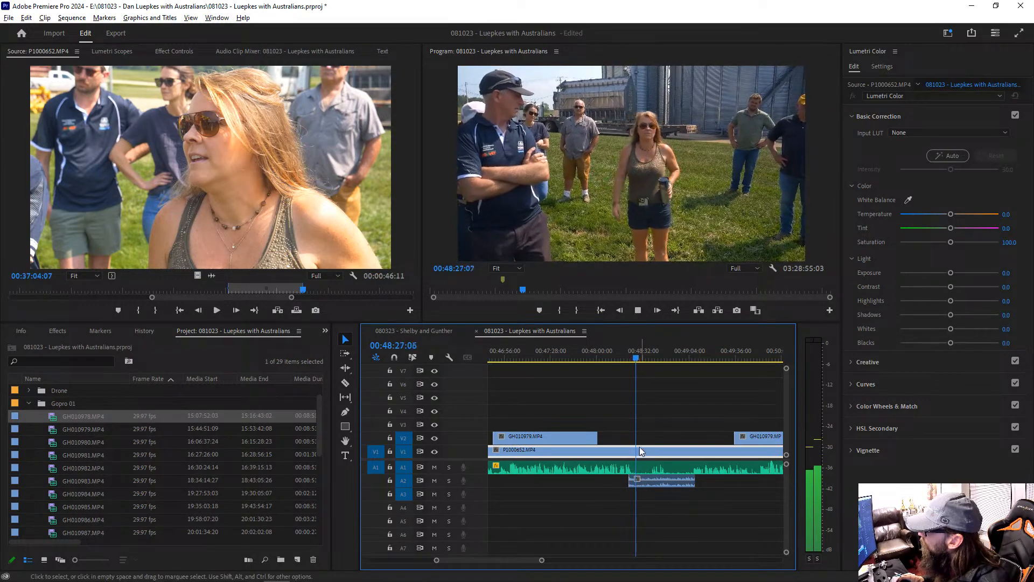
Step: Raise the audio gain of the P1000652.MP4 audio clip on A2
click(656, 483)
key(g)
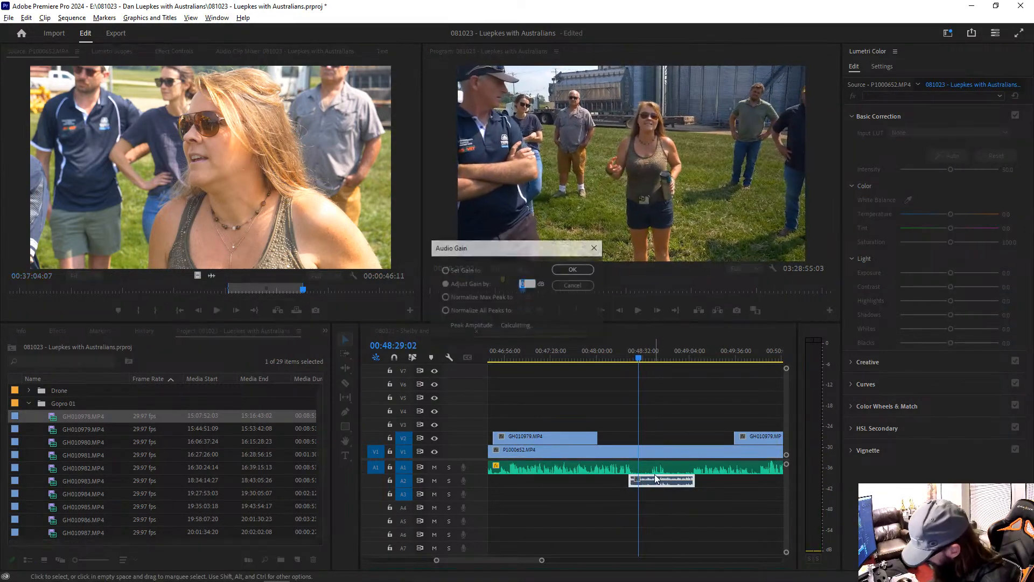
key(Return)
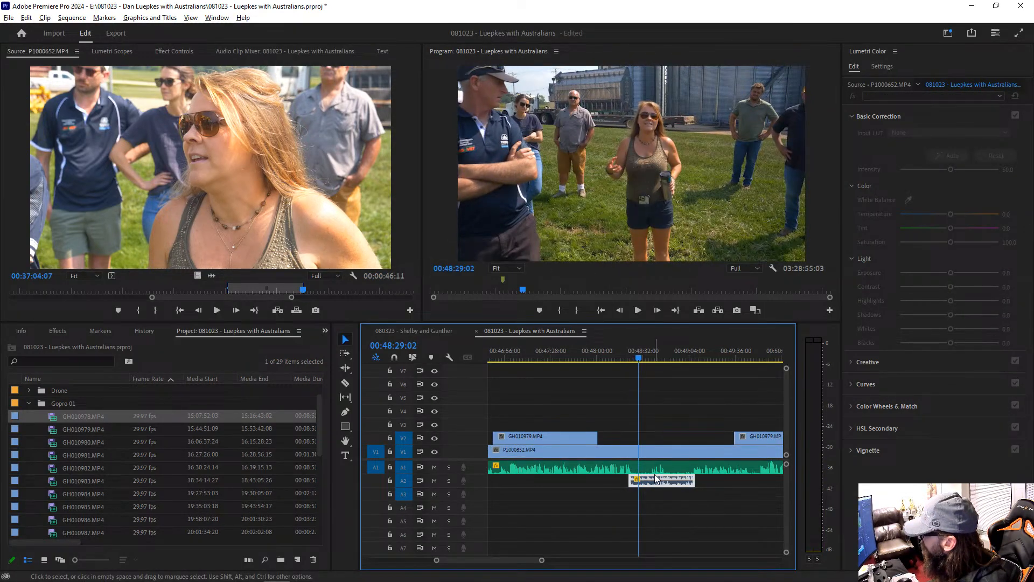
Step: Play the passage with the amplified A2 audio to about 00:48:44, watching part of it full screen
key(space)
key(equal)
key(equal)
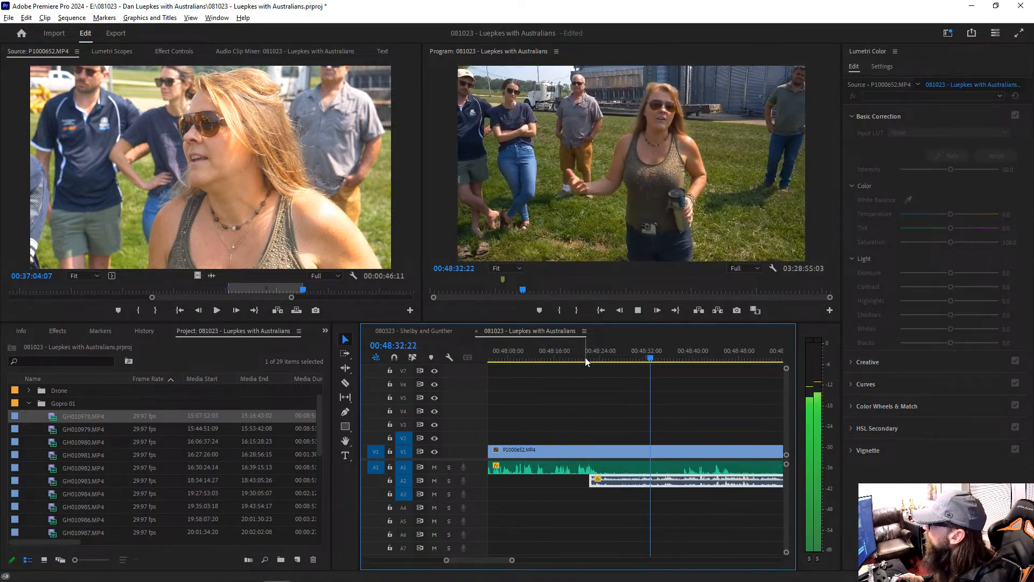
key(ctrl+grave)
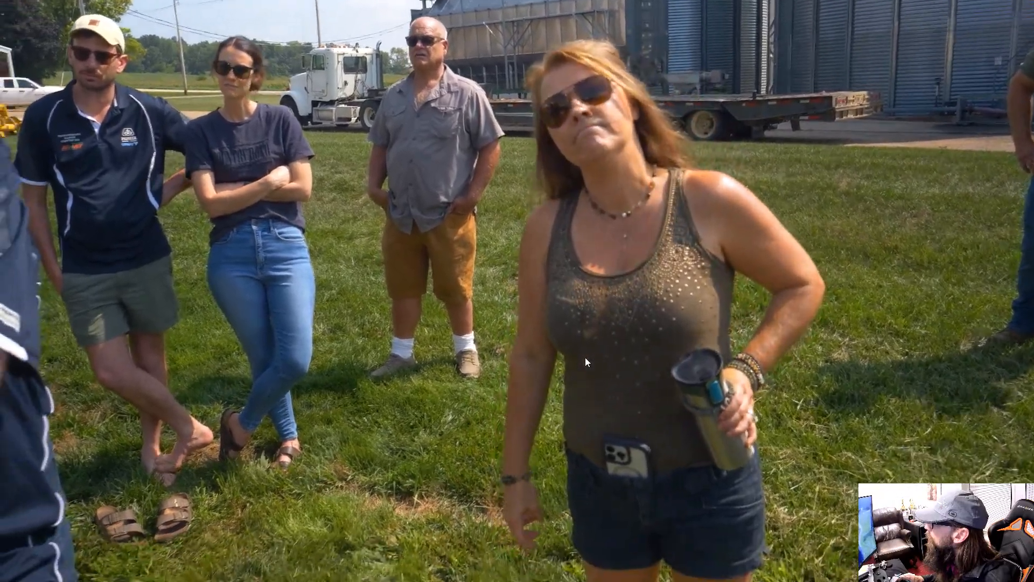
key(Escape)
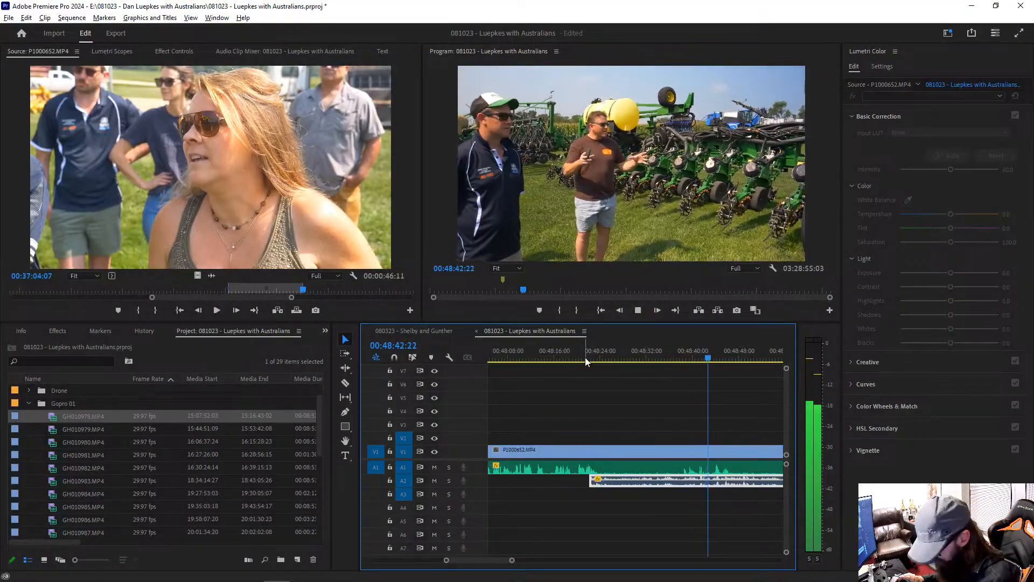
key(minus)
key(minus)
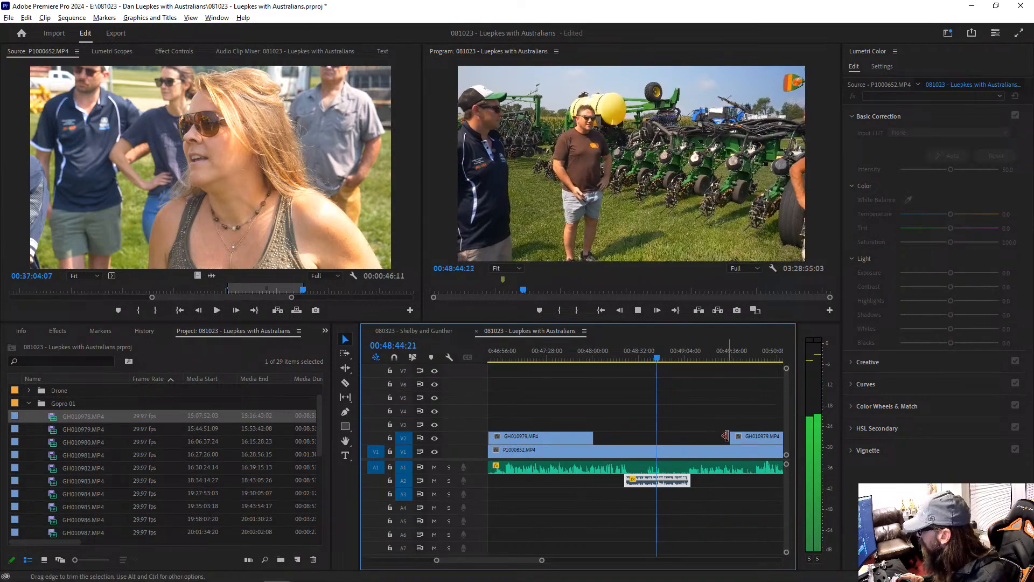
Step: Extend the next GH010979.MP4 clip on V2 back to about 00:48:21 and cut out its section from about 00:49:05 to 00:49:48
drag(724, 435, 622, 439)
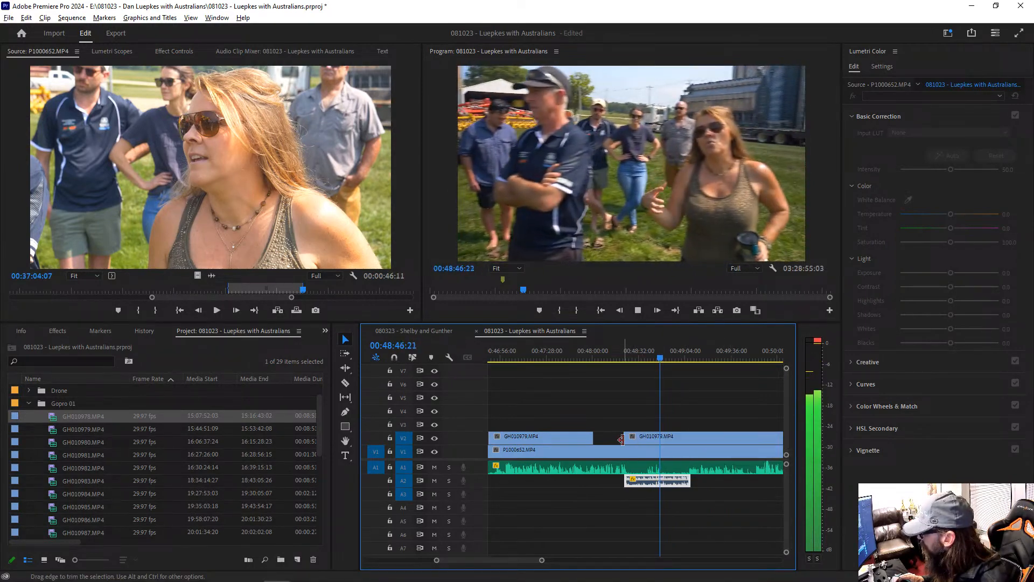
key(c)
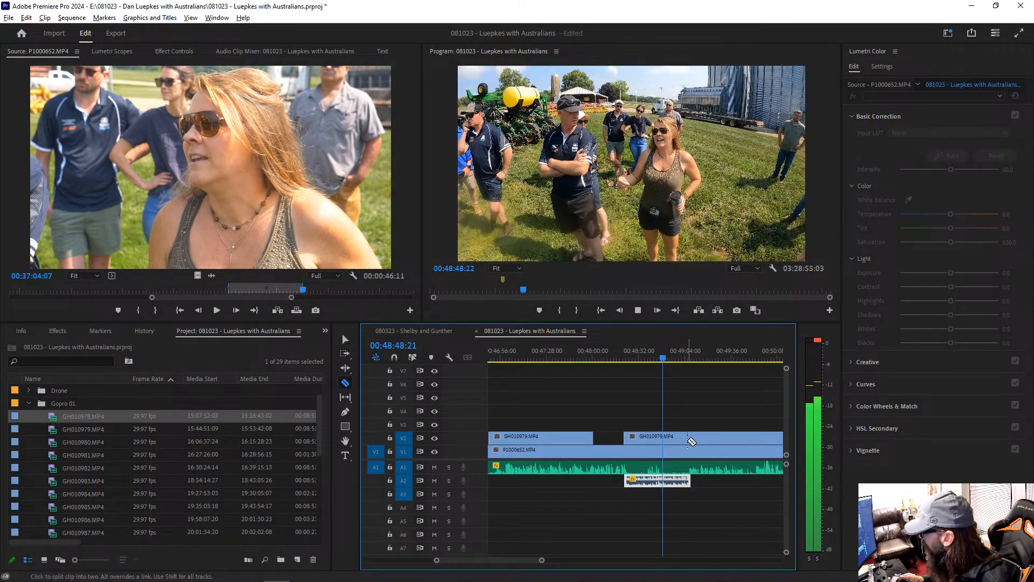
click(688, 439)
click(749, 439)
key(v)
click(731, 437)
key(Delete)
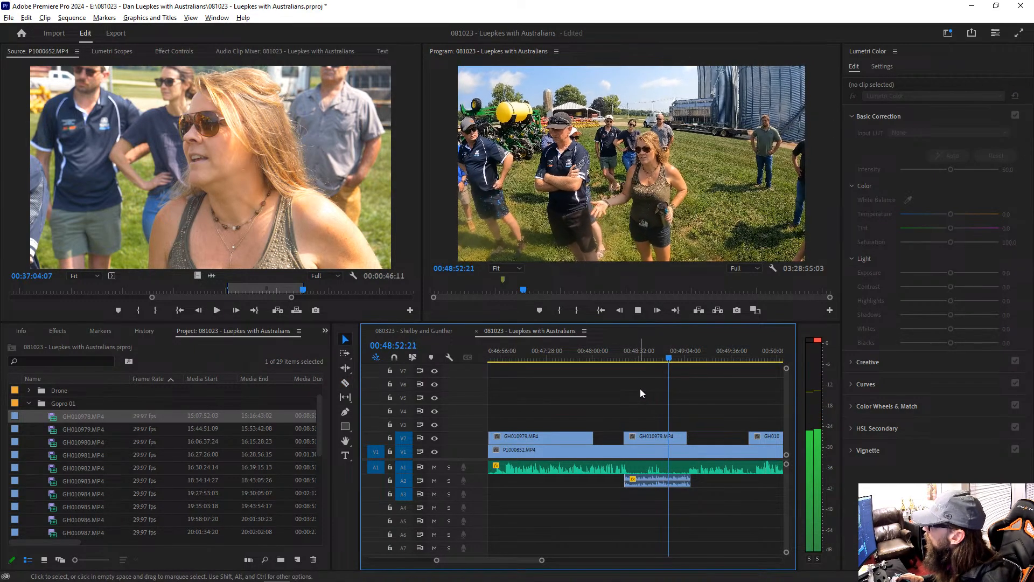
Step: Replay the passage from about 00:48:27 and split the A2 camera audio at about 00:48:24 and 00:48:41
click(628, 355)
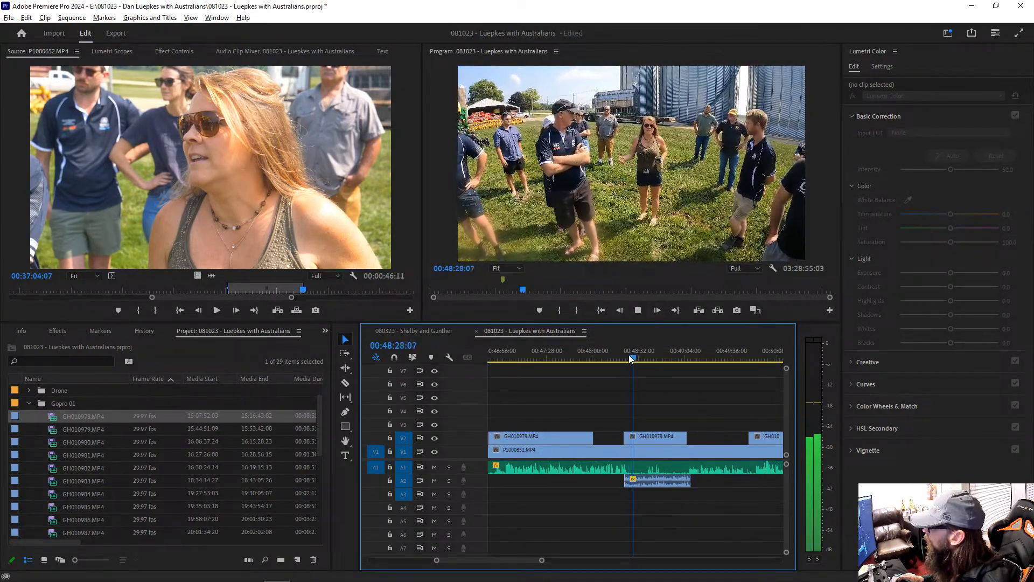
key(=)
key(=)
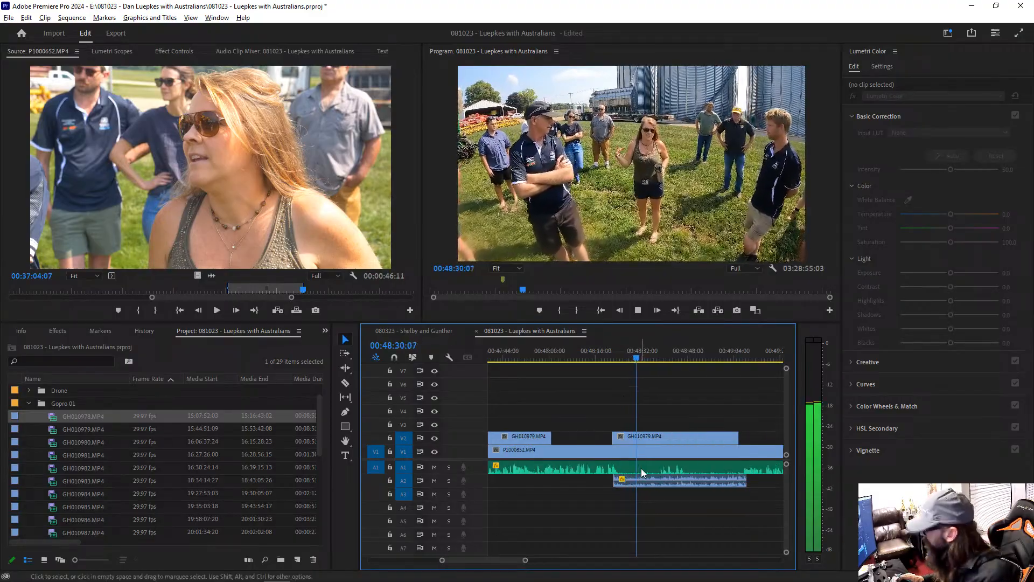
key(c)
click(602, 482)
click(696, 482)
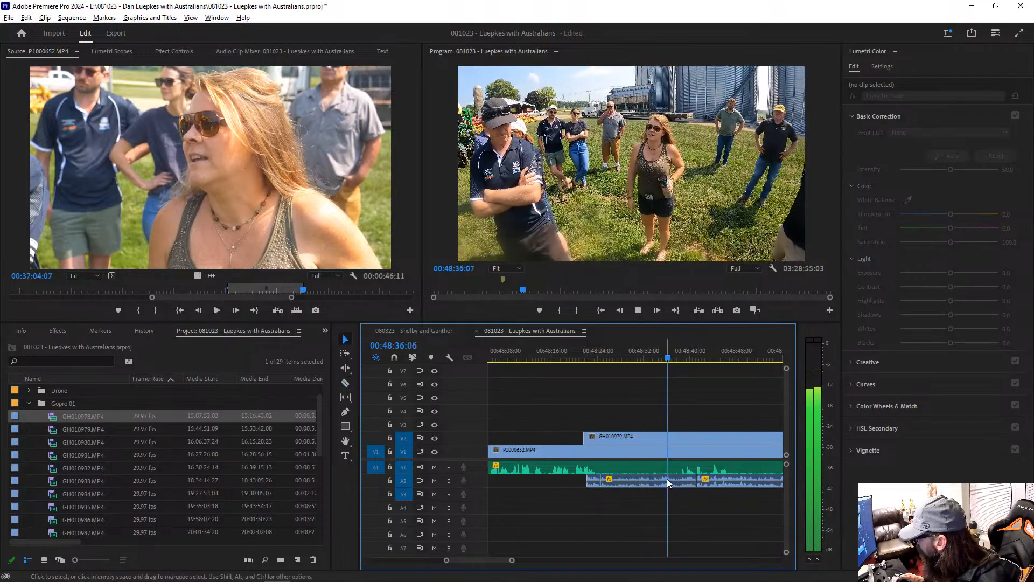
Step: Adjust the gain of the isolated middle section of A2 audio by +5 dB and resume playback
key(v)
click(665, 478)
key(g)
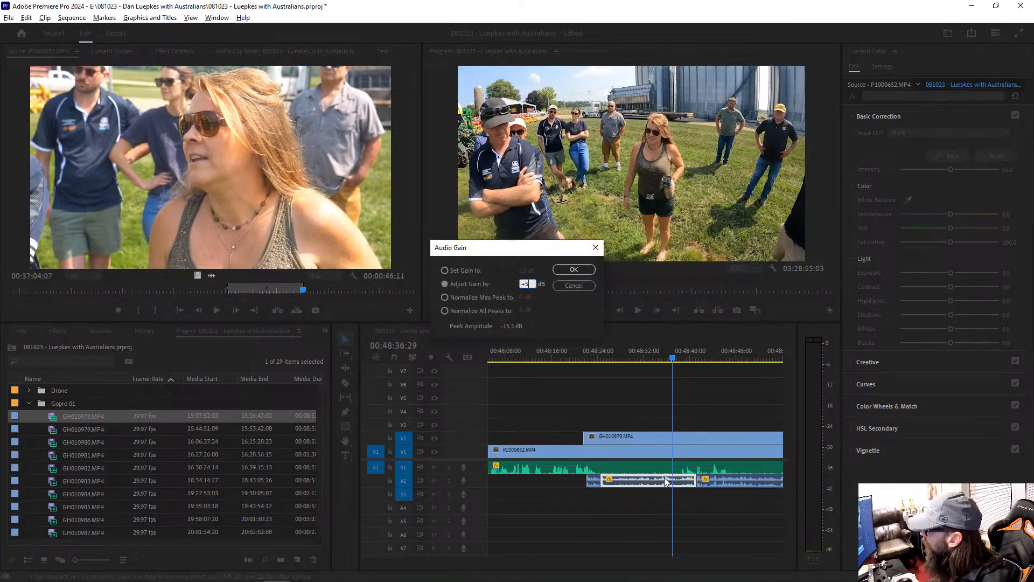
key(Return)
key(space)
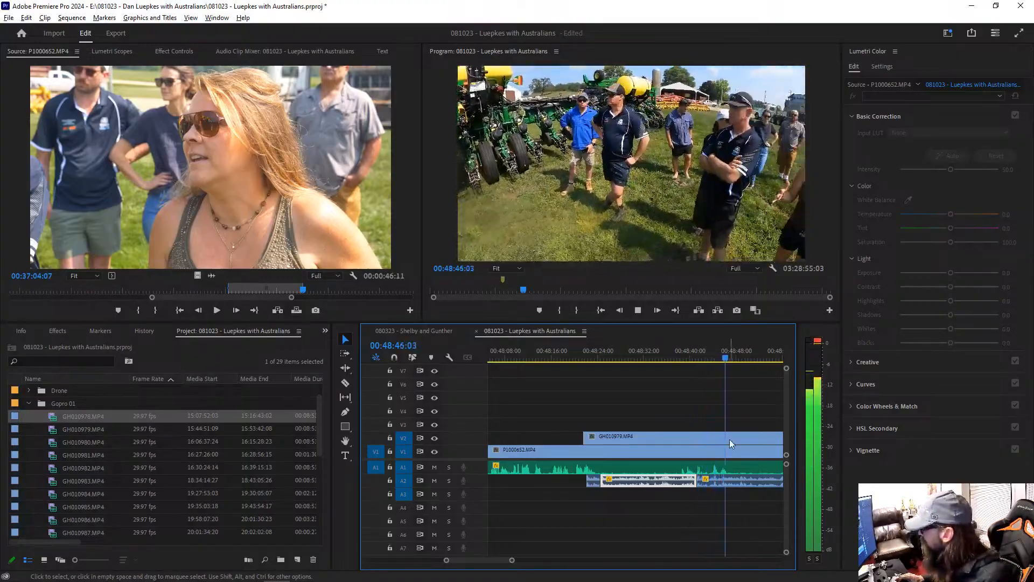
Step: Isolate a short section of the A2 audio at about 00:48:44 and select it
click(729, 440)
key(minus)
key(minus)
key(minus)
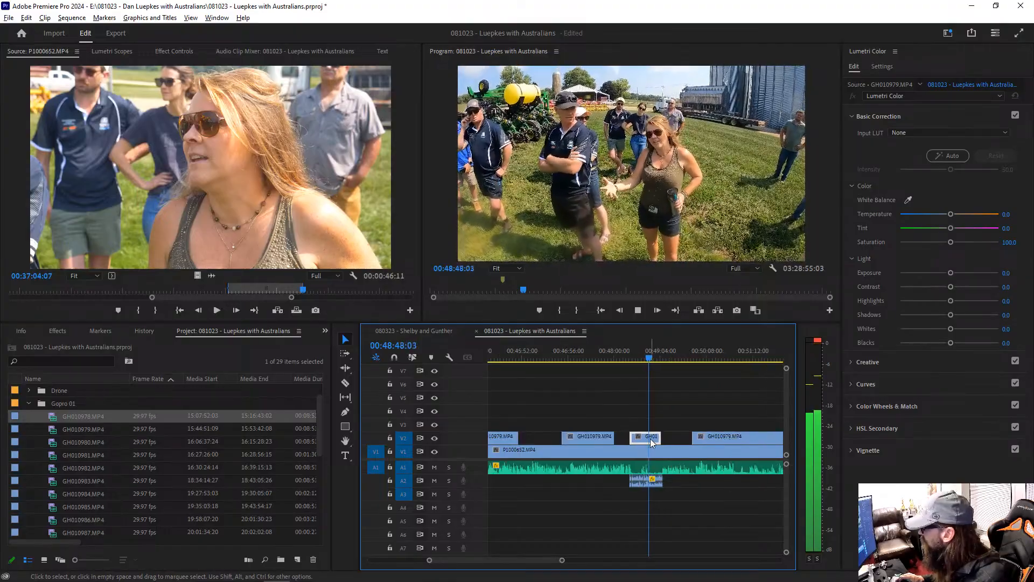
key(equal)
key(equal)
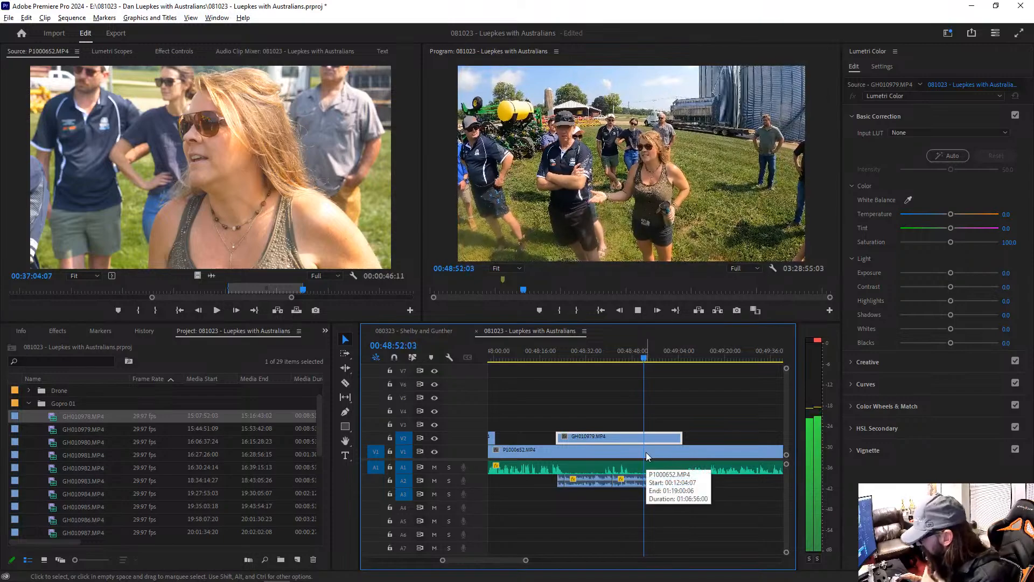
key(c)
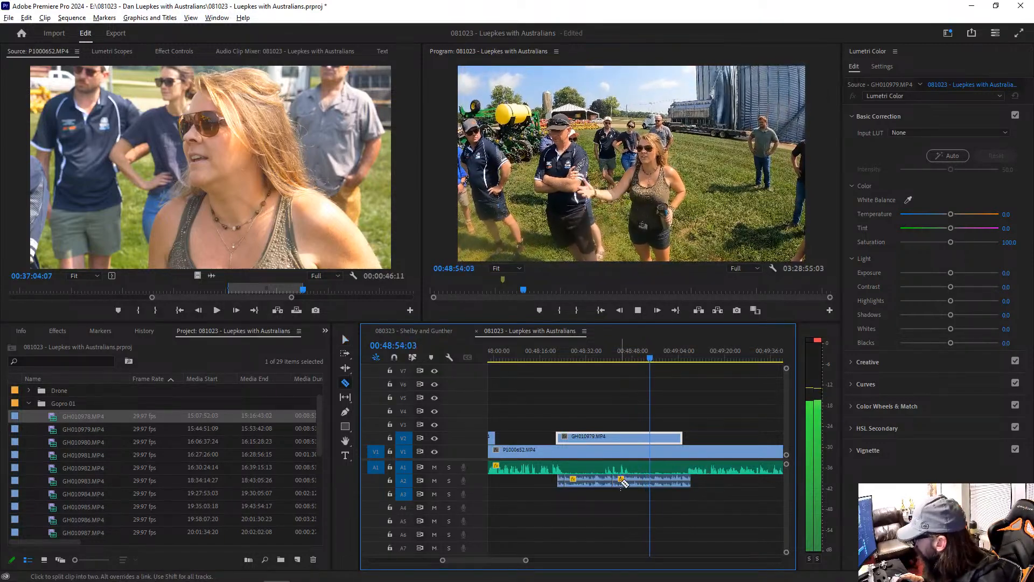
click(622, 482)
key(v)
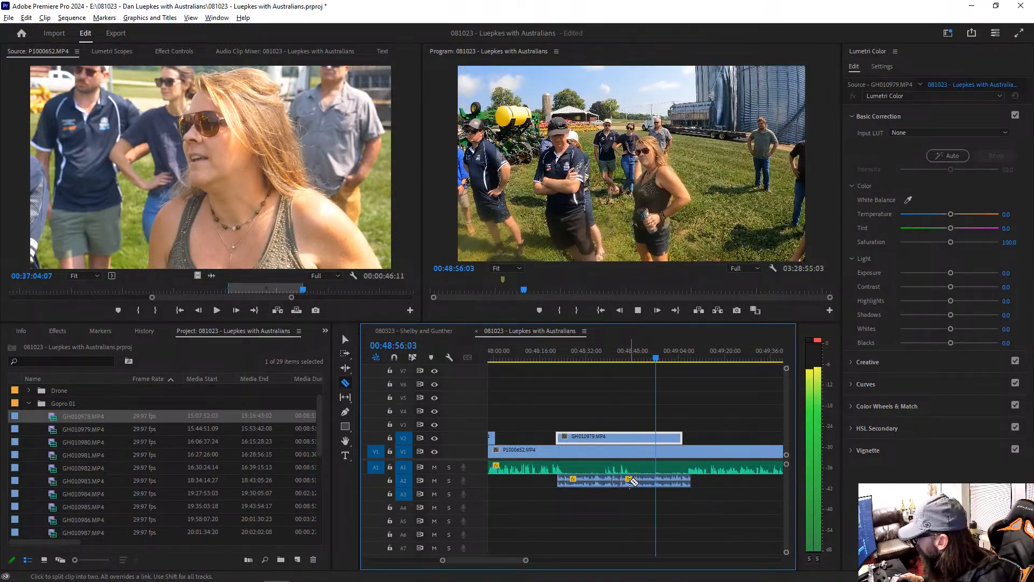
click(625, 480)
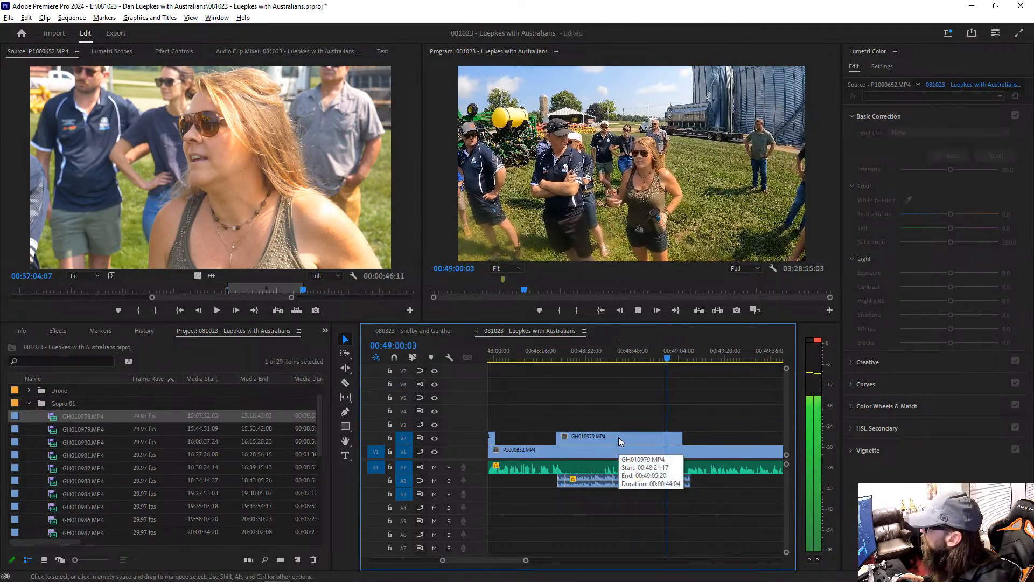
Step: Apply the default audio transitions to the end and the start of the A2 camera audio
right_click(689, 481)
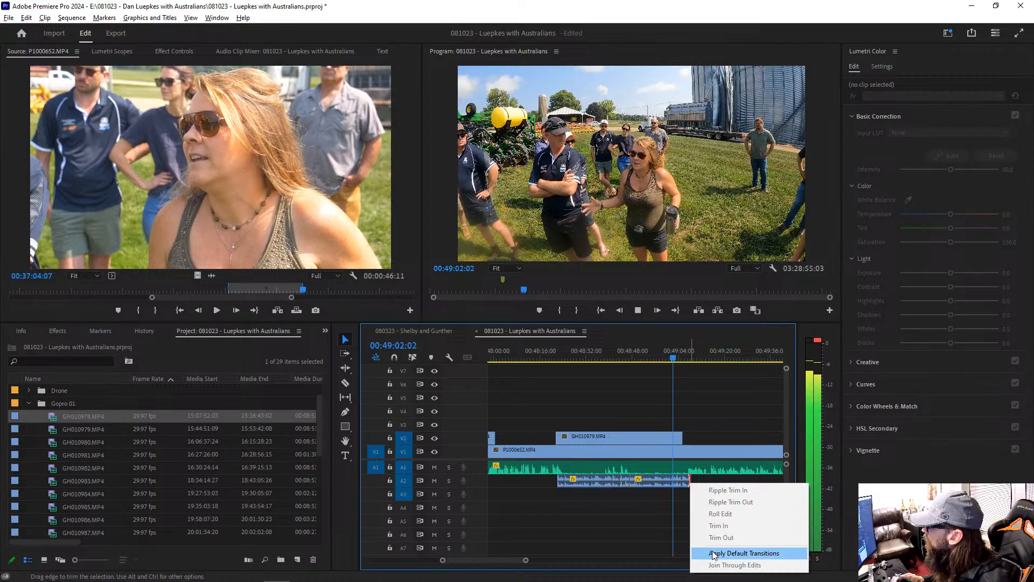
click(755, 553)
right_click(561, 481)
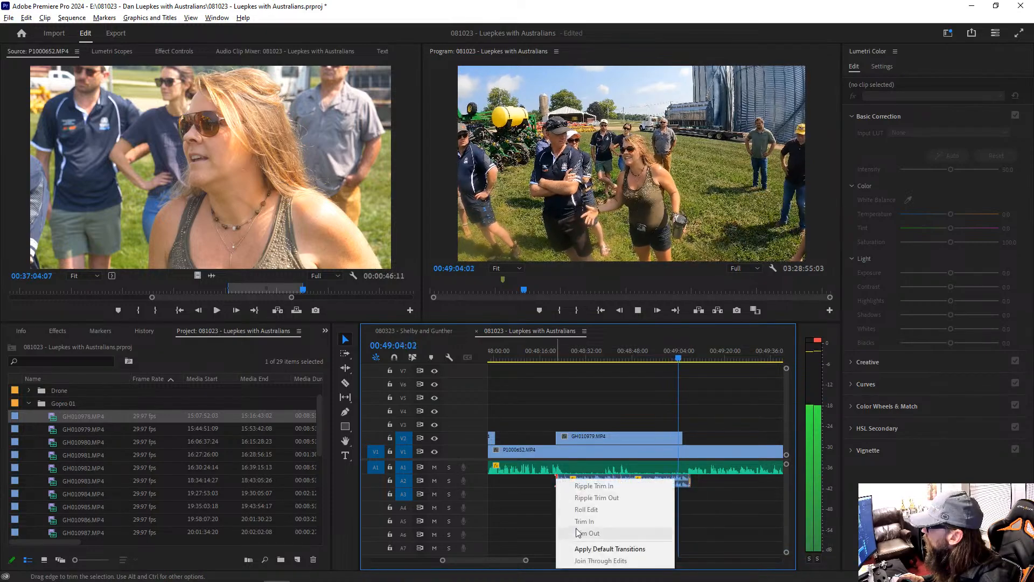
click(587, 549)
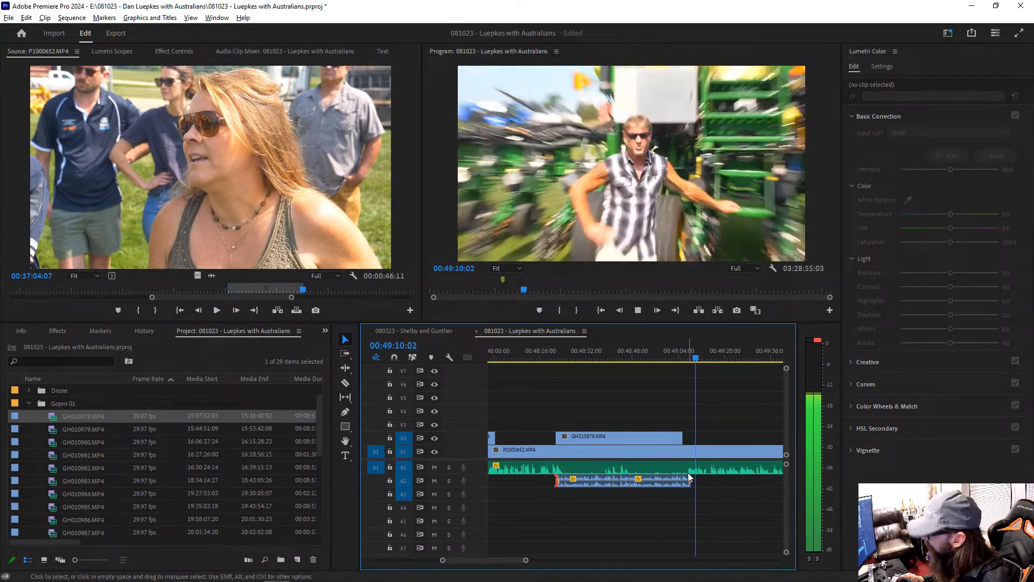
Step: Split the A1 audio at about 00:49:06 and 00:49:14 and bring the gain of that section to +11 dB
key(c)
click(689, 468)
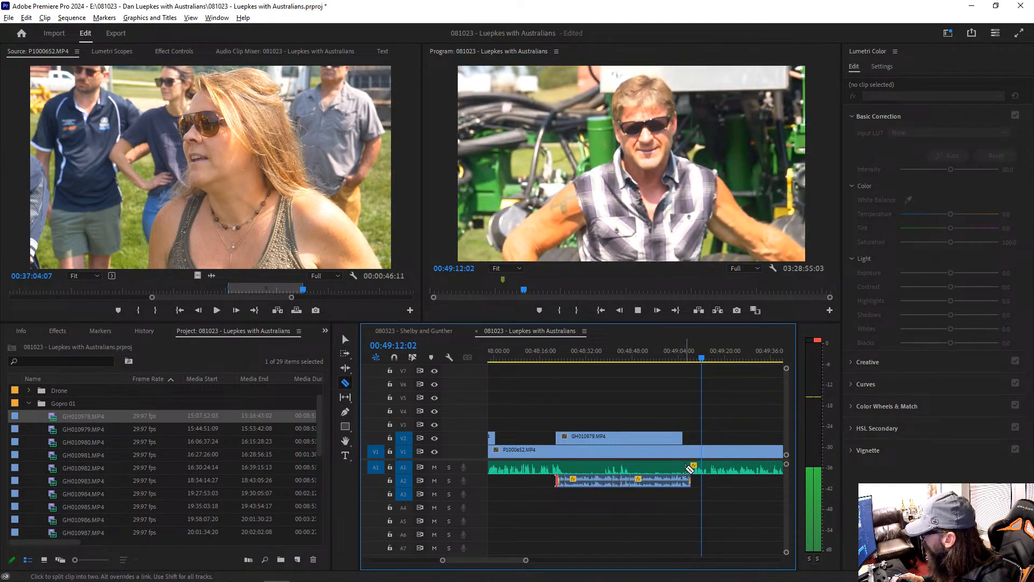
click(708, 468)
key(v)
click(700, 468)
key(g)
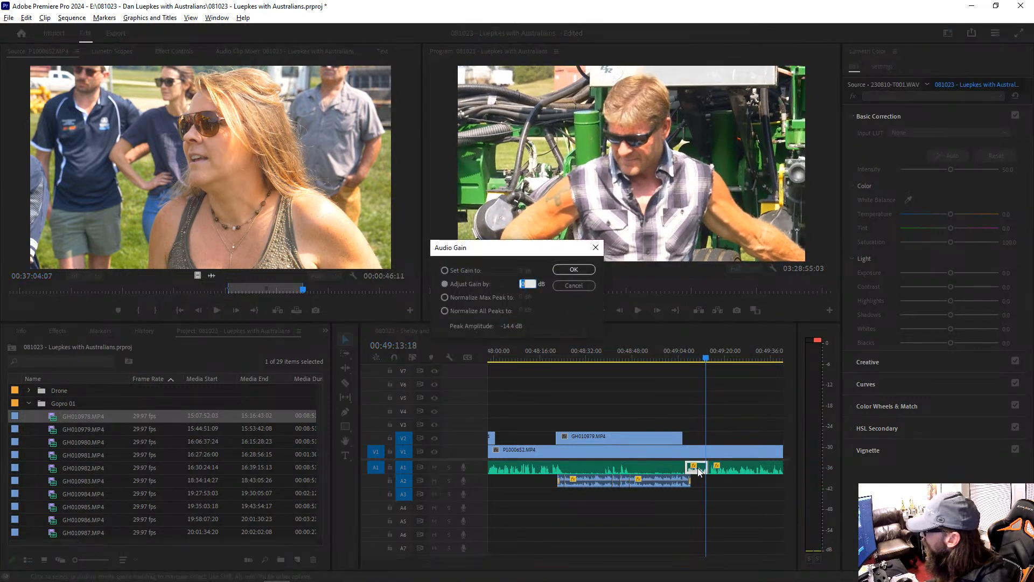
key(Return)
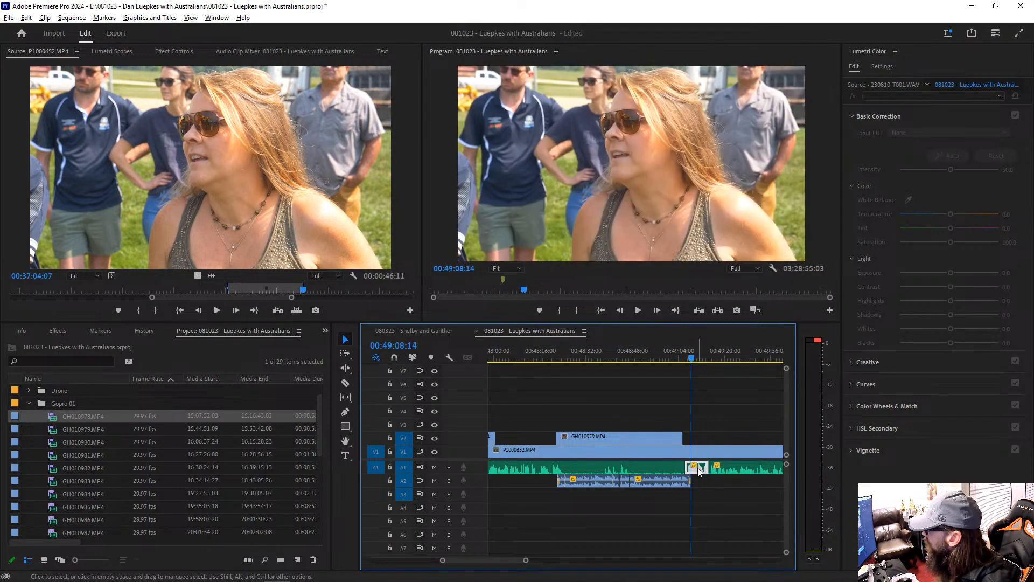
Step: Play the amplified A1 section from its start at about 00:49:06 and watch it full screen
key(Up)
key(space)
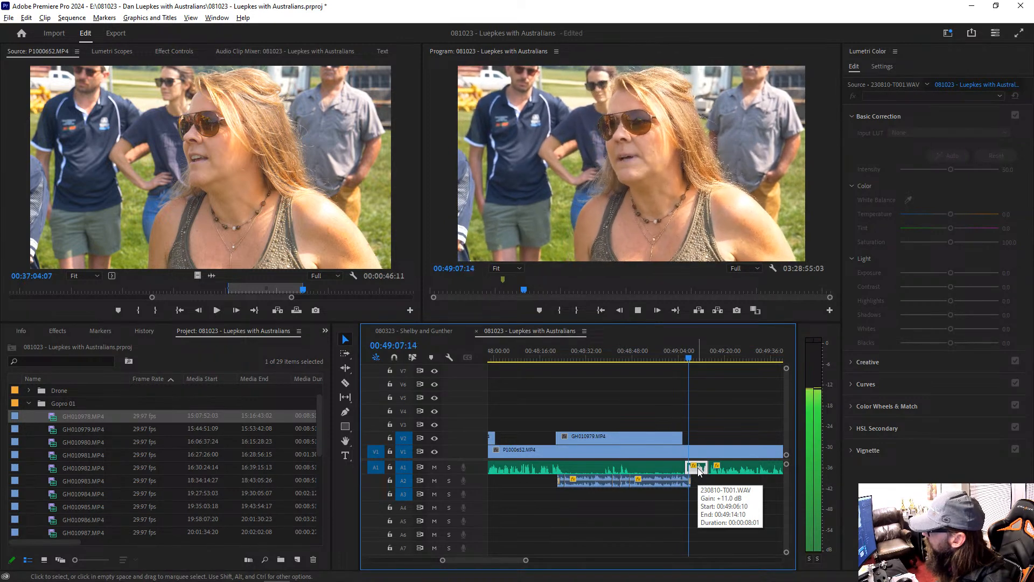
key(ctrl+grave)
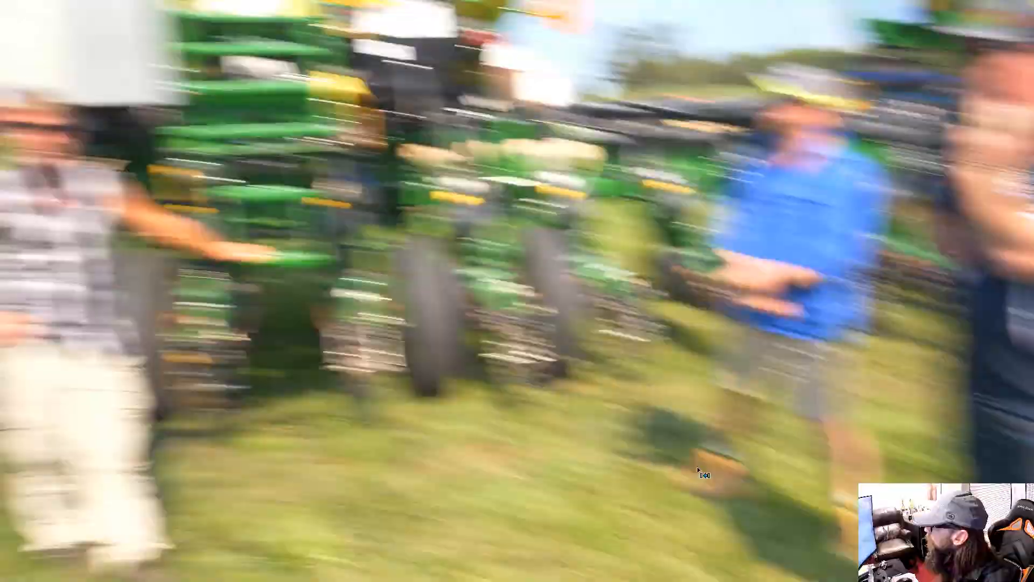
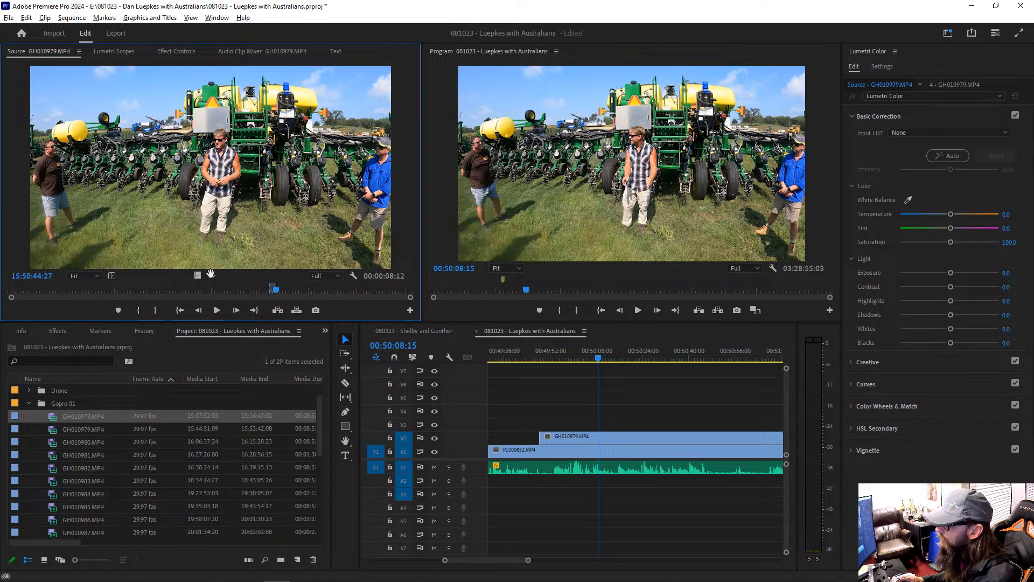
Step: Place the marked GH010979.MP4 audio on A2 at 00:50:08:15 and play from there
drag(308, 336, 603, 490)
key(space)
key(equal)
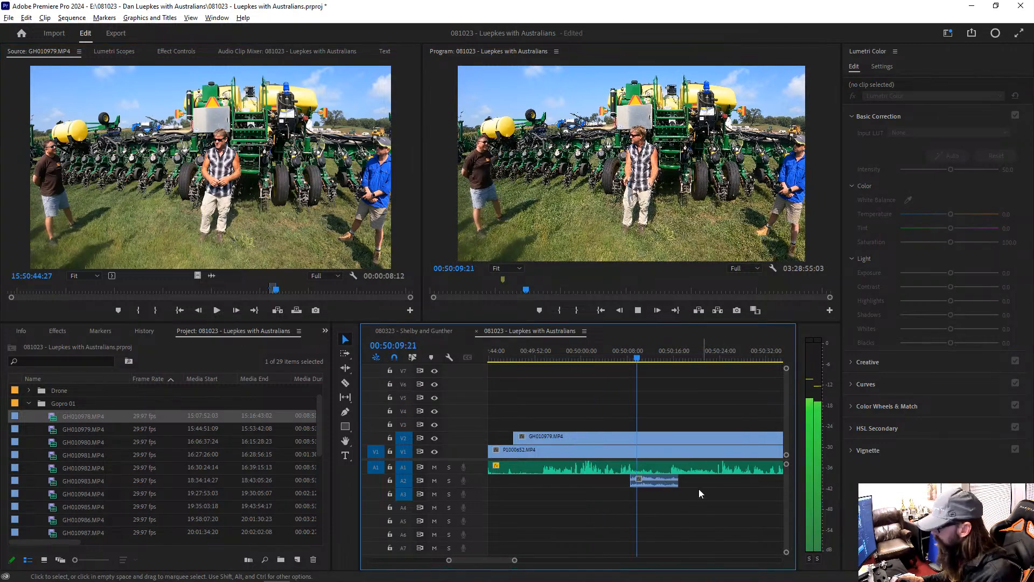
key(equal)
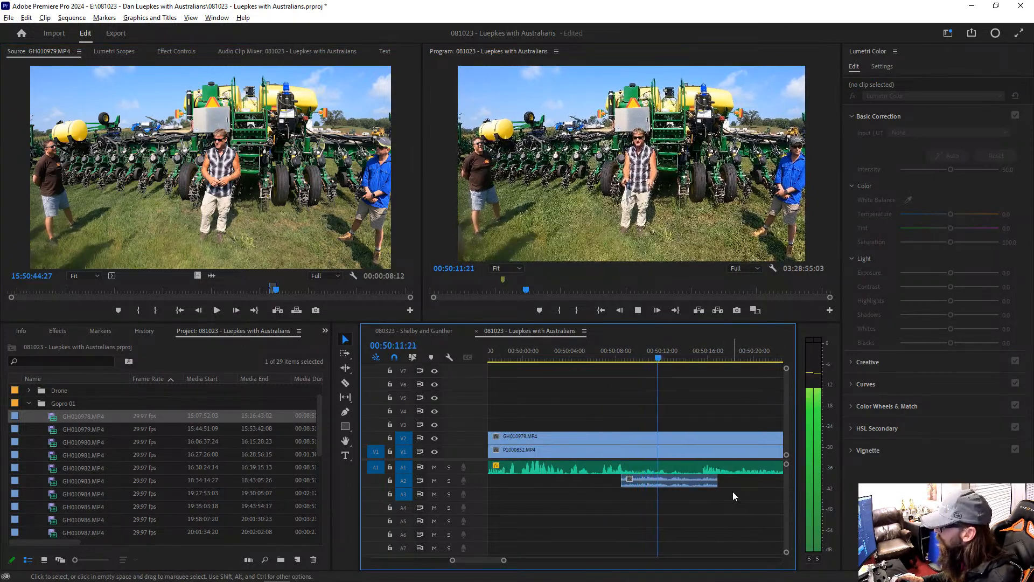
Step: Raise the A2 GoPro audio's gain by 5 dB, trim its end back to about 00:50:15, and play the ending
click(681, 480)
key(g)
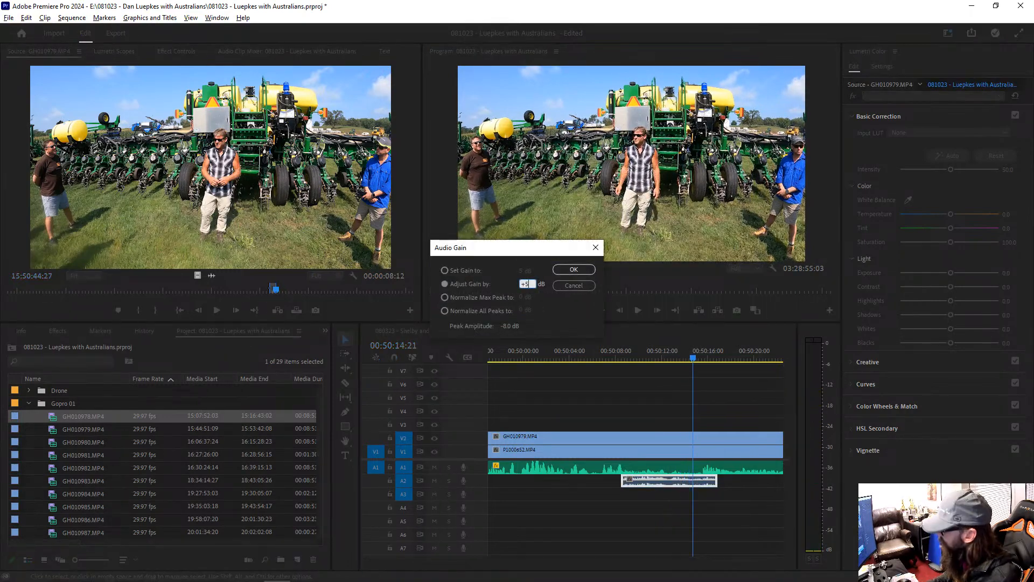
key(Return)
key(space)
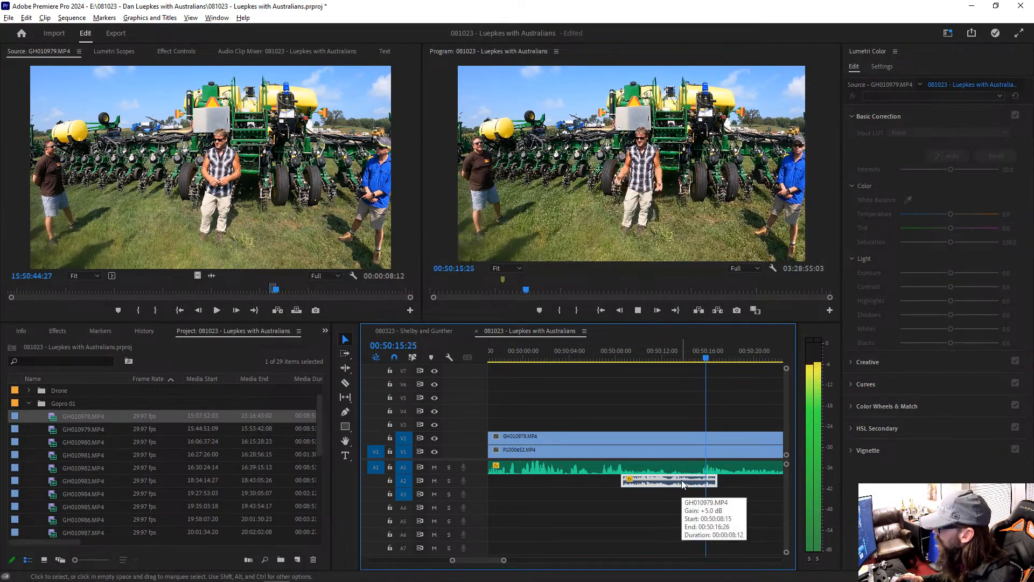
key(space)
drag(720, 479, 703, 479)
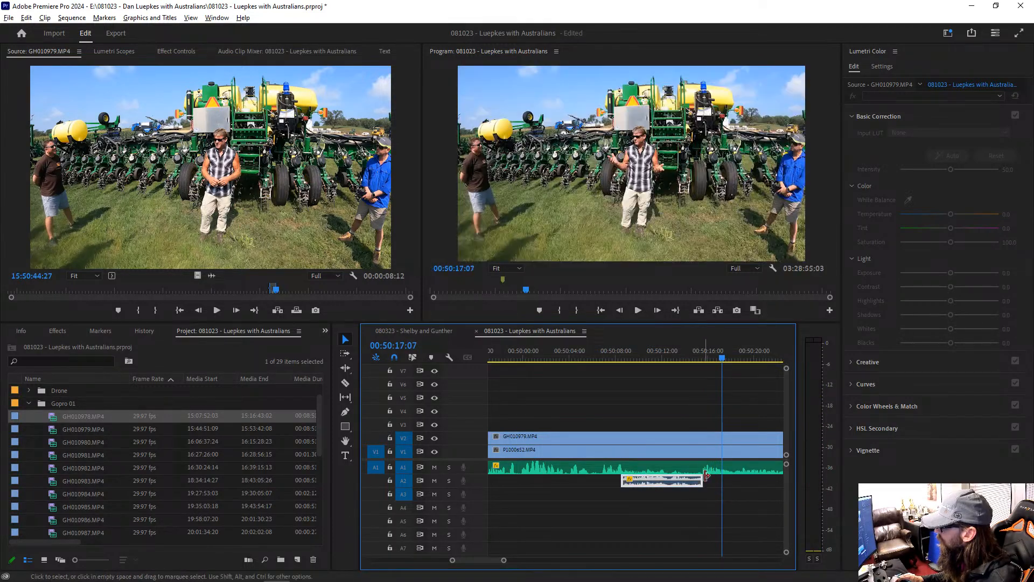
click(703, 358)
key(space)
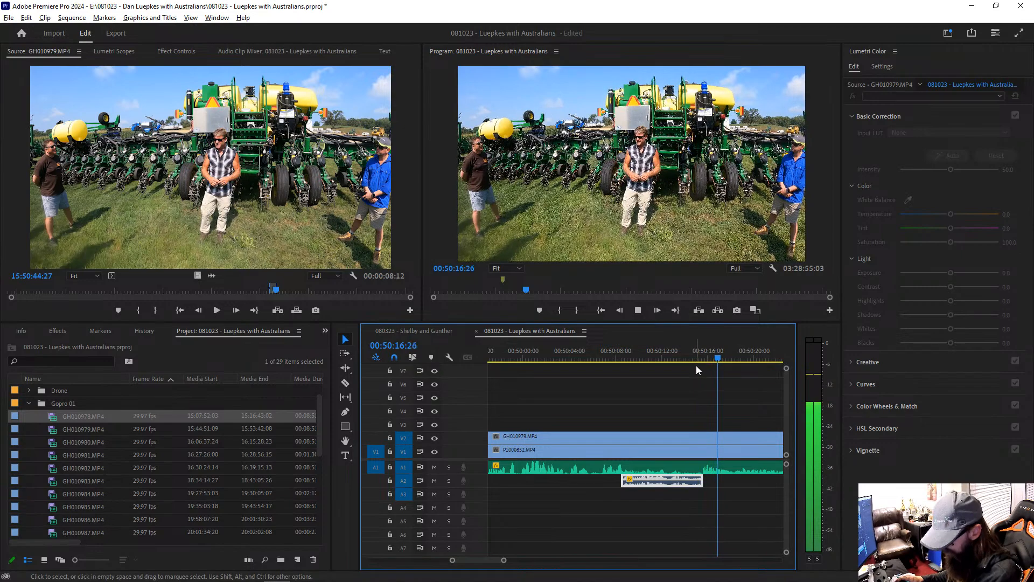
Step: Split the A1 audio at about 00:50:15 and 00:50:24, raise the gain of the section between, and play it
key(minus)
key(minus)
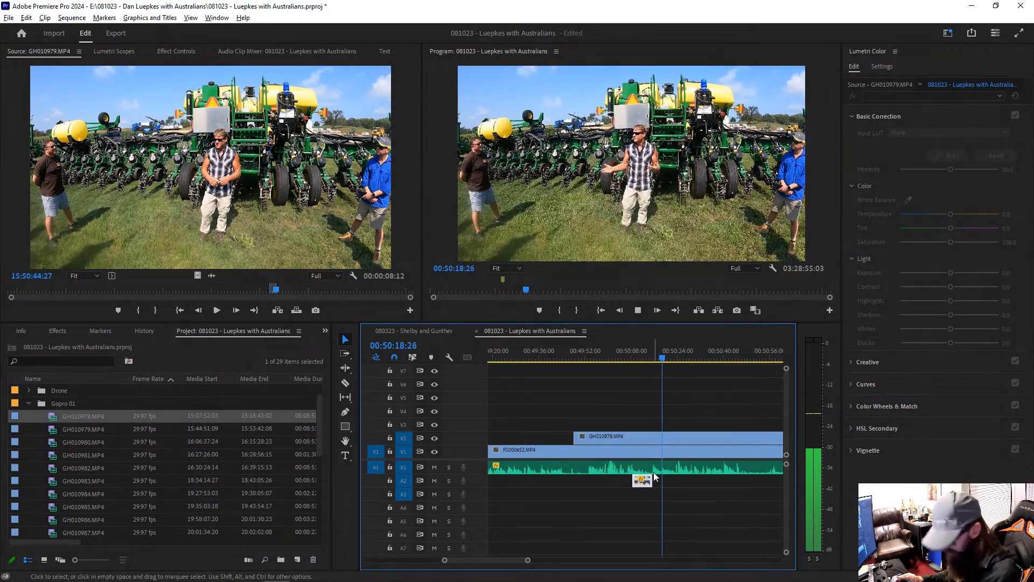
key(c)
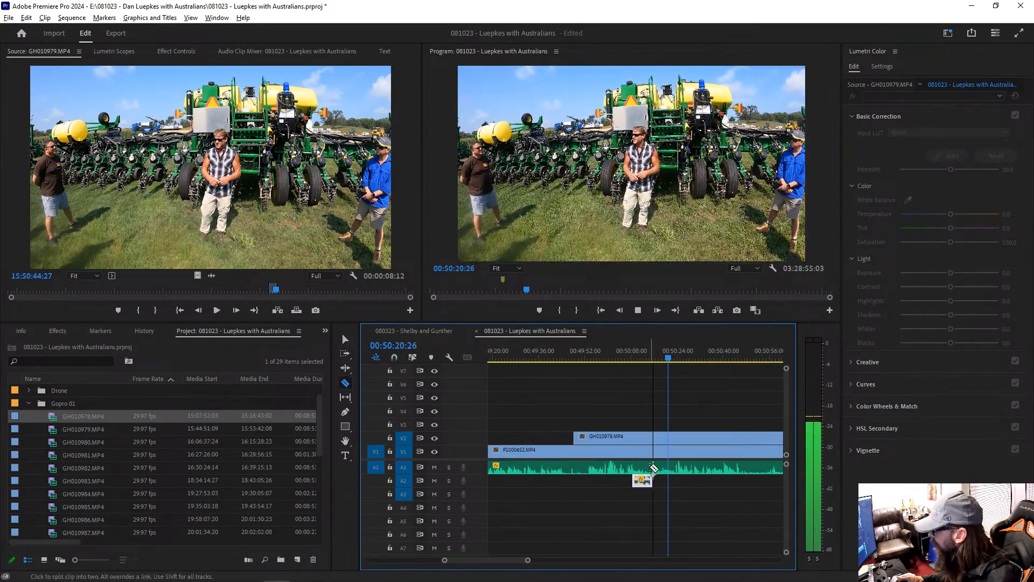
click(655, 468)
click(678, 468)
key(v)
click(663, 469)
key(g)
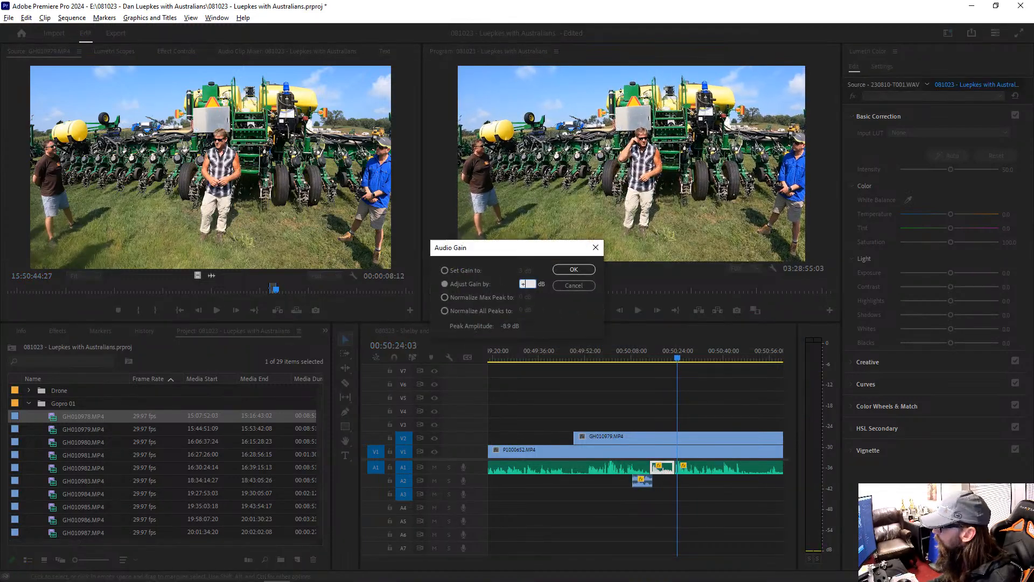
key(Return)
key(Up)
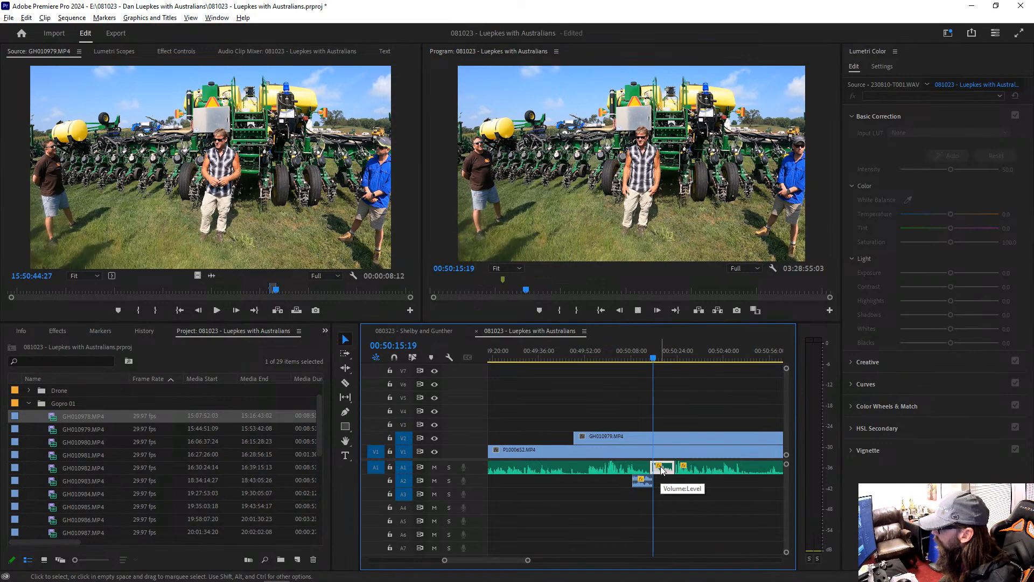
key(space)
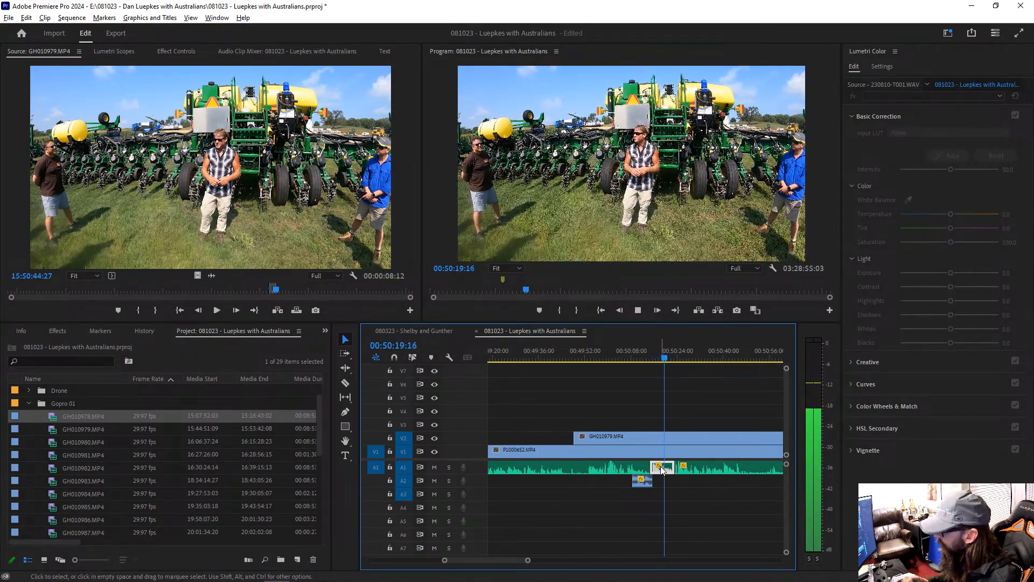
Step: Split the amplified A1 section again at about 00:50:19, raise the gain of its second part, and resume playback
key(c)
click(662, 467)
key(v)
click(668, 469)
text(g+)
key(Return)
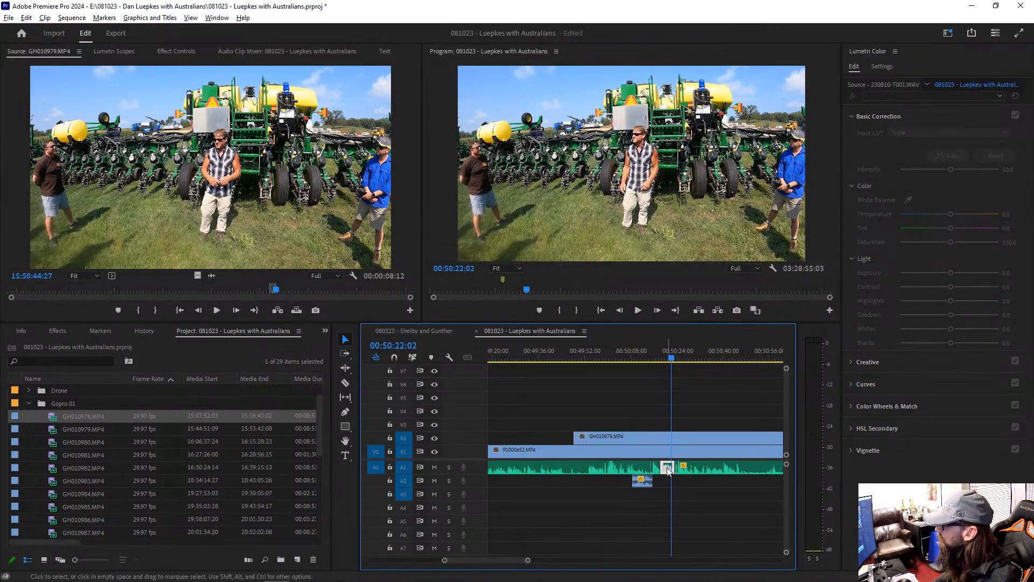
key(space)
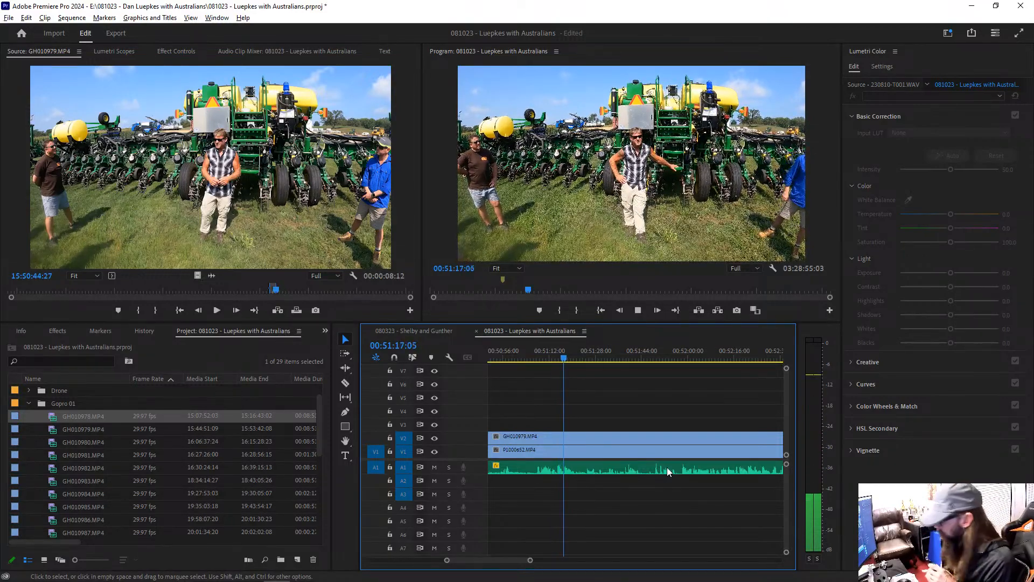
Step: Mark P1000652.MP4 from 00:38:41:04 to 00:39:05:09 and place its audio on A2 at 00:50:45:11
scroll(667, 467, up, 2)
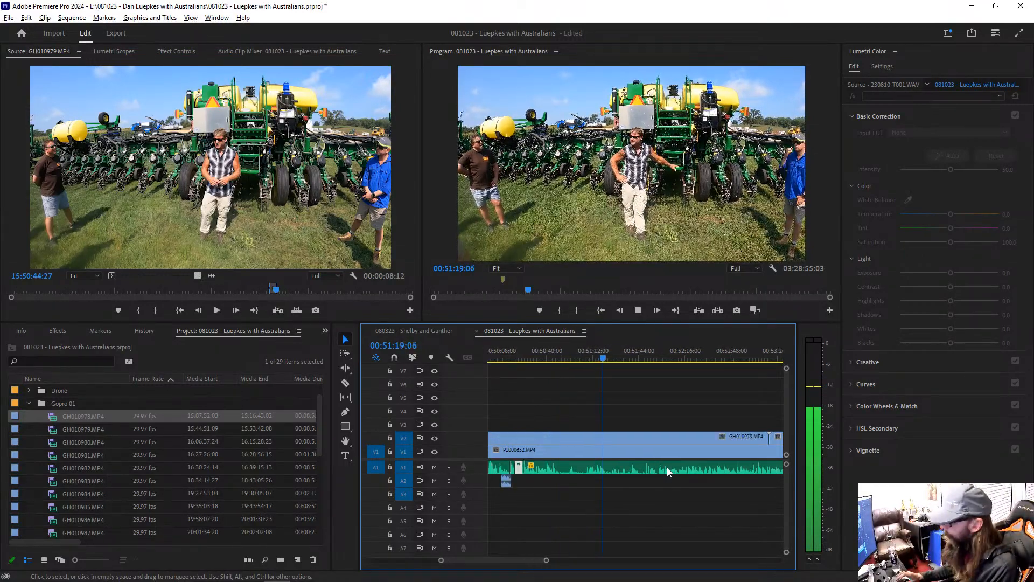
click(542, 359)
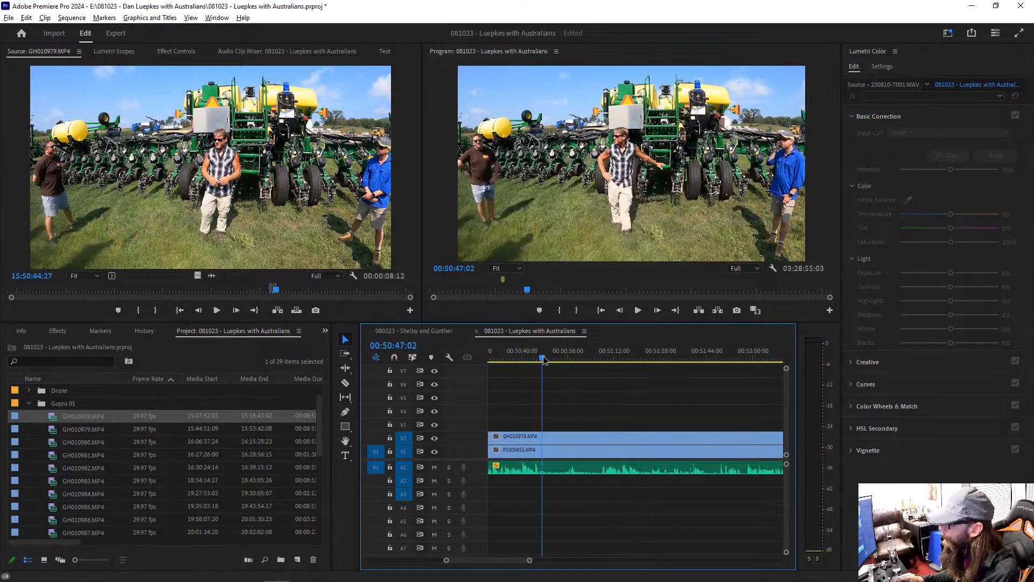
key(space)
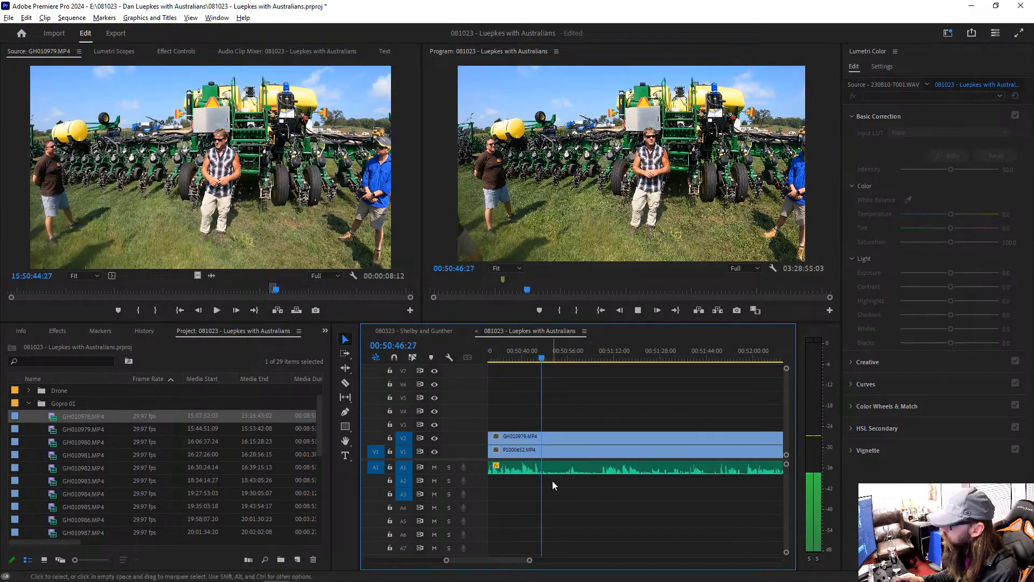
click(542, 359)
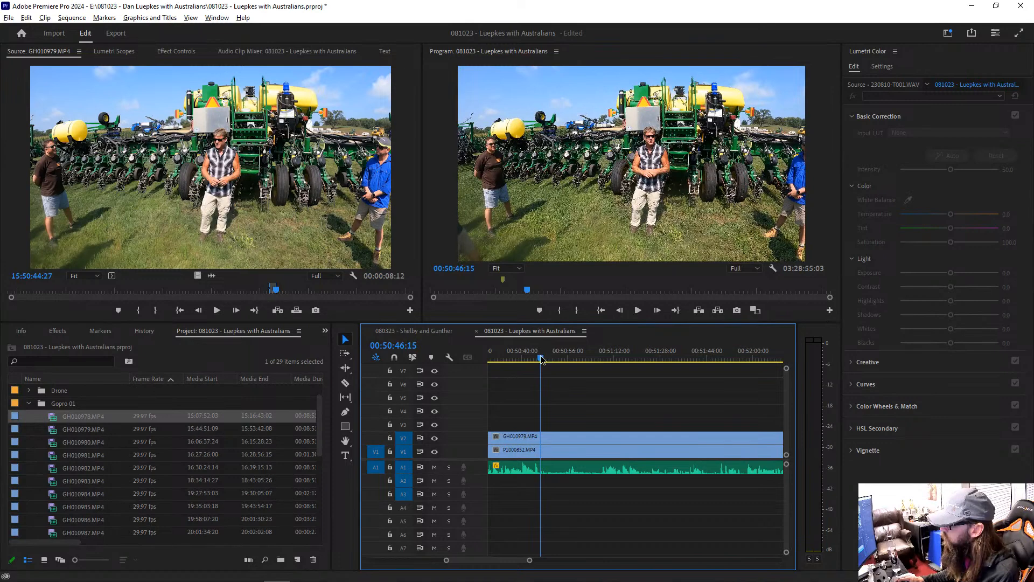
click(550, 452)
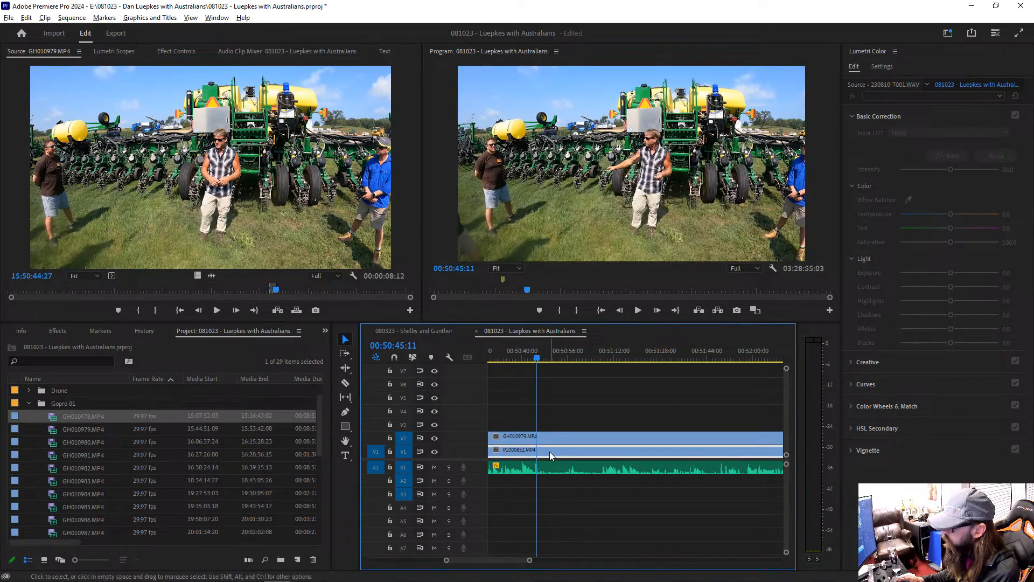
double_click(550, 451)
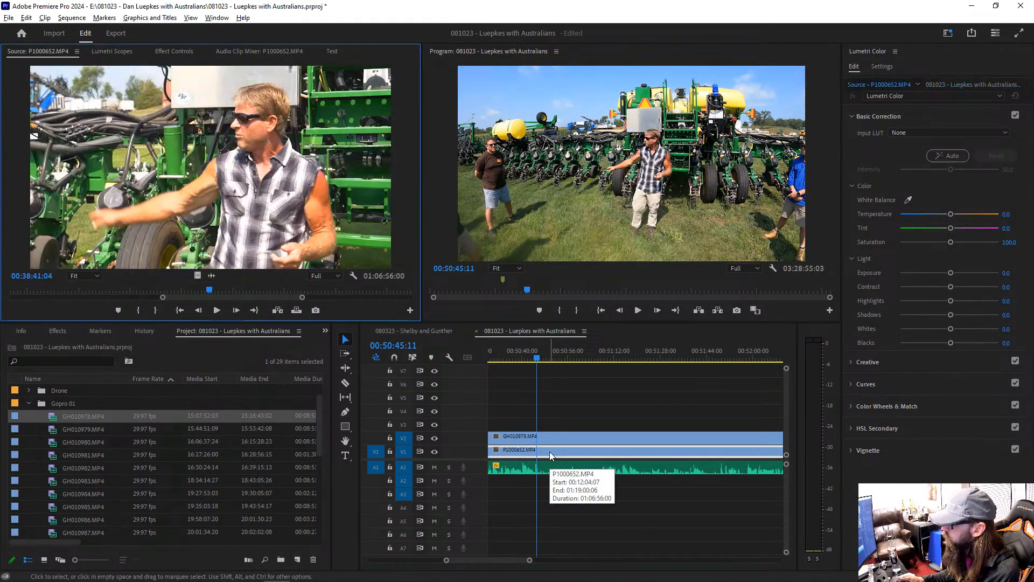
key(i)
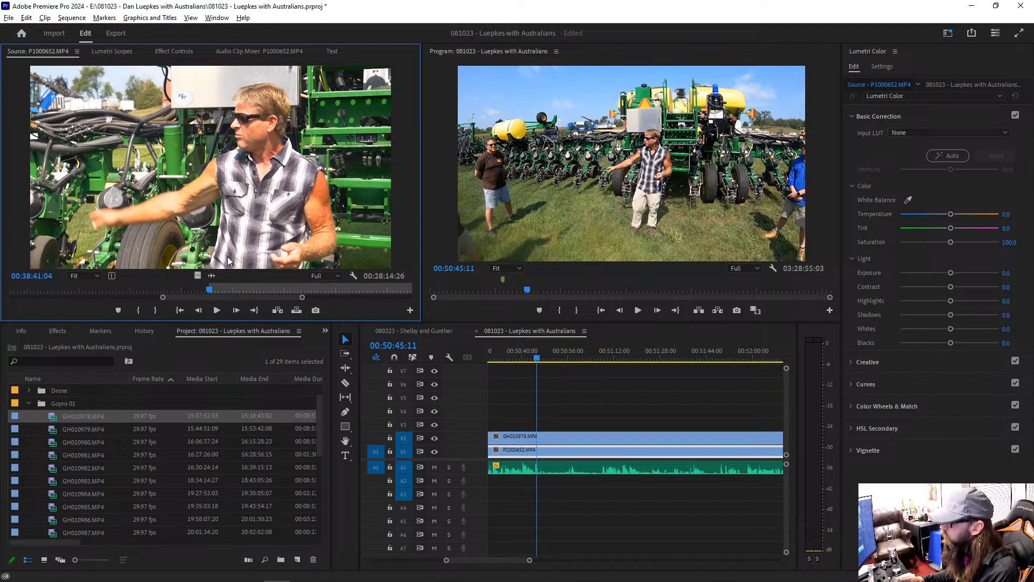
drag(220, 292, 542, 486)
key(o)
key(space)
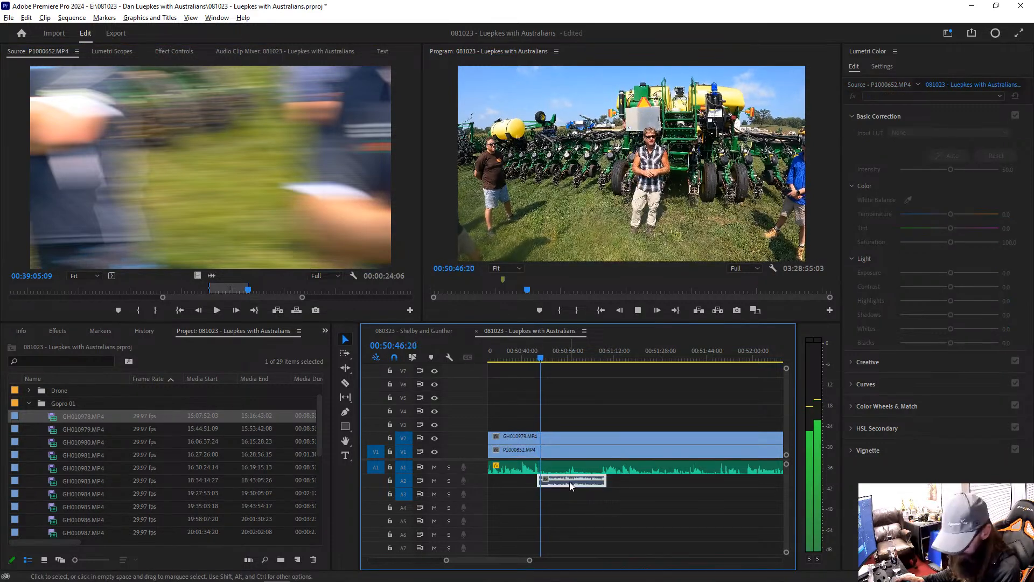
Step: Raise the gain of the new A2 camera audio, extend its start back to about 00:50:40, and play it
key(g)
key(Return)
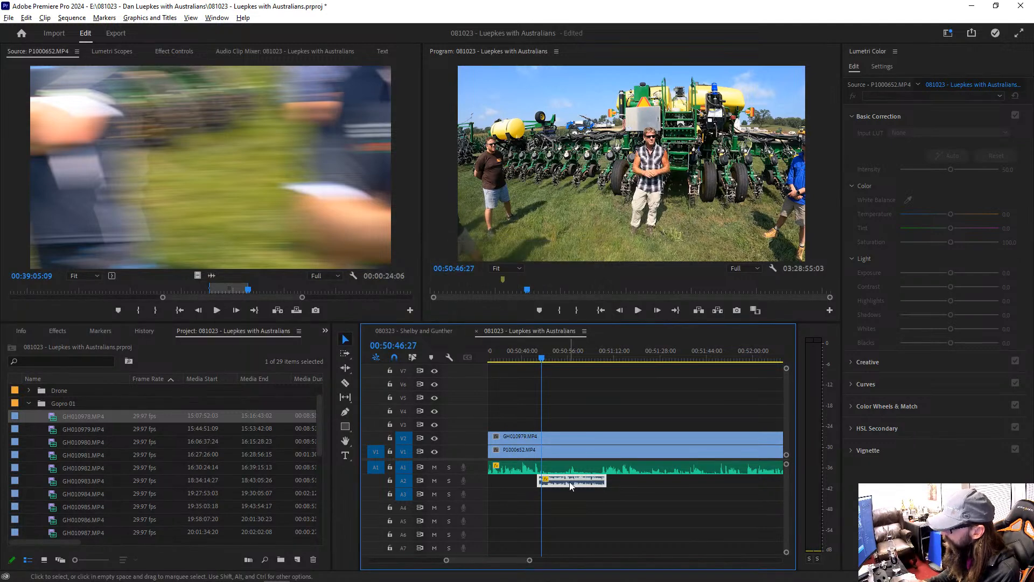
drag(539, 480, 524, 479)
click(521, 351)
key(space)
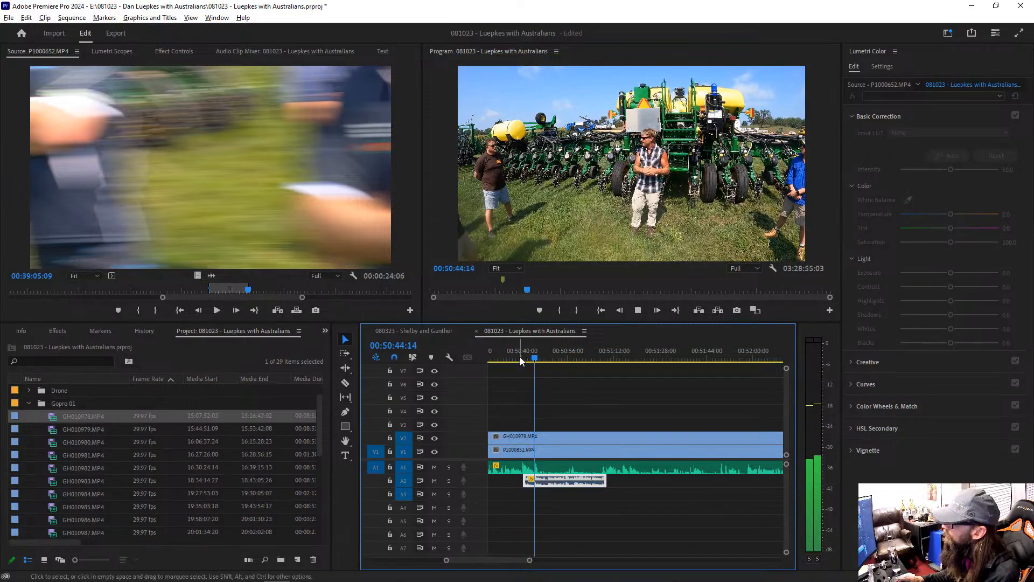
Step: Trim the start of the A2 camera audio to about 00:50:45 and play through to 00:50:54:17
drag(520, 479, 540, 479)
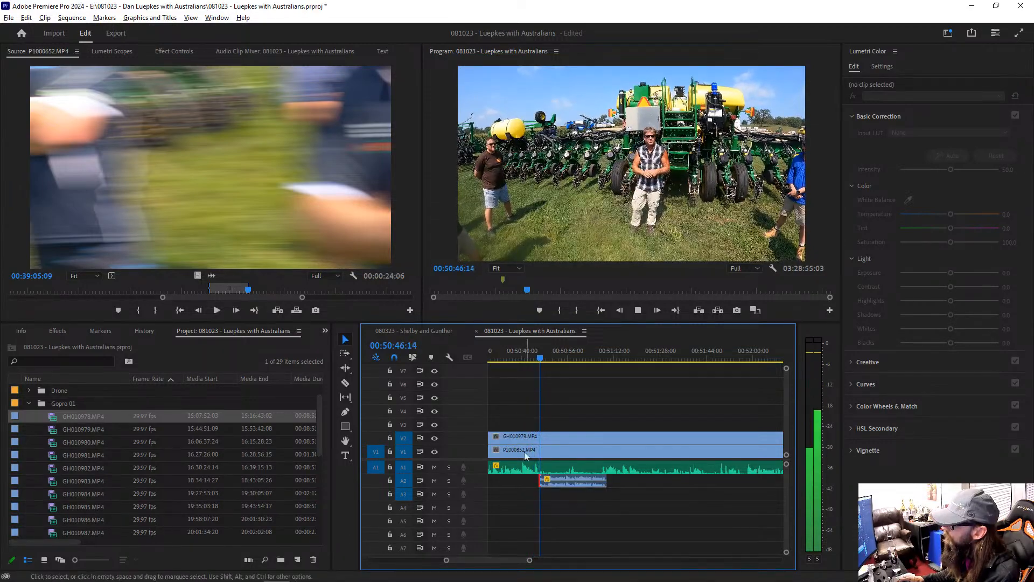
click(538, 355)
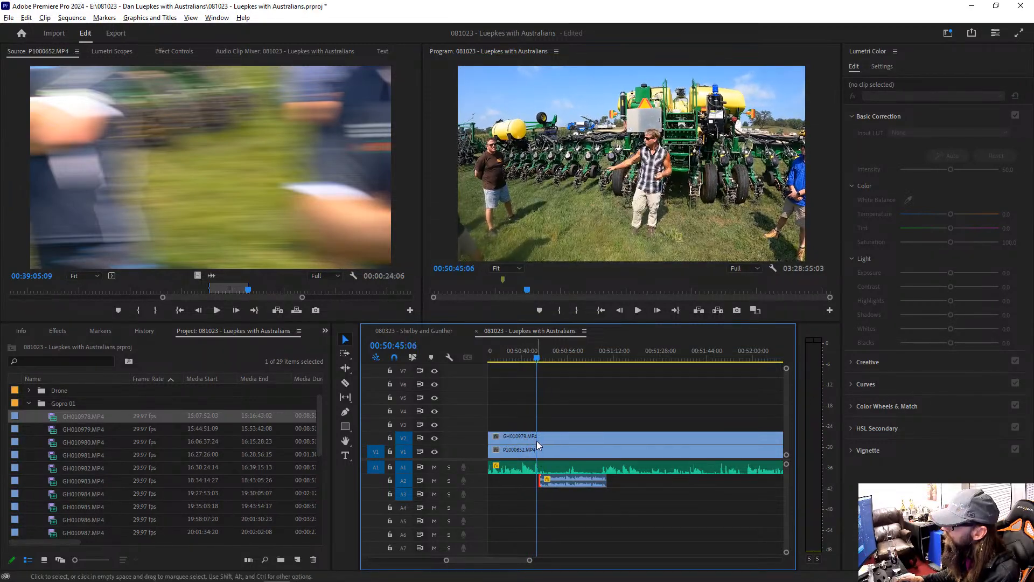
key(space)
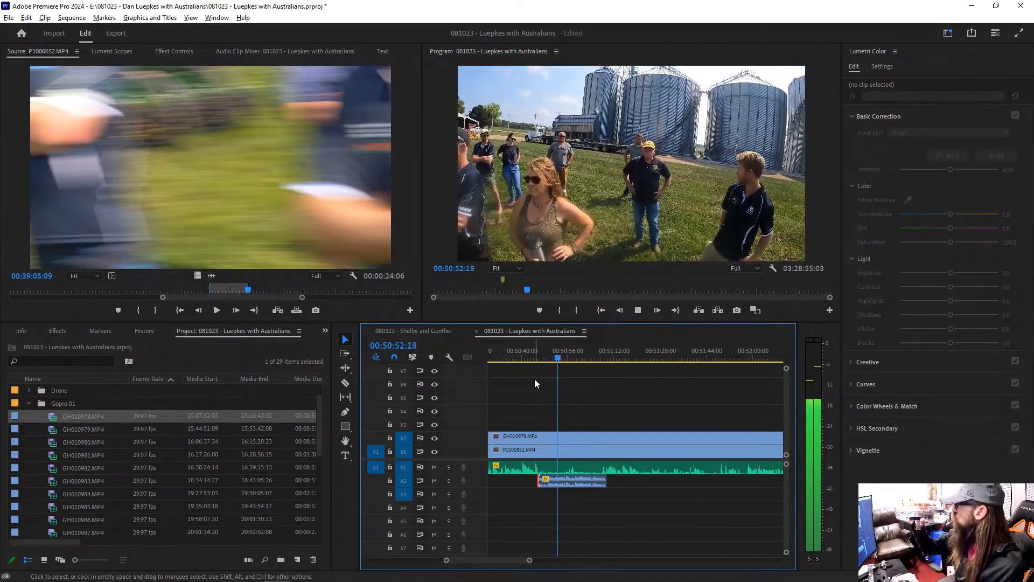
key(space)
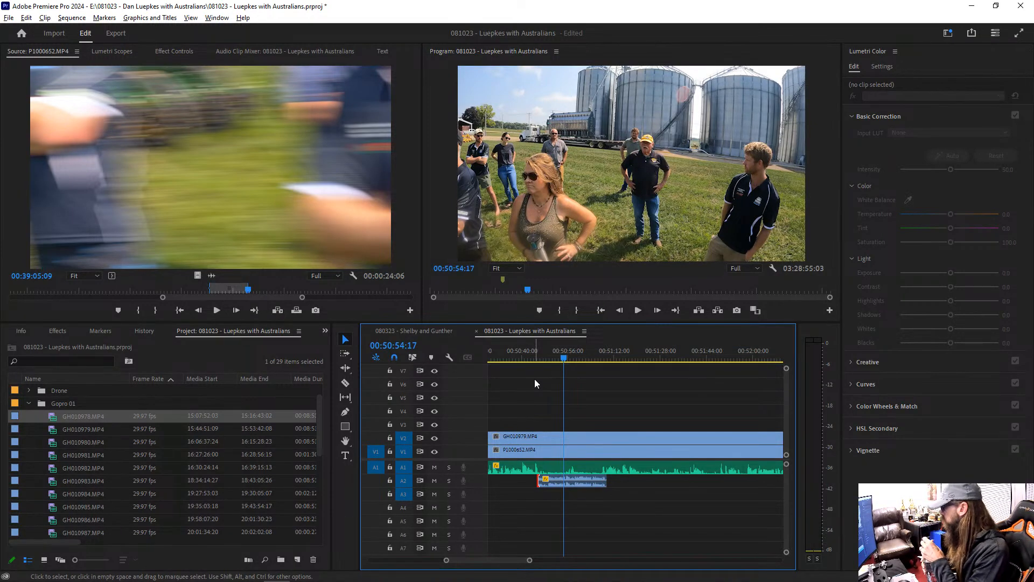
Step: Cut out the V2 GoPro section from 00:50:54:17 to about 00:51:09 and watch the exposed camera shot full screen
key(c)
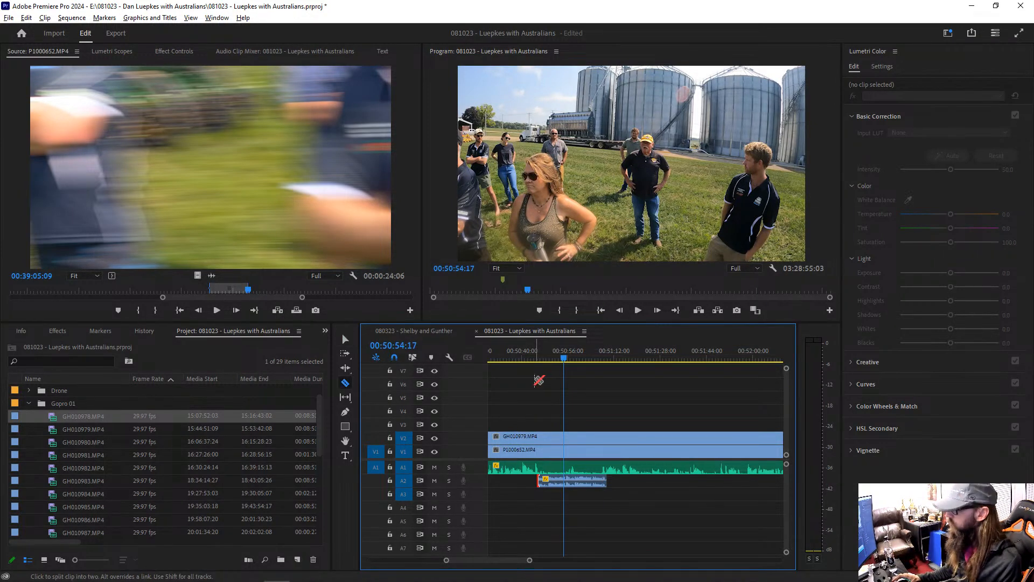
click(606, 437)
key(v)
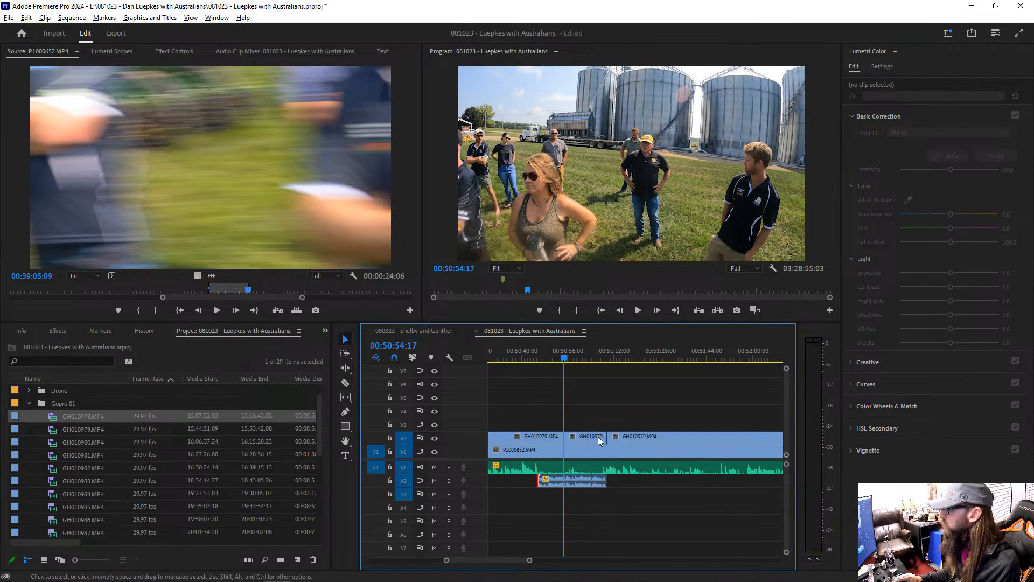
key(Delete)
key(space)
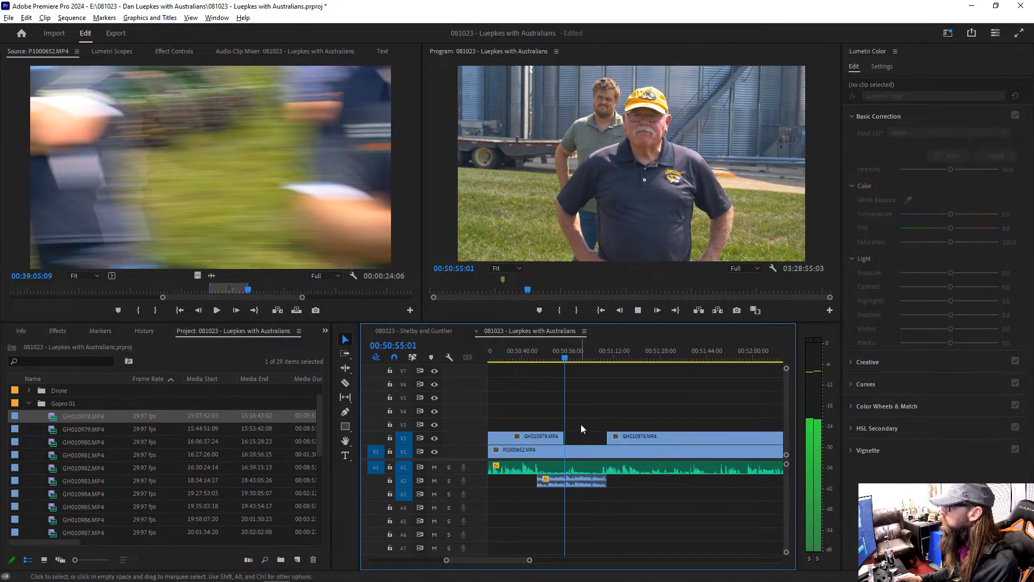
key(ctrl+grave)
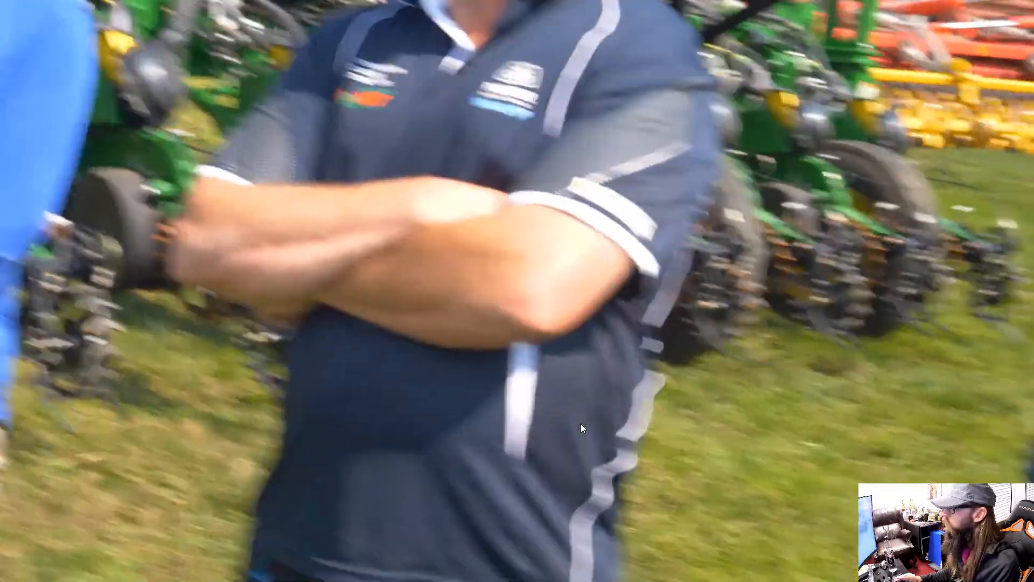
key(ctrl+grave)
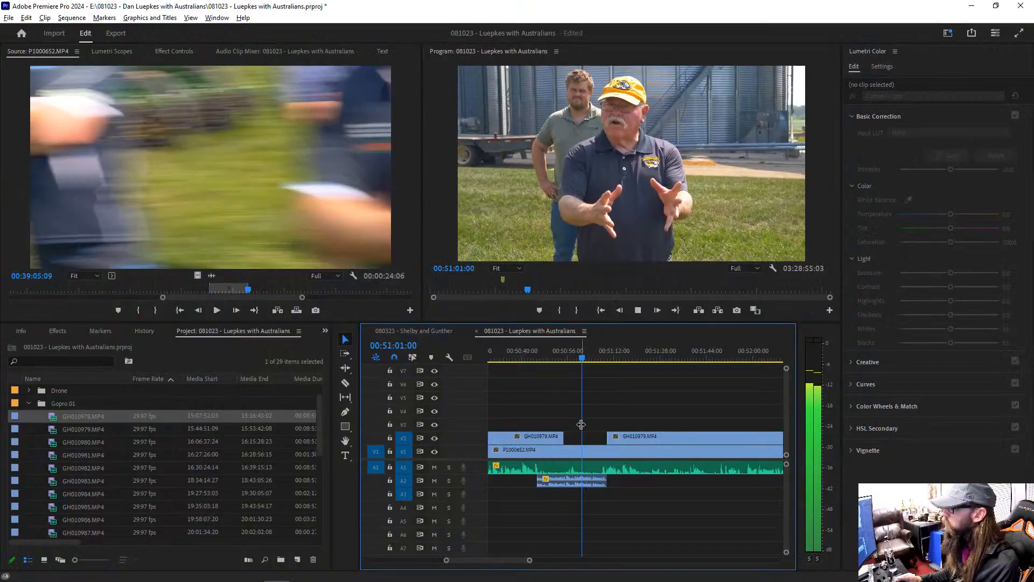
Step: Extend the start of the following V2 GoPro clip back to 00:50:57:26 and play from there
drag(581, 359, 572, 359)
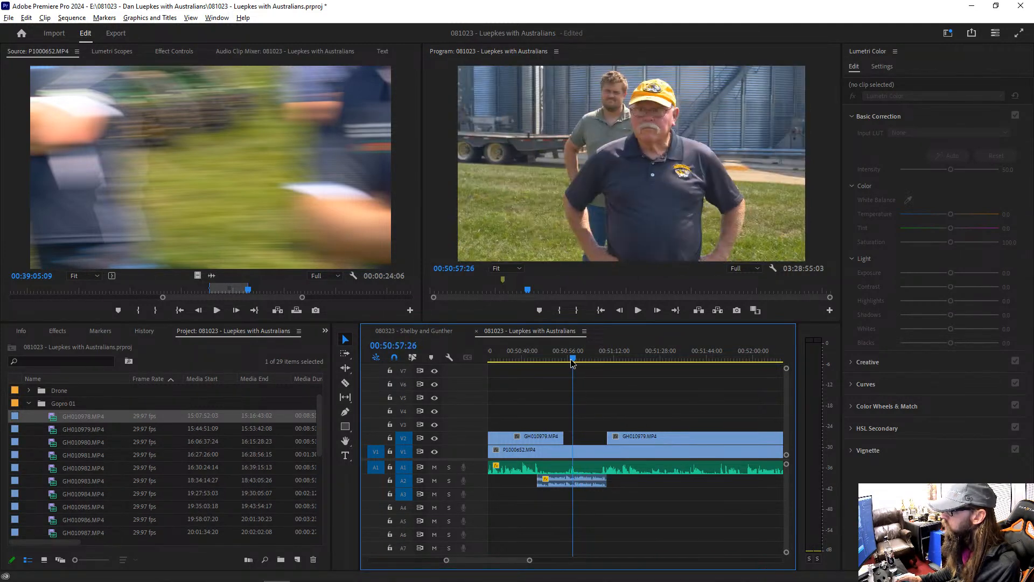
click(607, 436)
key(e)
key(space)
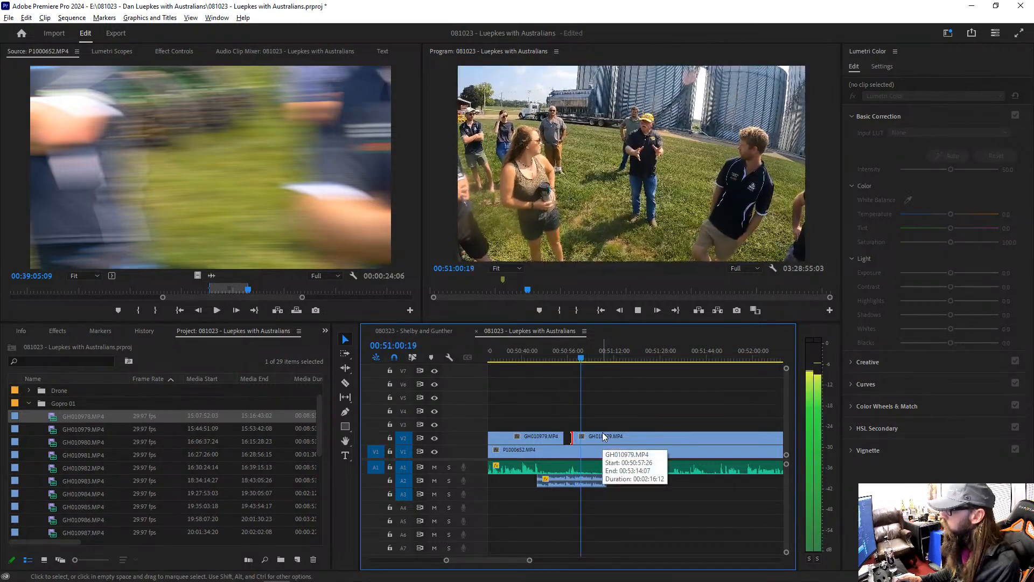
Step: Cut out the V2 GoPro section from about 00:51:02 to about 00:51:09 and watch the exposed camera shot full screen
key(c)
click(586, 437)
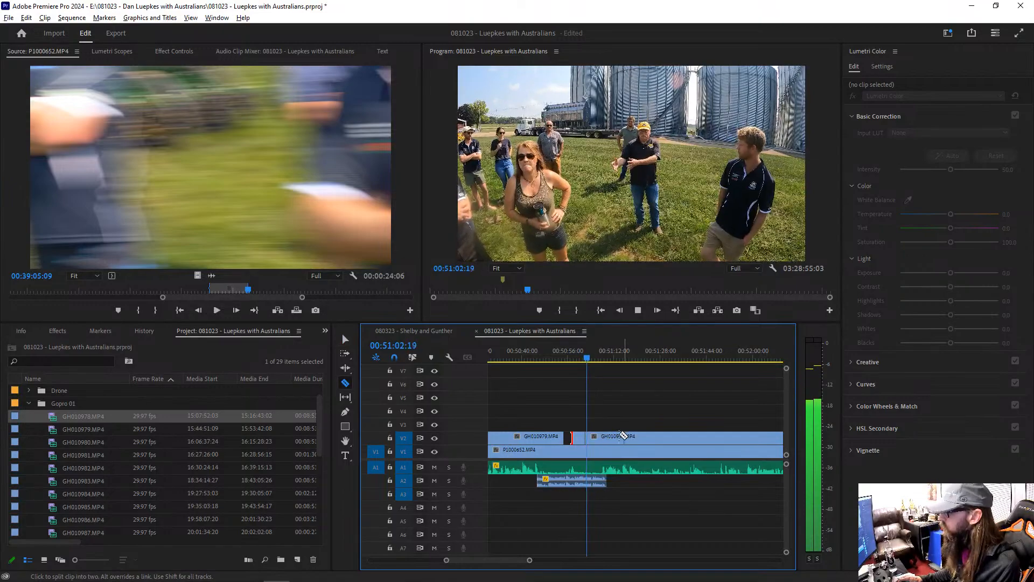
click(608, 439)
key(v)
click(592, 438)
key(Delete)
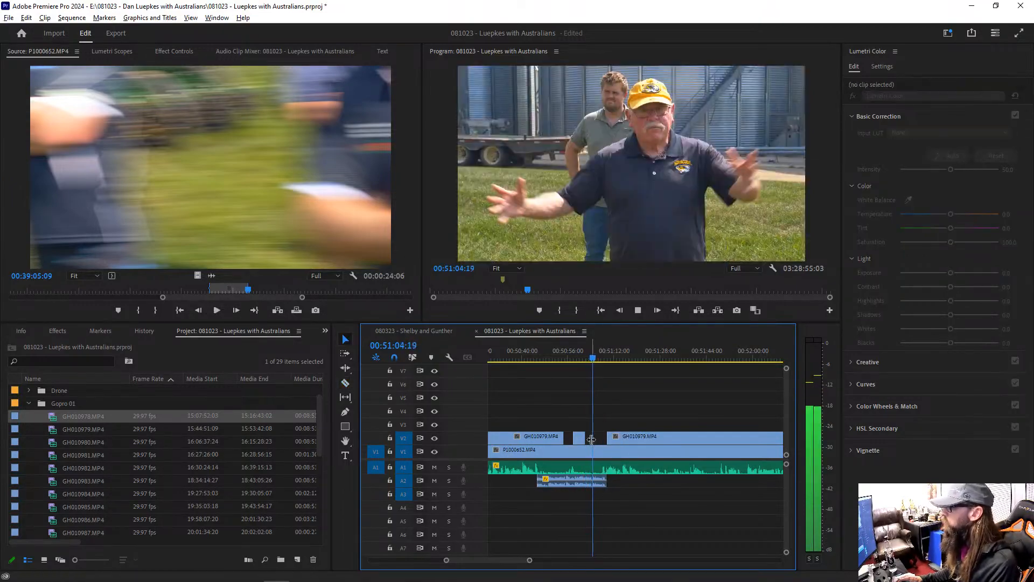
key(space)
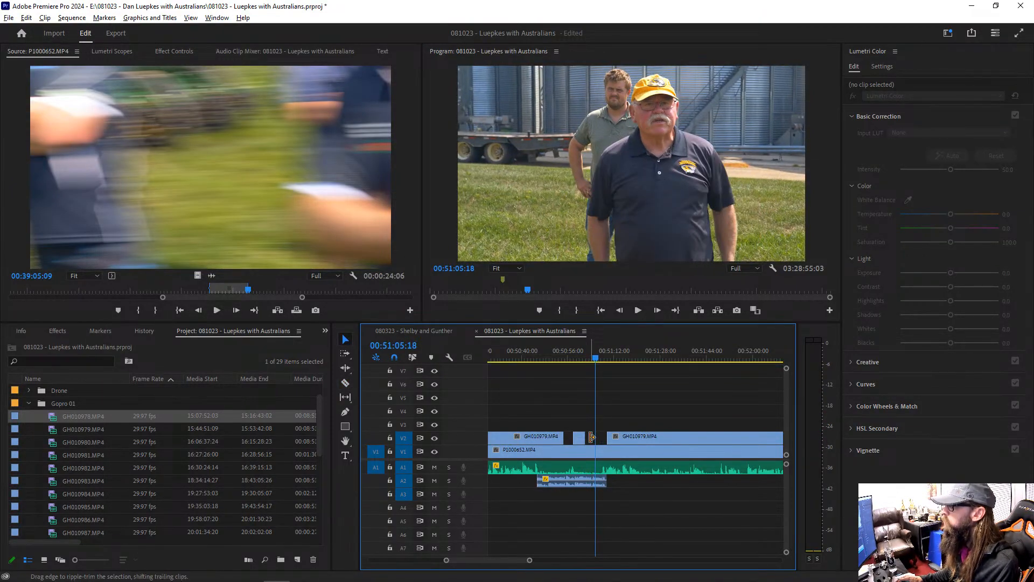
key(ctrl+grave)
key(space)
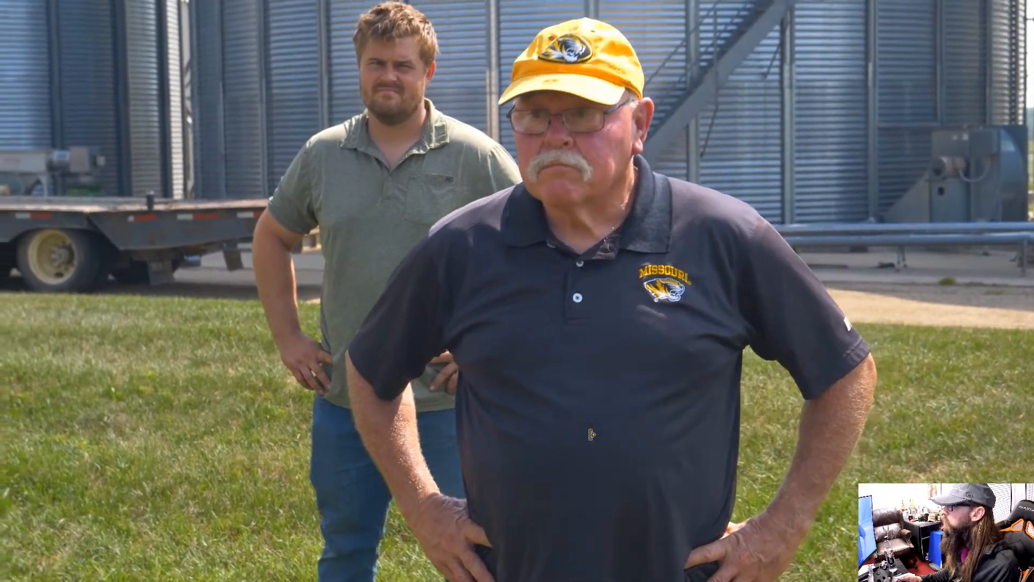
key(ctrl+grave)
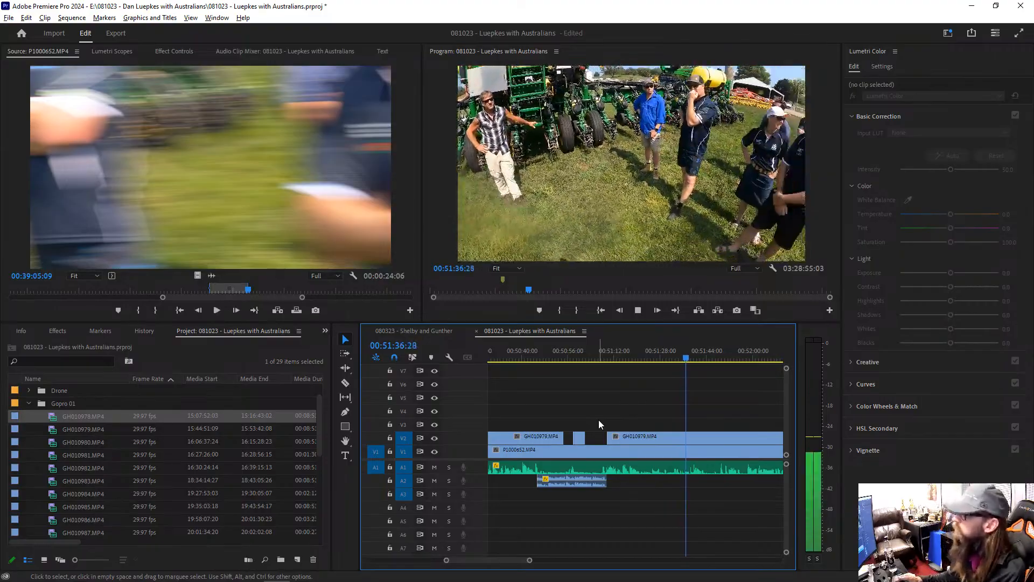
Step: Review the V2 GoPro section up to 00:51:45:18 and examine the surrounding clips on the timeline
key(minus)
key(minus)
key(minus)
key(minus)
key(minus)
key(minus)
key(minus)
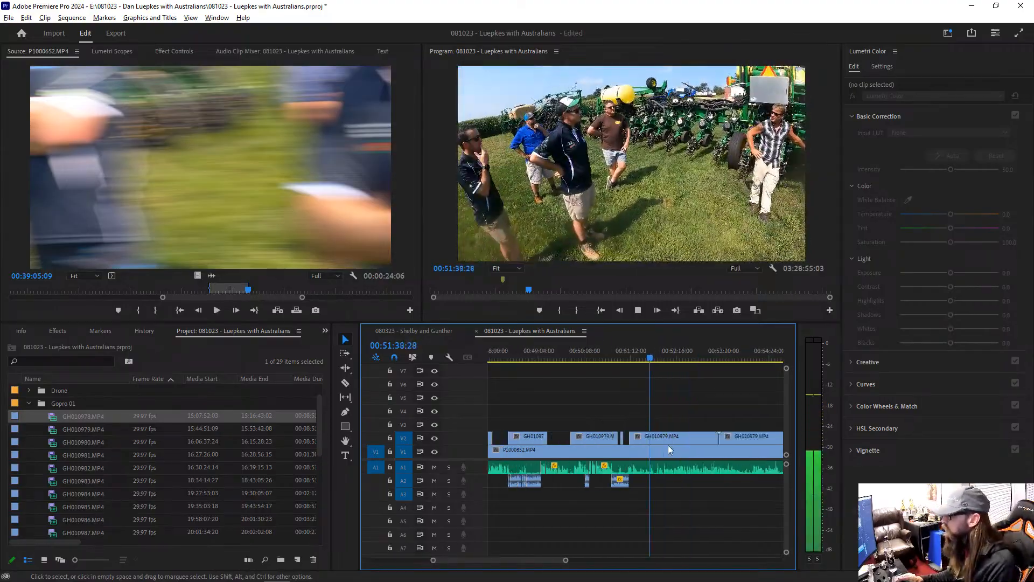
key(equal)
key(equal)
key(equal)
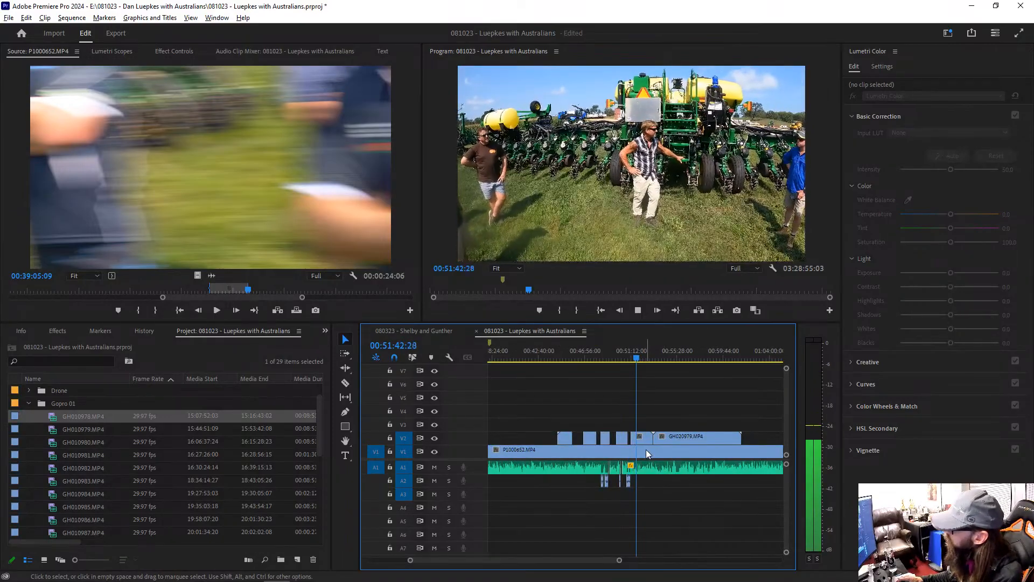
key(equal)
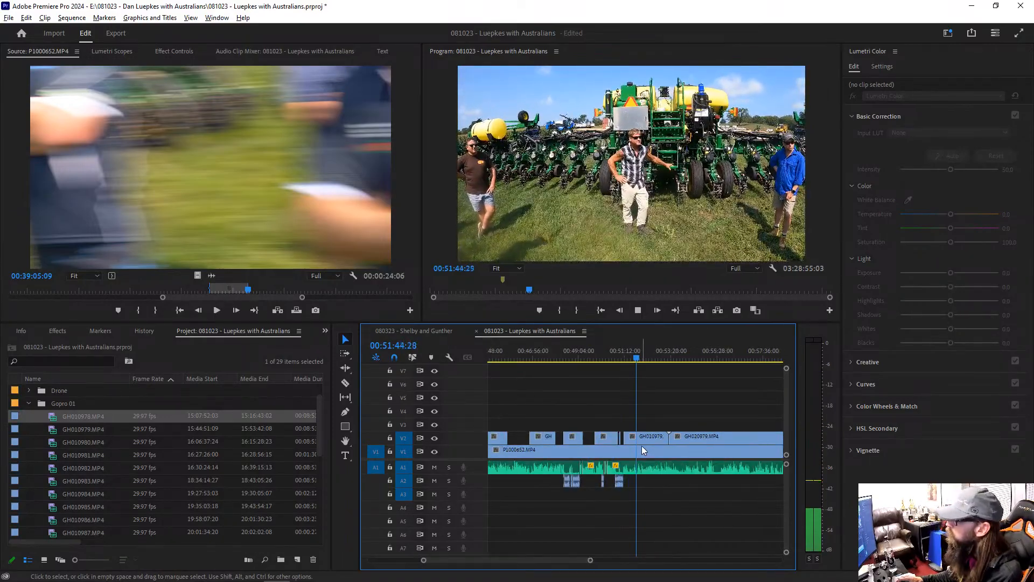
key(equal)
key(equal)
key(equal)
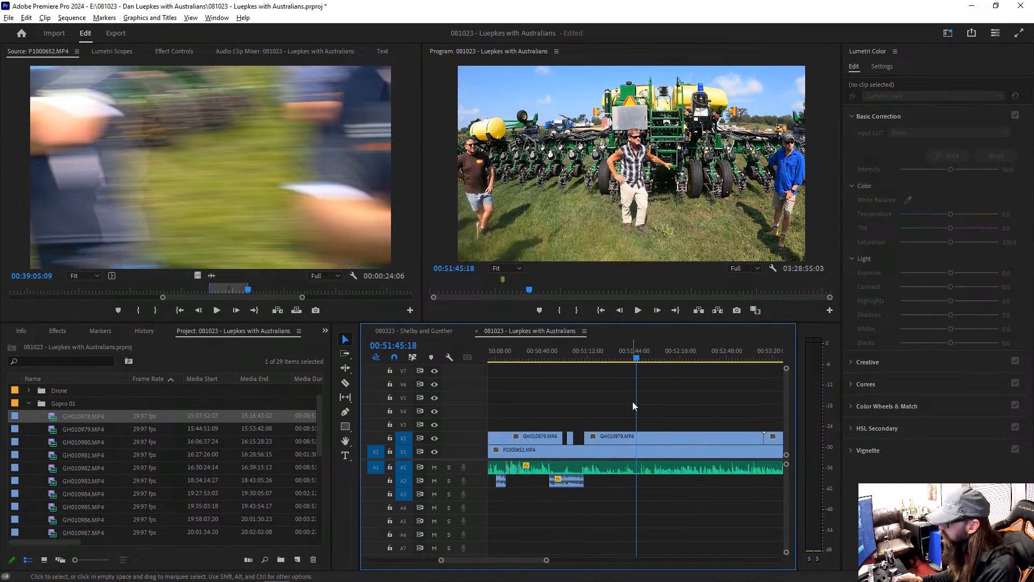
Step: Mark P1000652.MP4 from 00:39:16:17 to 00:39:32:04 and place only its audio on A2 at 00:51:20:24
drag(635, 354, 568, 358)
double_click(590, 441)
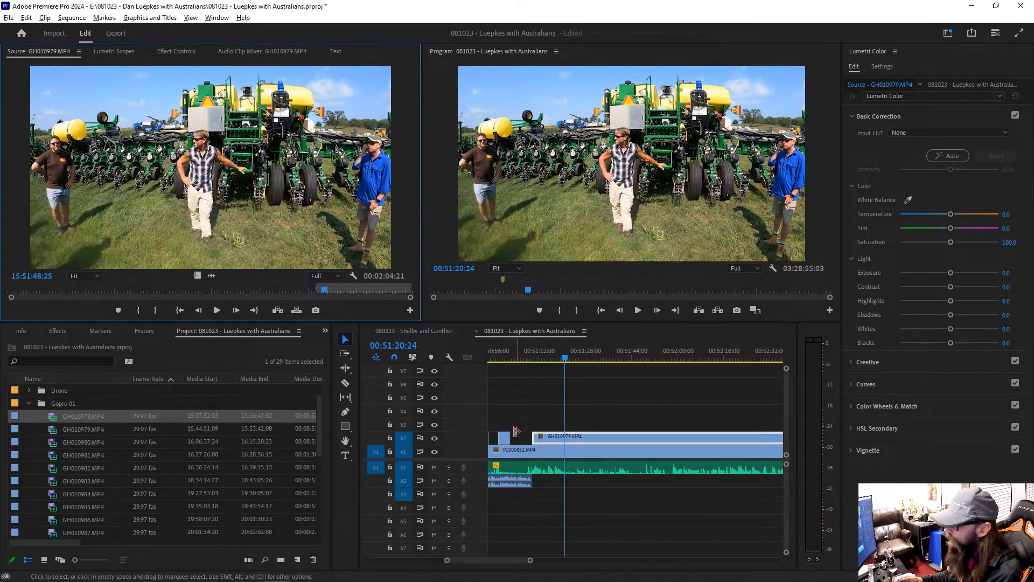
double_click(574, 452)
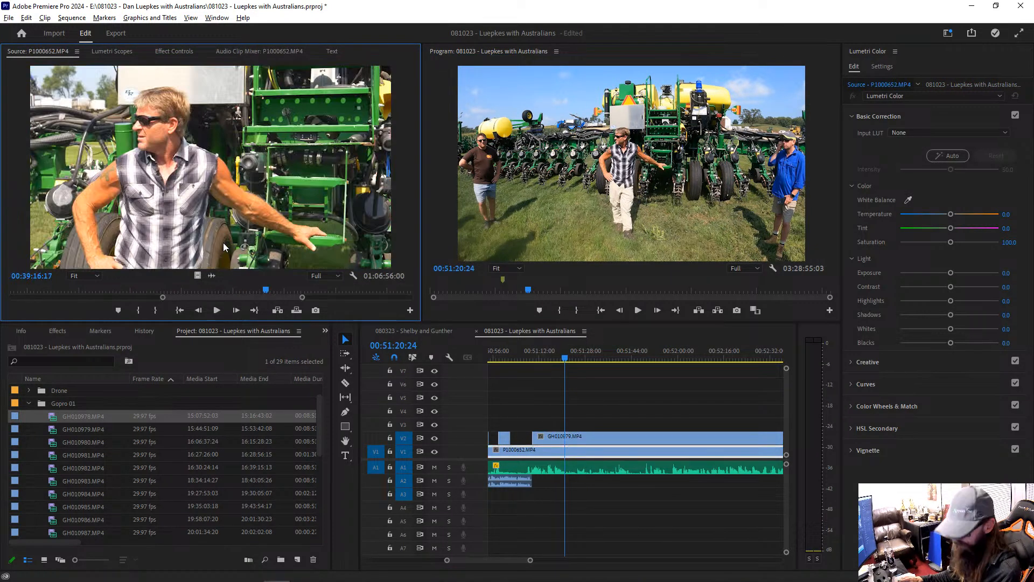
key(i)
drag(266, 290, 292, 290)
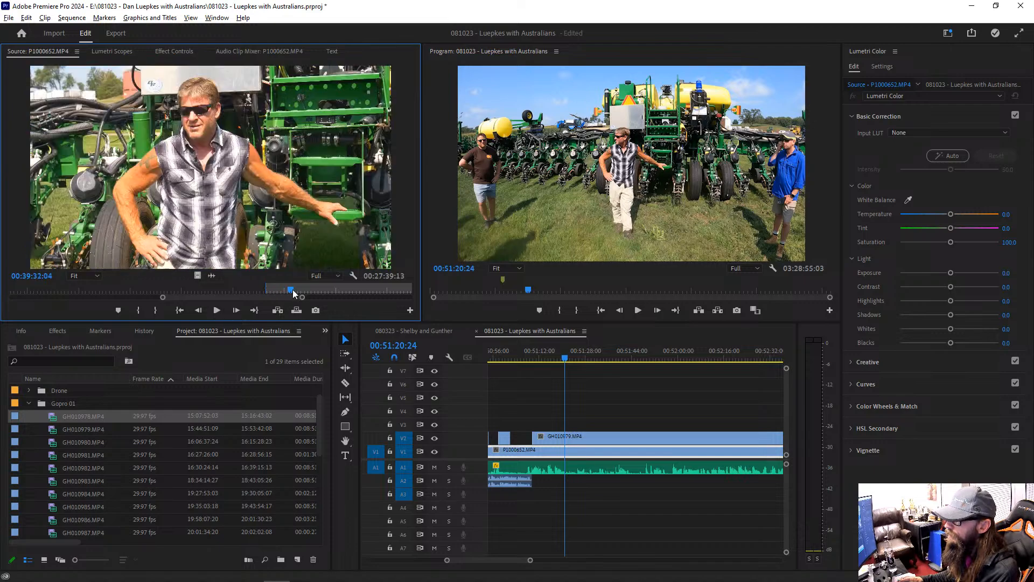
key(o)
drag(524, 458, 565, 480)
key(space)
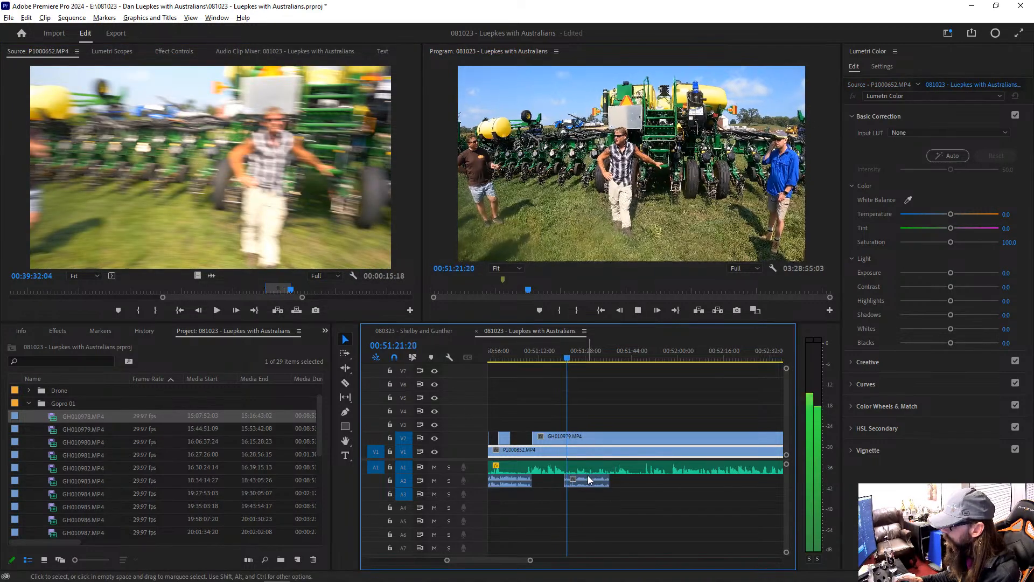
Step: Raise the new A2 camera audio's gain by 8 dB and extend its end to 00:51:40:26
click(587, 496)
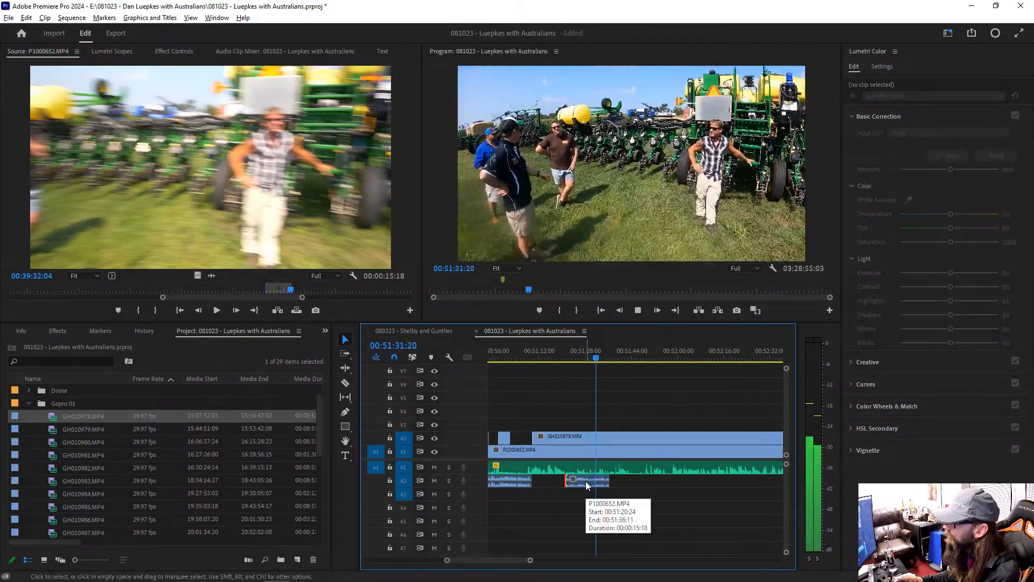
key(space)
click(586, 481)
text(g)
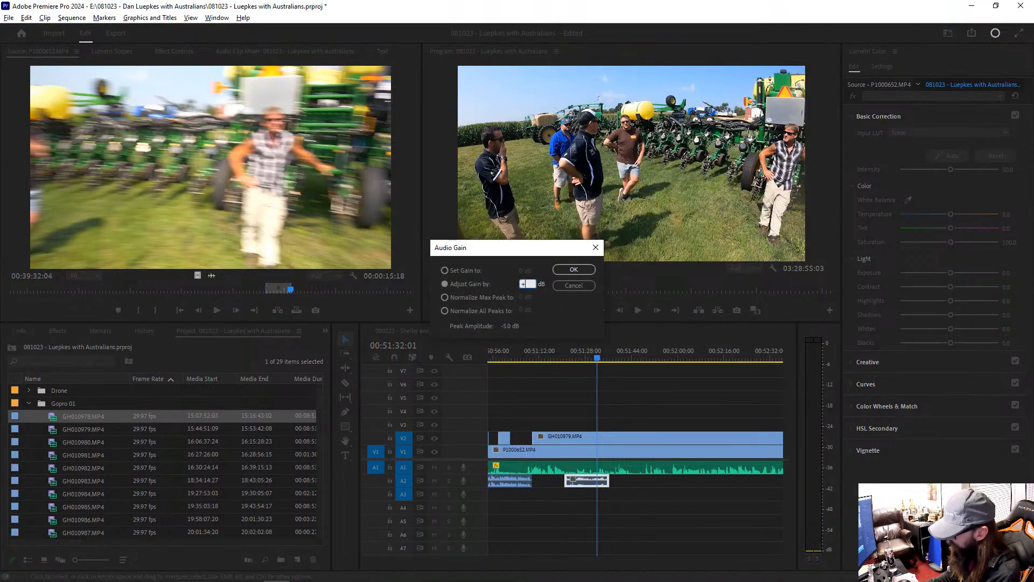
text(+8)
key(Return)
key(space)
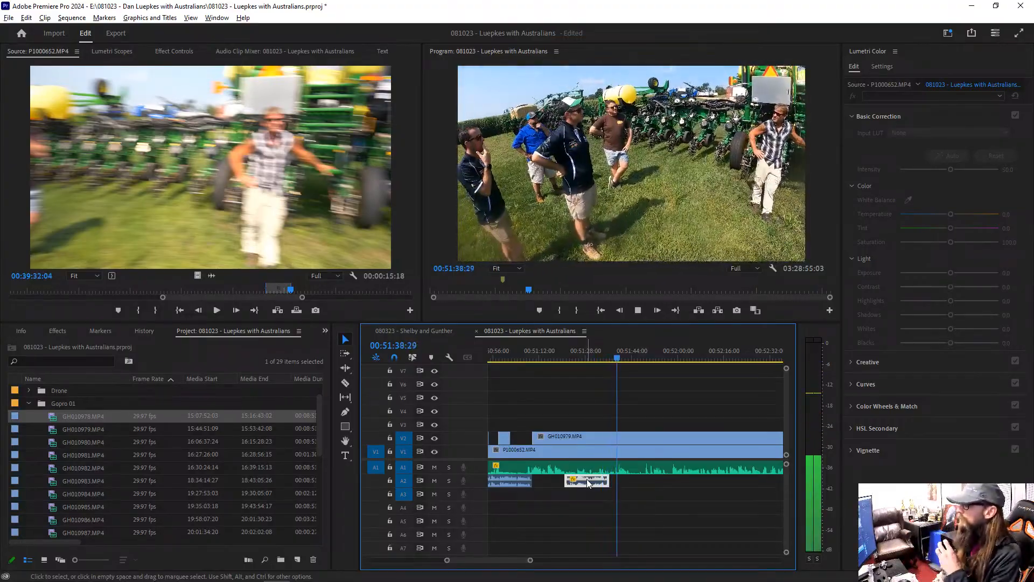
key(space)
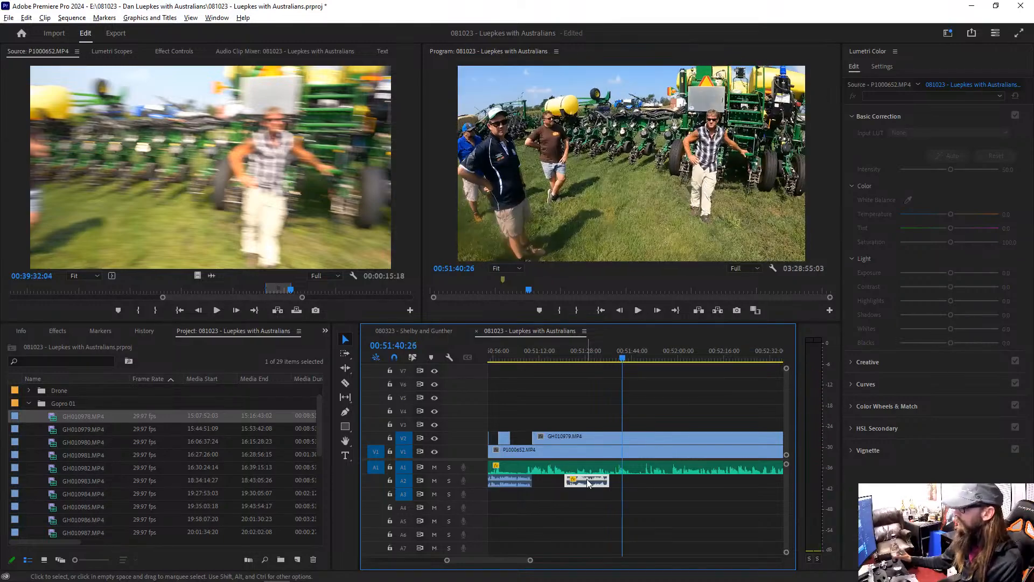
drag(609, 480, 622, 480)
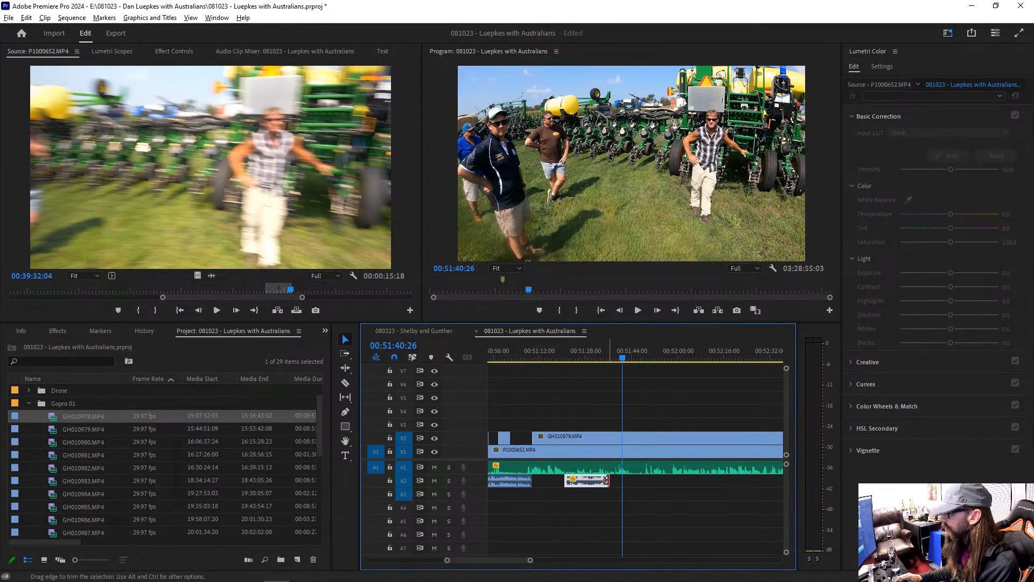
key(space)
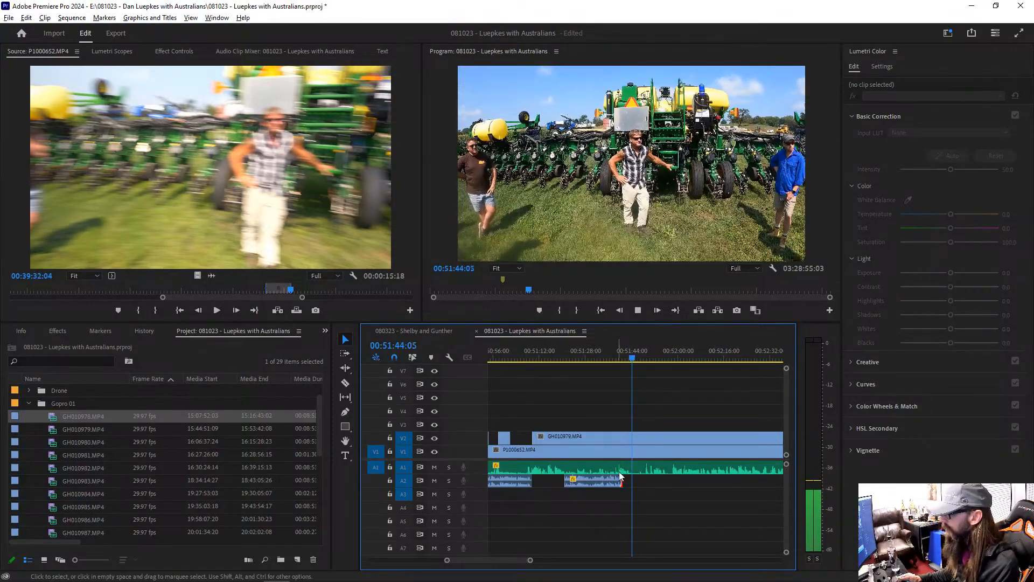
Step: Isolate the A1 recorder audio from about 00:51:39 to 00:51:44:22 and adjust the gain of that piece
key(space)
key(c)
click(638, 470)
key(v)
click(625, 468)
key(g)
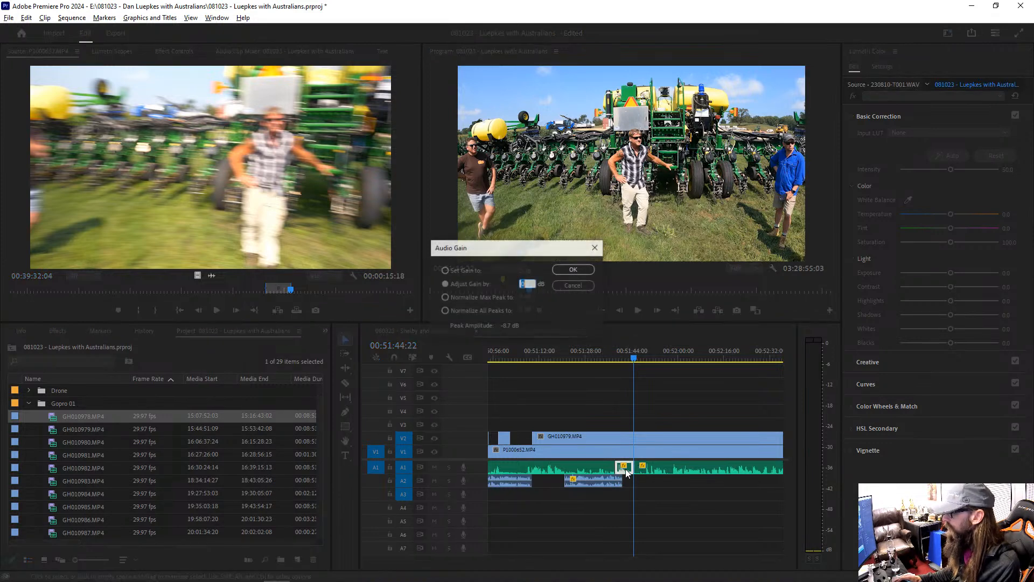
key(Return)
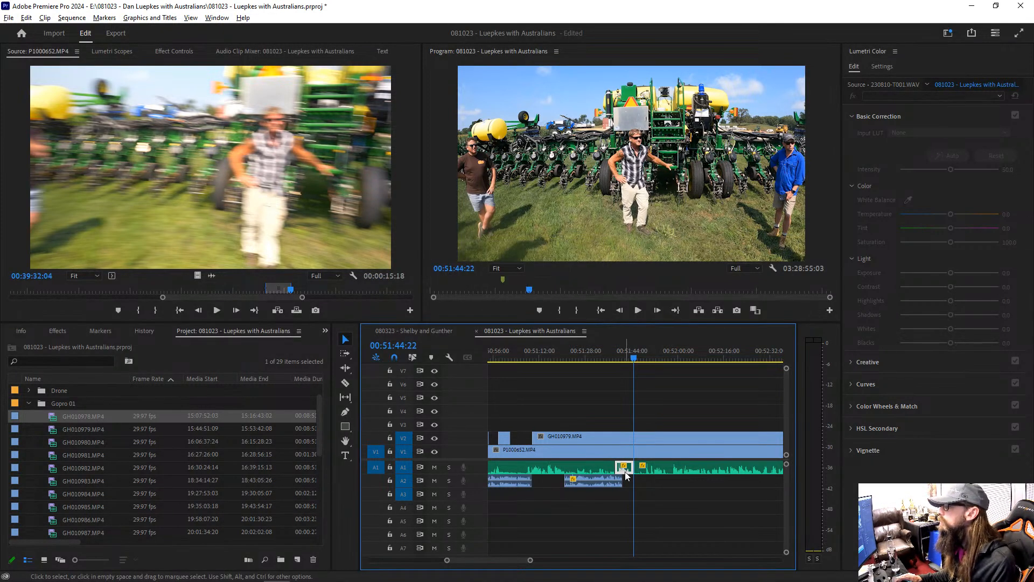
Step: Mark P1000652.MP4 from the frame matching 00:51:44:22 to 00:39:46:25 and place only its audio on A2 at 00:51:44:22
click(655, 469)
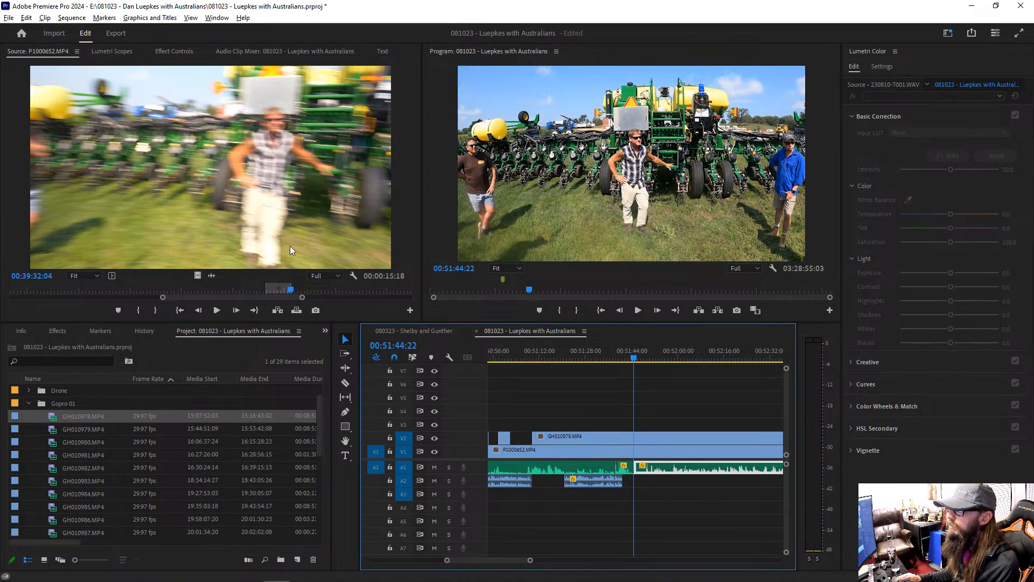
key(f)
click(639, 454)
key(f)
key(space)
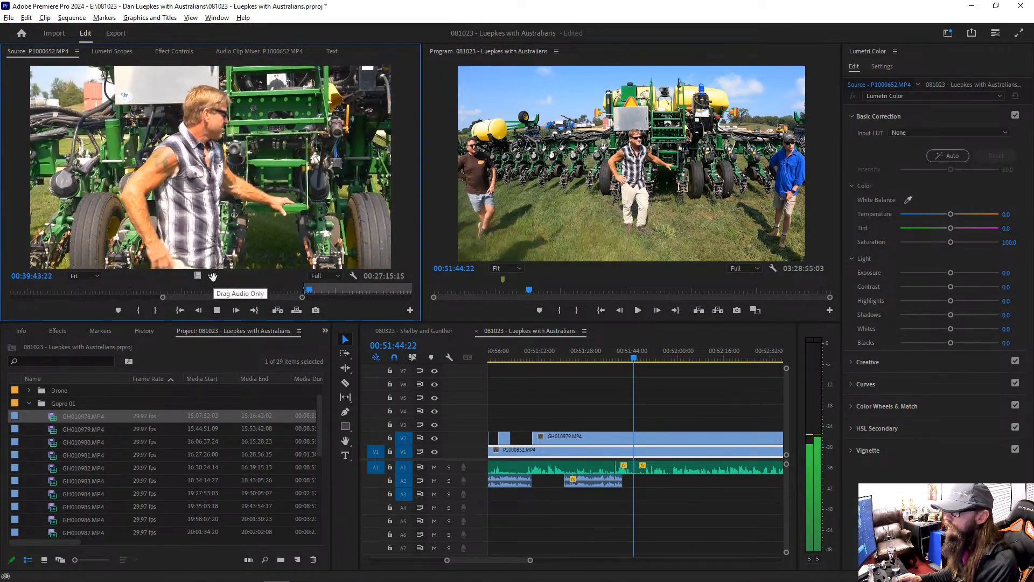
key(space)
key(o)
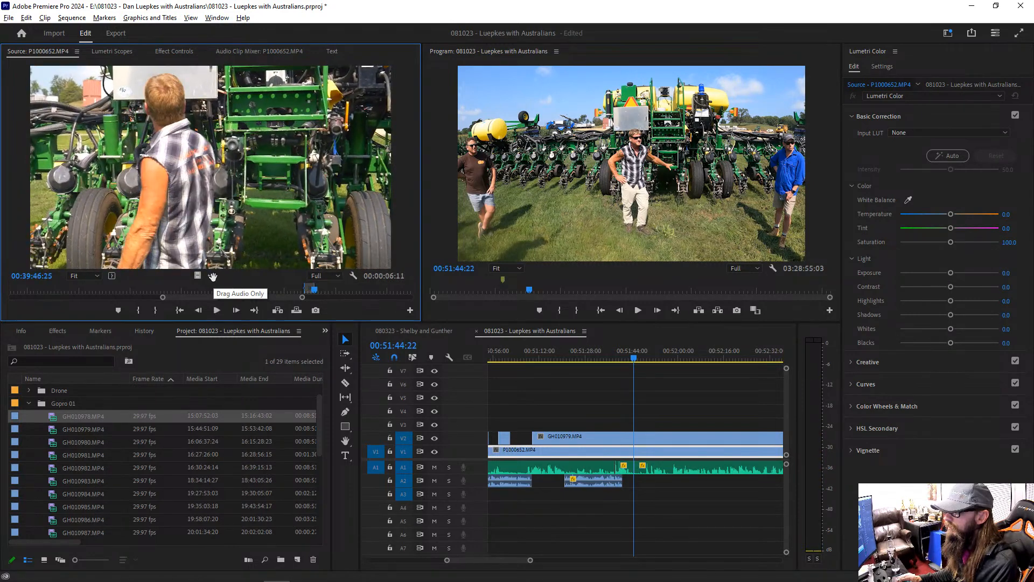
drag(212, 276, 644, 488)
Step: Raise the gain of the A2 camera audio at 00:51:44:22 by 10 dB and play it to 00:51:47:26
key(g)
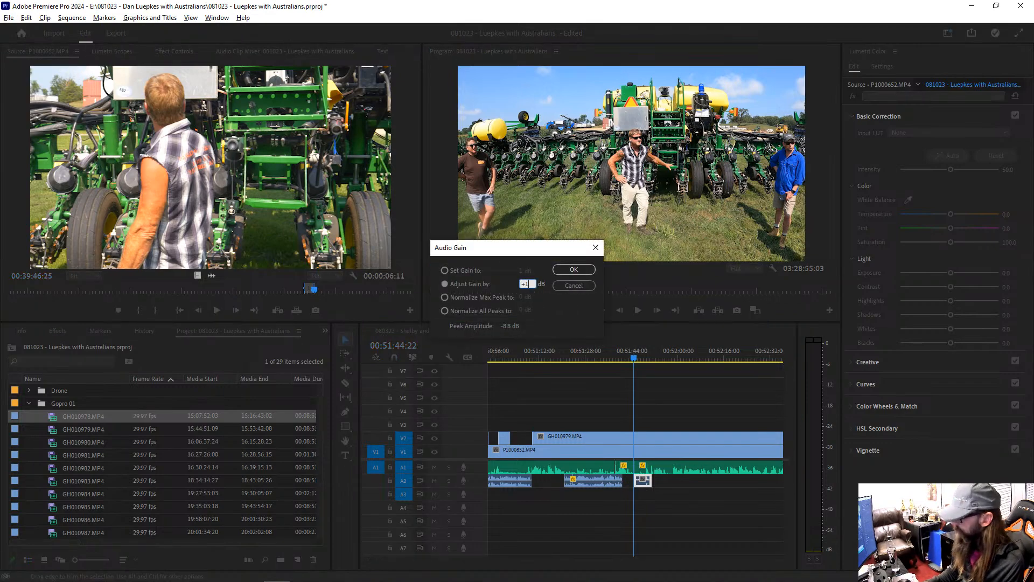
key(Return)
key(space)
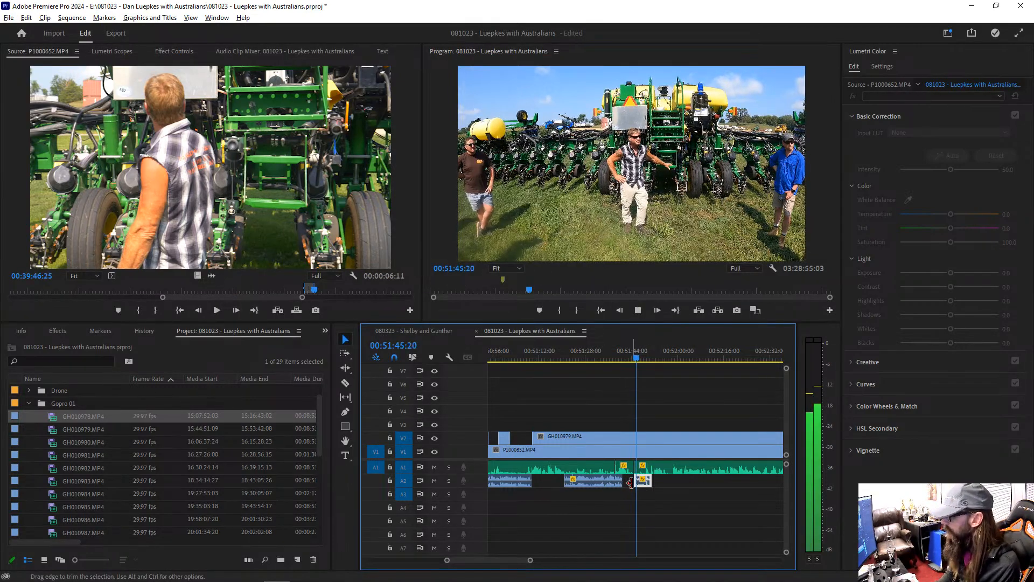
key(=)
key(=)
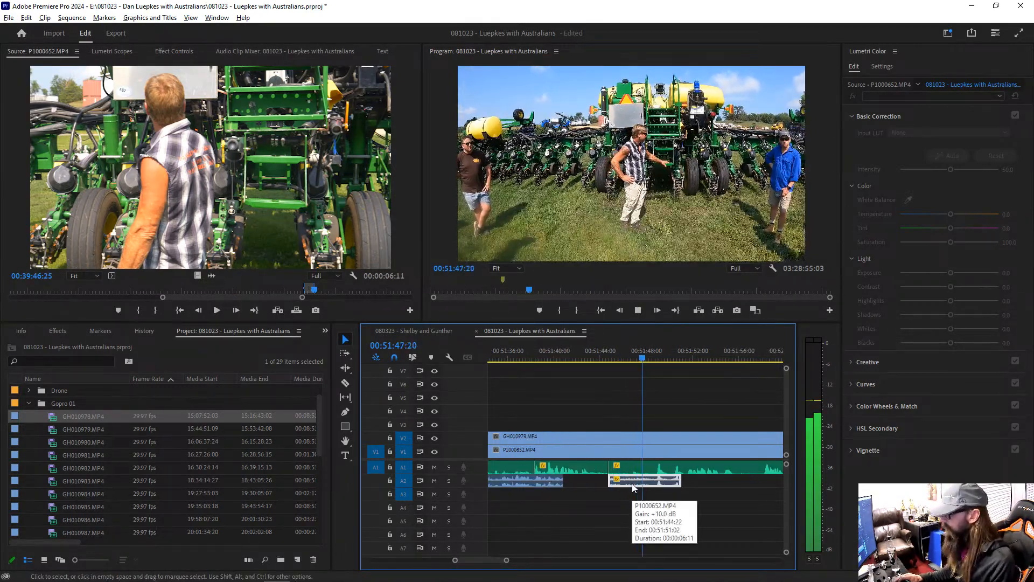
key(space)
Step: Enlarge track A2, split its newest clip at about 00:51:49, and raise the gain of the first part
drag(397, 487, 527, 528)
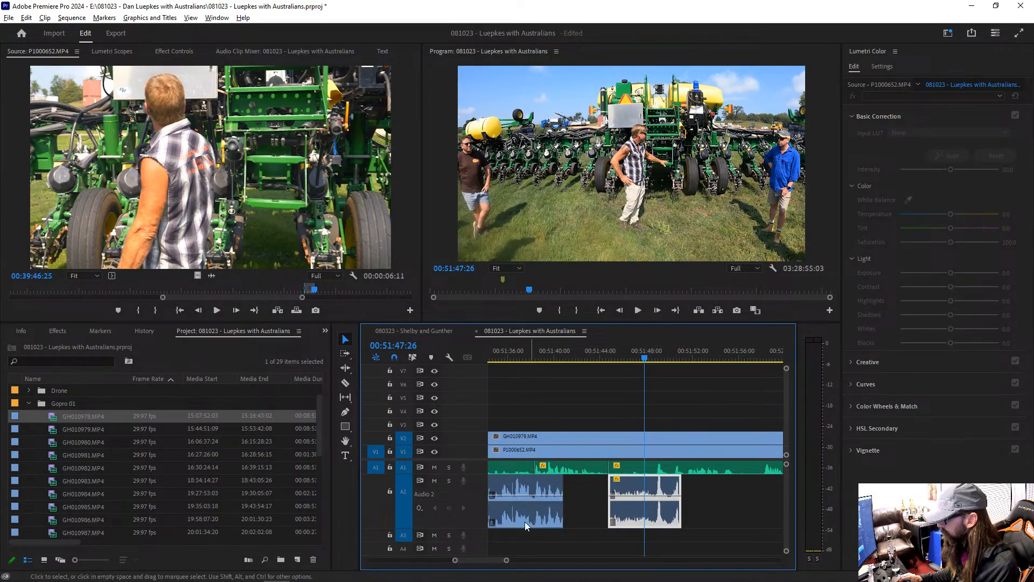
key(c)
click(655, 501)
text(vg+)
text(1)
key(Return)
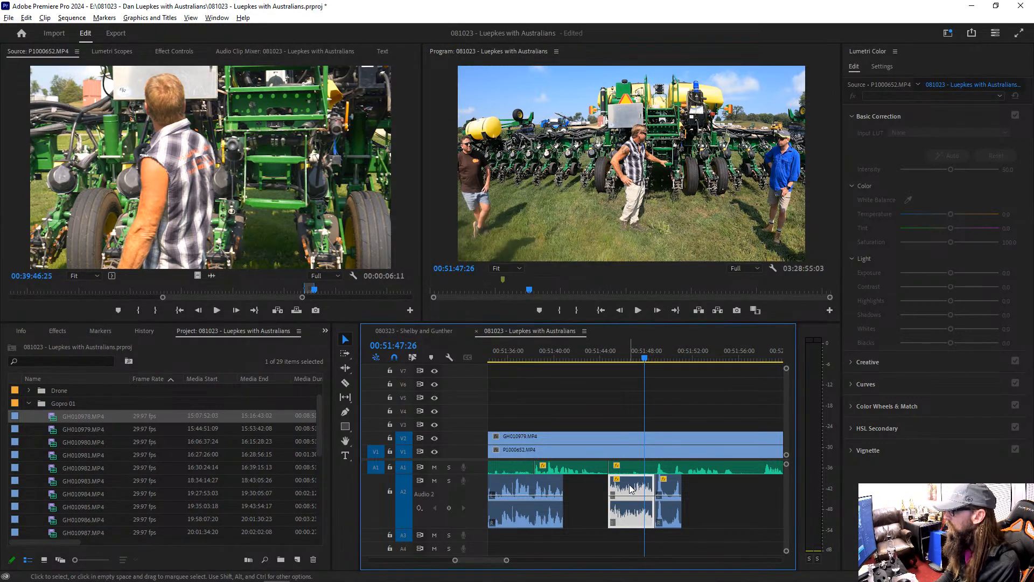
Step: Raise the gain of the first A2 part by another 5 dB and play it from 00:51:44:22
text(g+5)
key(Return)
key(Up)
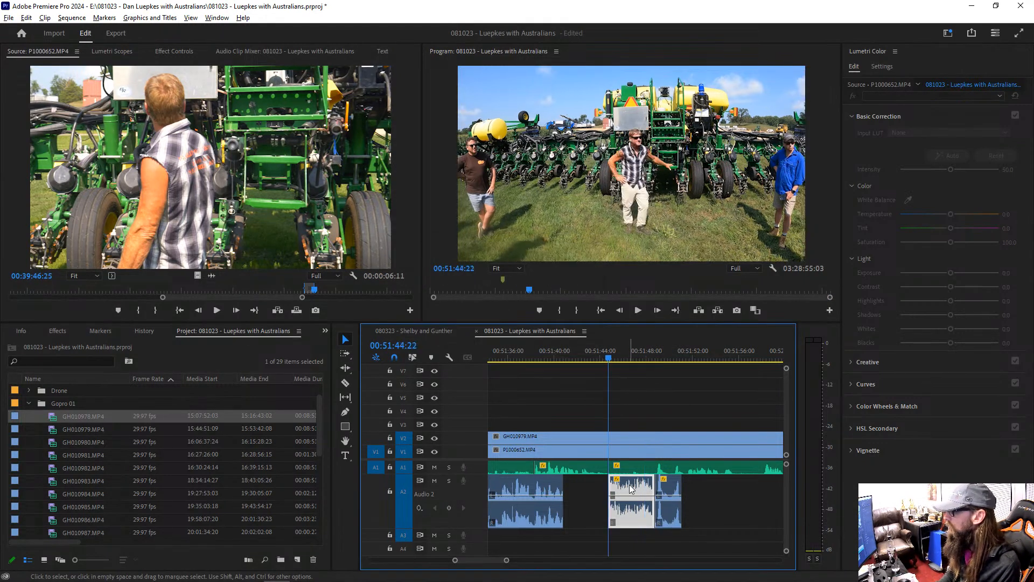
key(space)
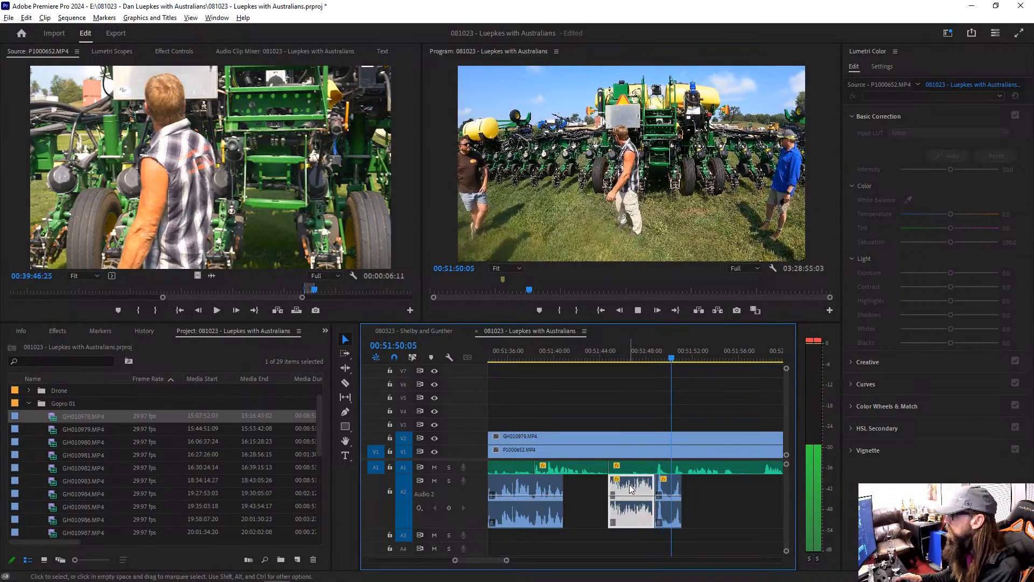
Step: Cut out the short A2 audio section from about 00:51:49 to just before 00:51:50
key(space)
key(c)
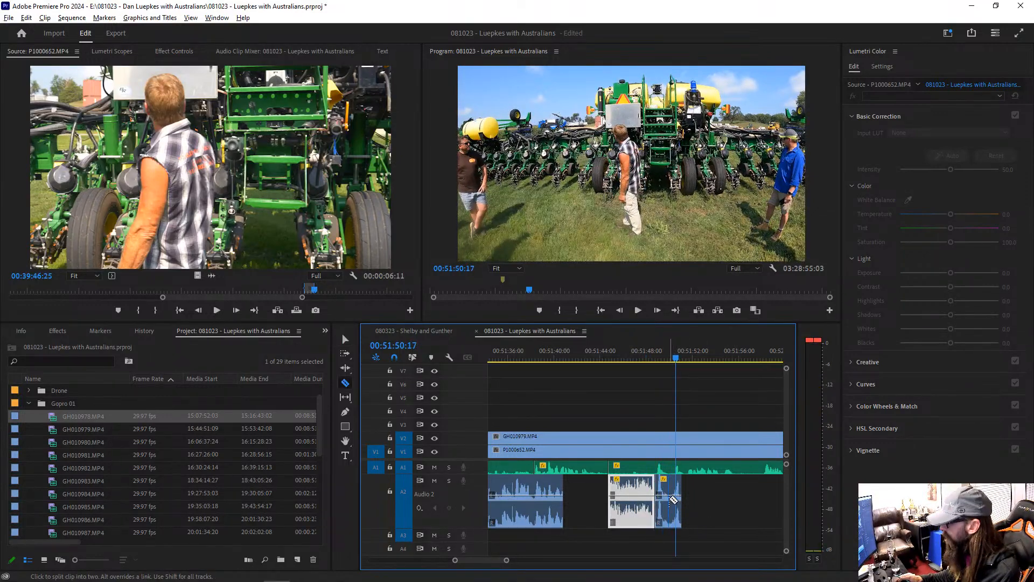
click(664, 496)
key(v)
click(661, 489)
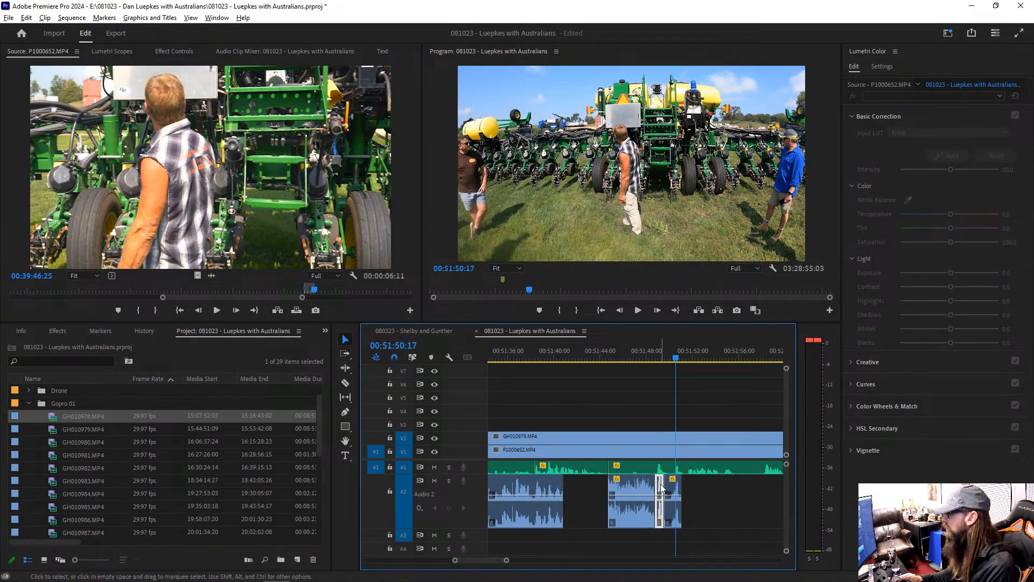
key(Delete)
Step: Split the GH010979.MP4 overlay on V2 at about 00:52:00 and delete the section up to about 00:52:33
key(space)
key(minus)
key(minus)
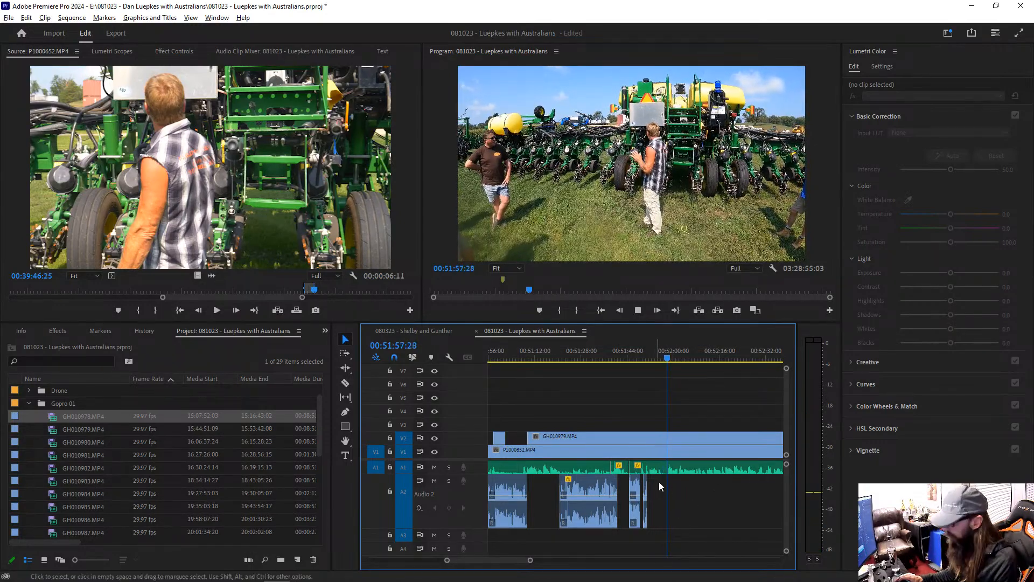
key(c)
click(673, 437)
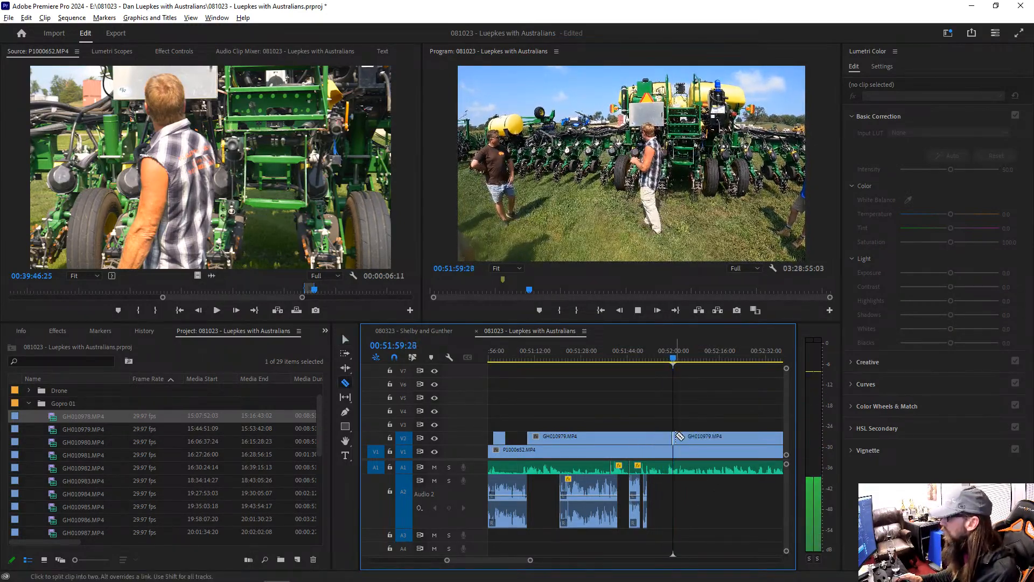
key(v)
click(722, 437)
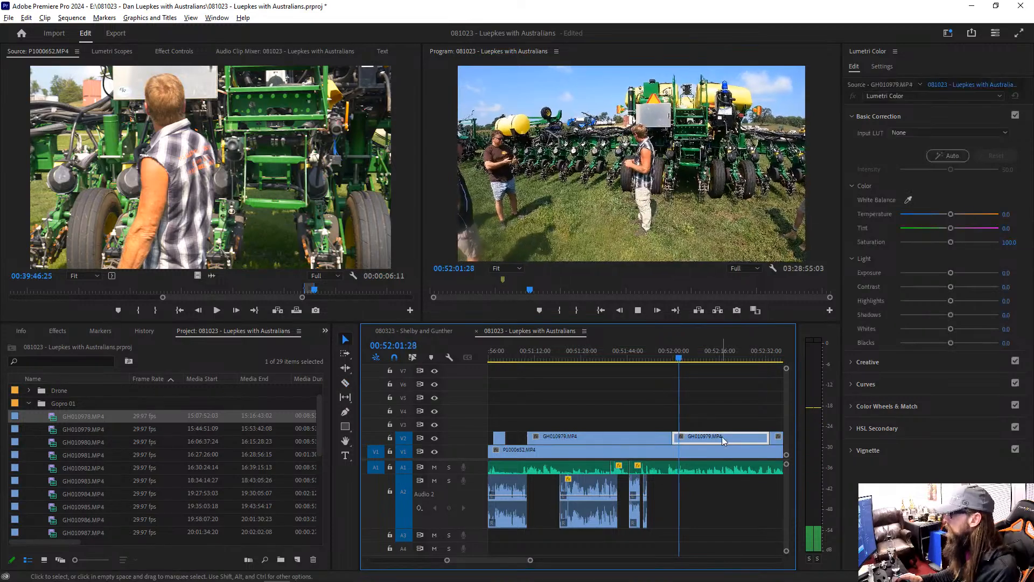
key(Delete)
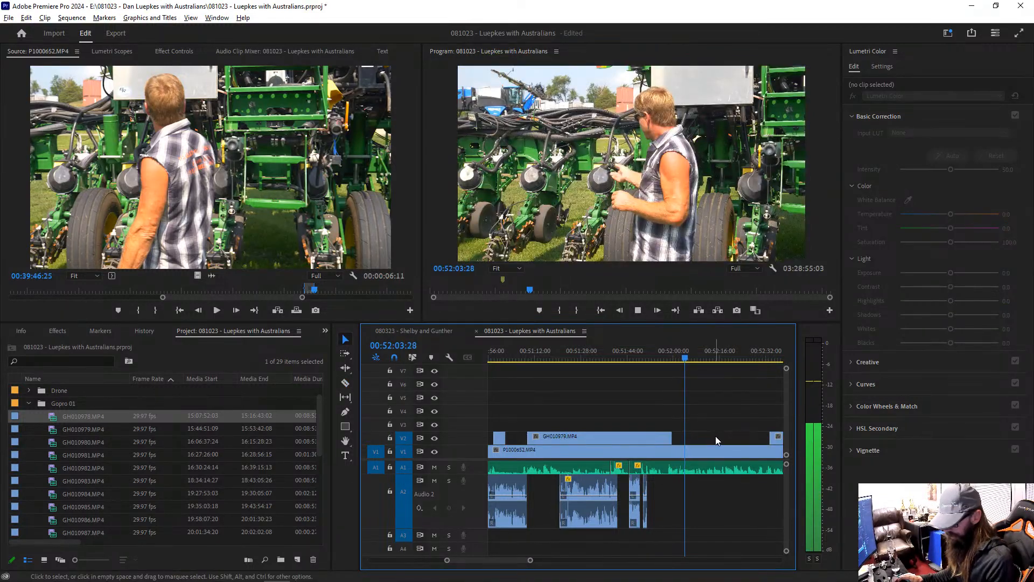
Step: Shrink audio track A2 back to its minimum height
key(minus)
key(minus)
key(minus)
key(minus)
key(minus)
key(minus)
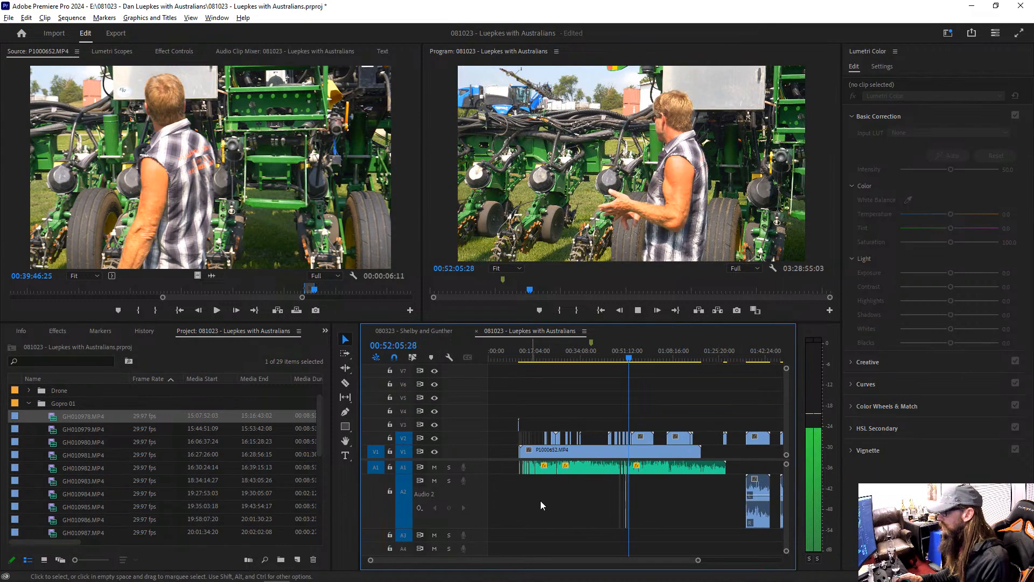
drag(404, 528, 406, 452)
key(minus)
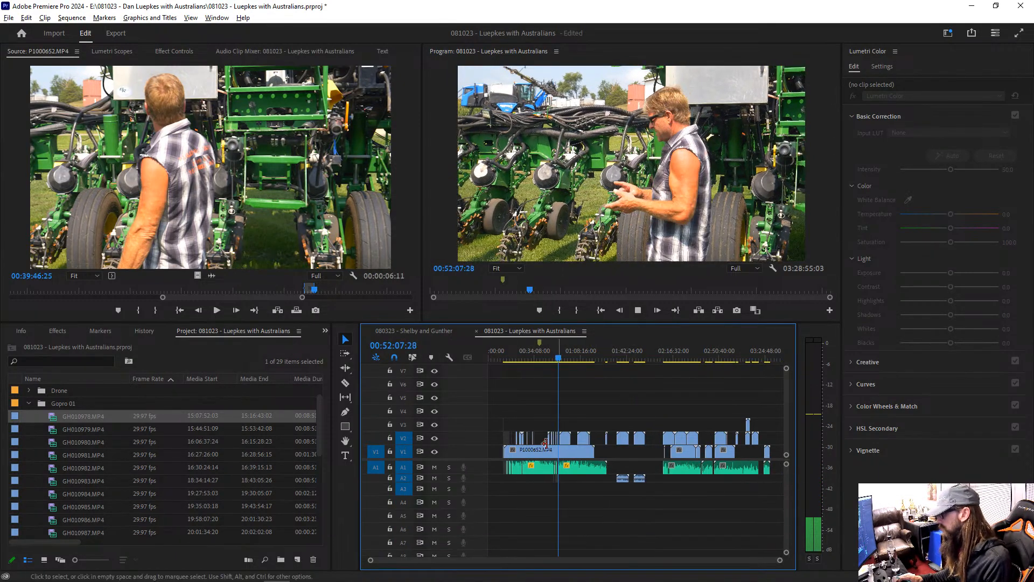
Step: Cut the GoPro overlays out of V2 between about 00:52:48 and 00:53:48, splitting GH010979.MP4 and GH020979.MP4 at those points
key(equal)
key(equal)
key(equal)
key(equal)
key(equal)
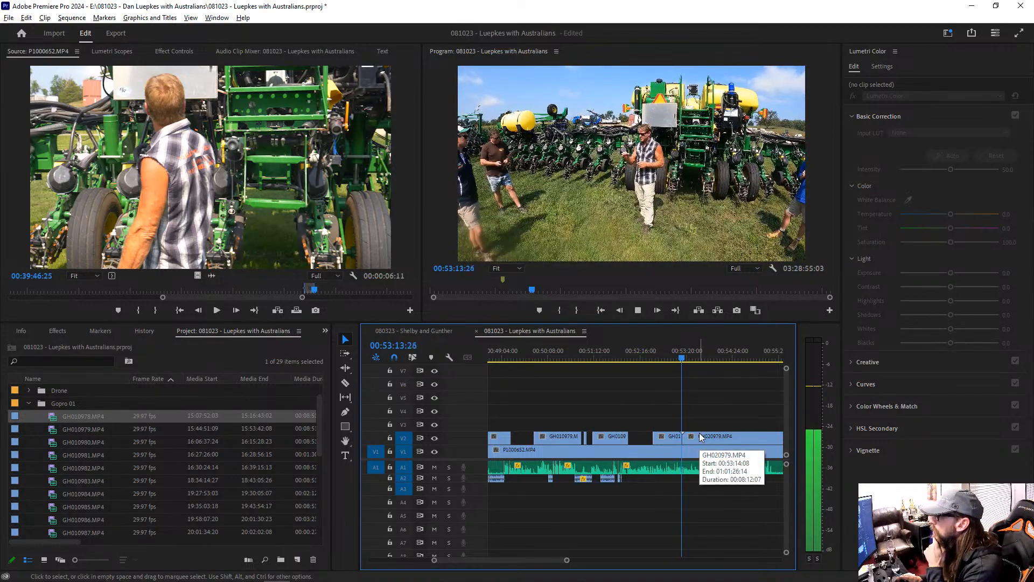
key(equal)
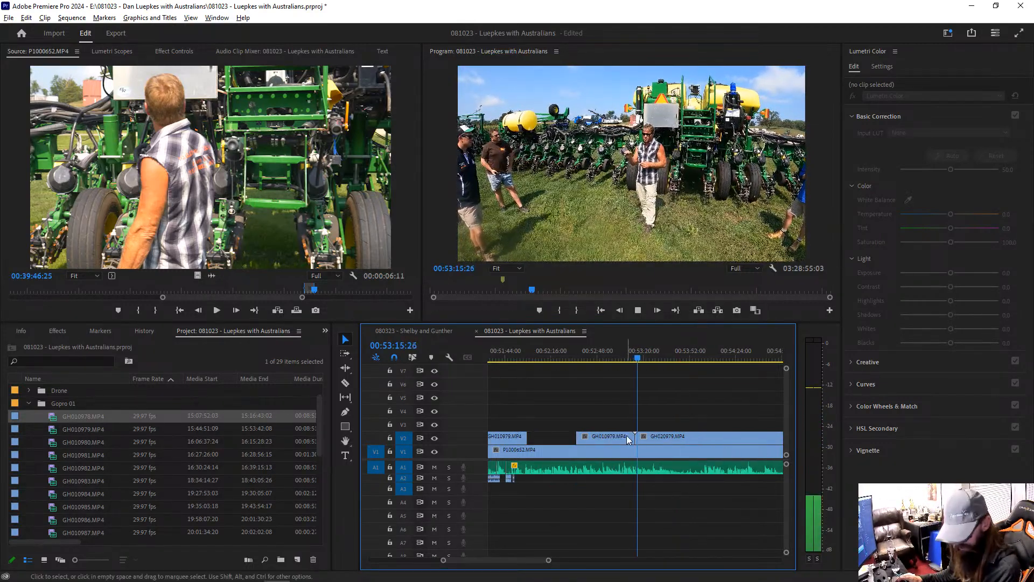
key(c)
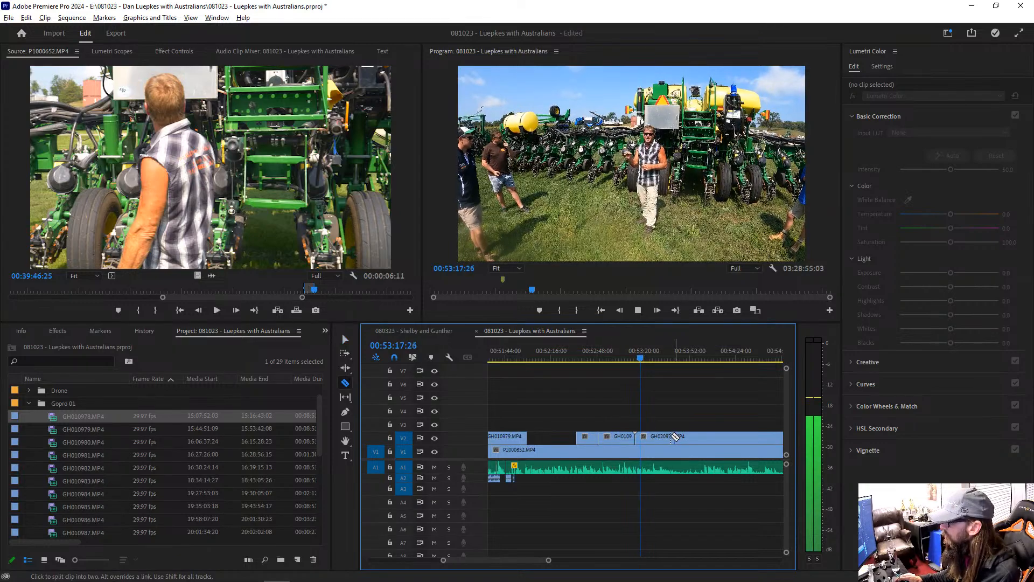
click(684, 437)
key(v)
click(674, 437)
key(Delete)
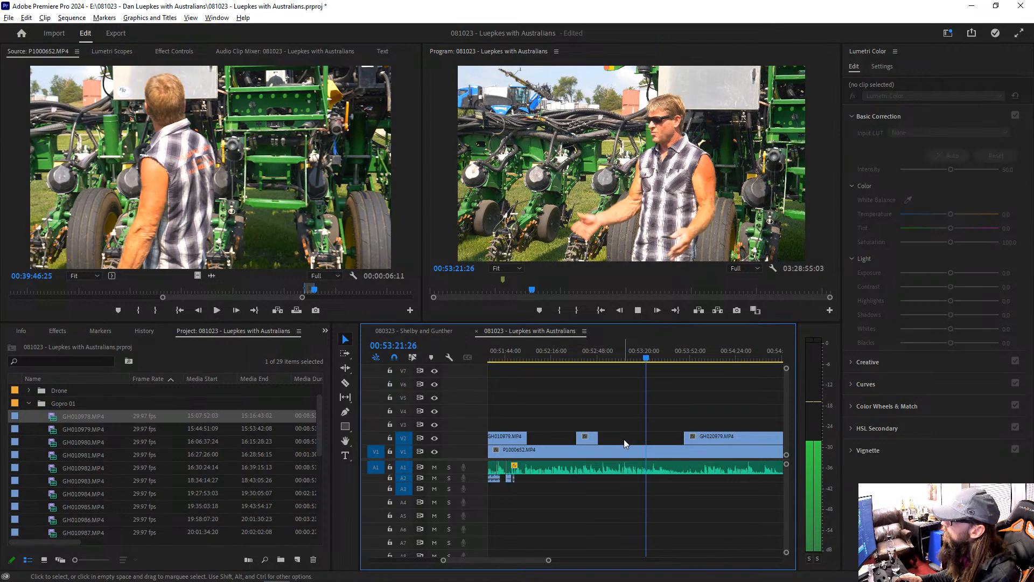
Step: Split the GH020979.MP4 overlay on V2 at about 00:54:08 and 00:55:49, and delete the section between the cuts
key(minus)
key(minus)
key(minus)
key(equal)
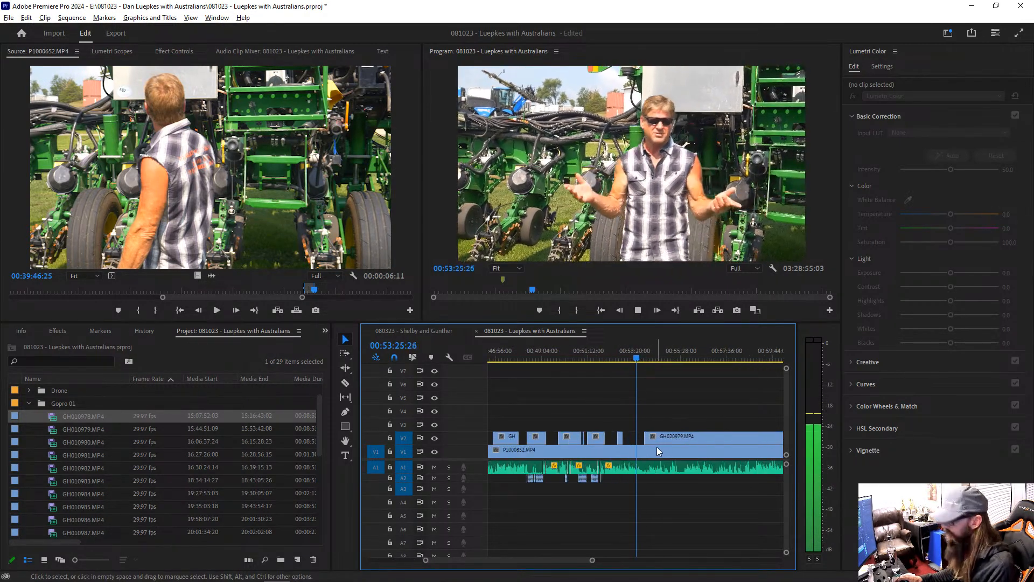
key(c)
click(652, 436)
click(690, 437)
key(v)
click(681, 436)
key(Delete)
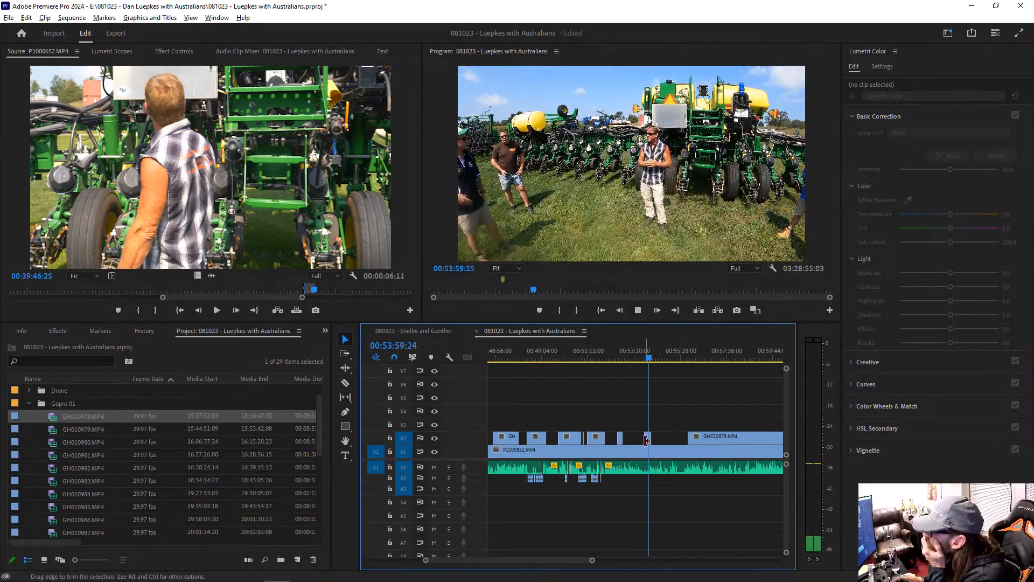
Step: Play the sequence from 00:53:33:17 to about 00:53:42 and listen for quiet speech on A1
key(space)
key(=)
key(=)
key(=)
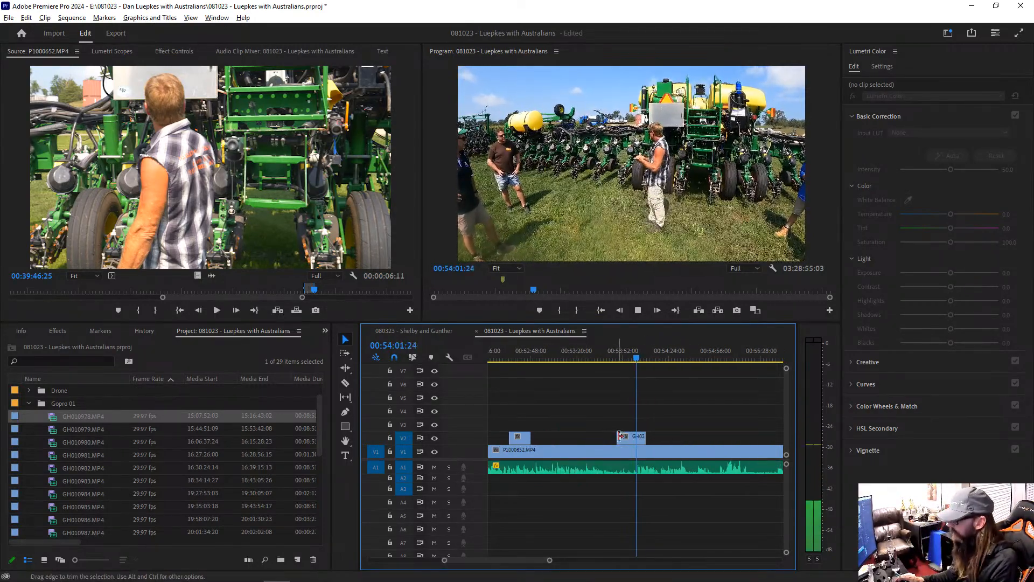
click(597, 357)
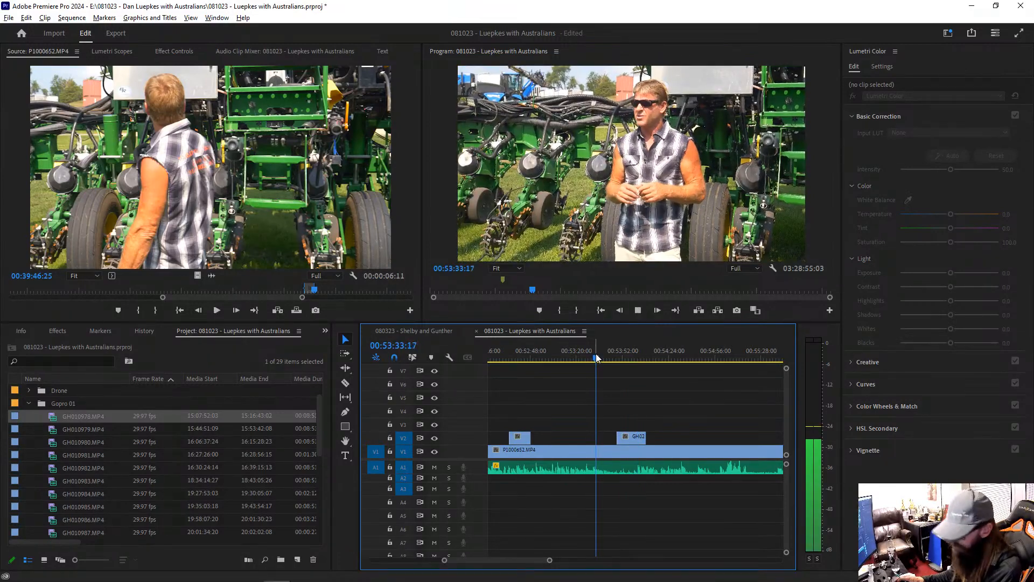
click(606, 455)
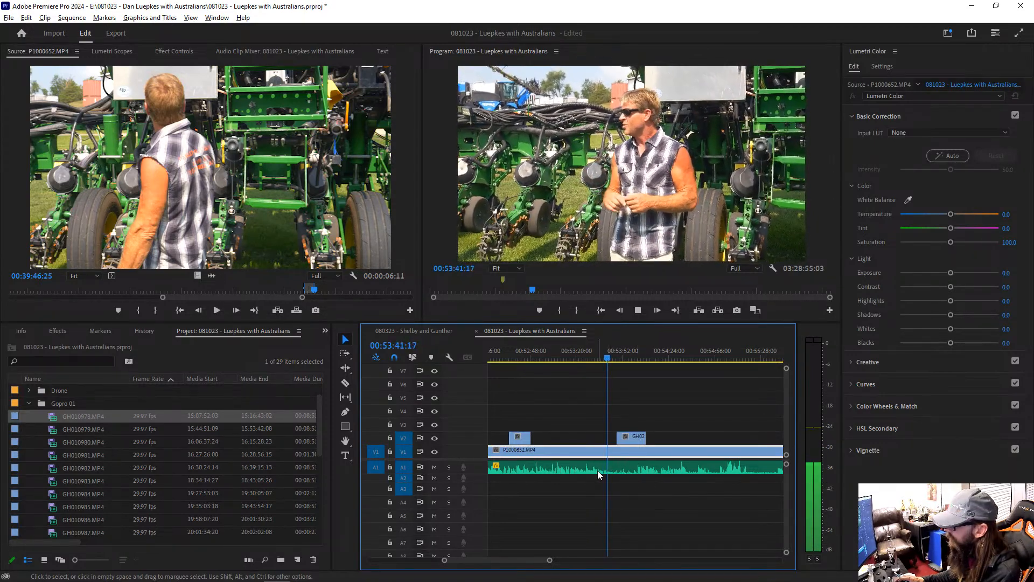
key(space)
Step: Isolate the A1 audio from about 00:53:29 to 00:53:42:13, raise its gain by 5 dB, and play on from the cut
key(c)
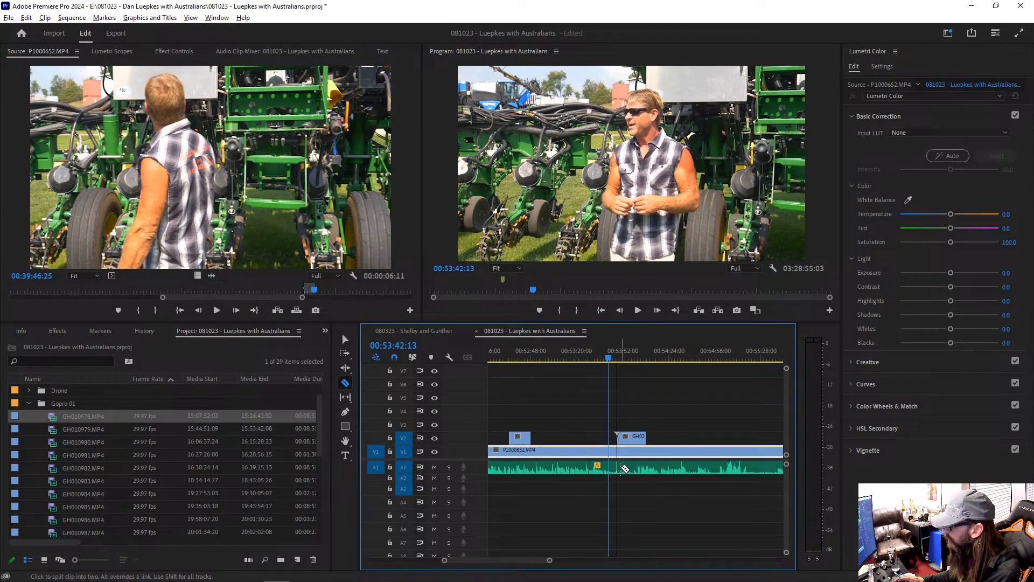
click(612, 470)
key(v)
click(598, 469)
text(g+5)
key(Return)
key(space)
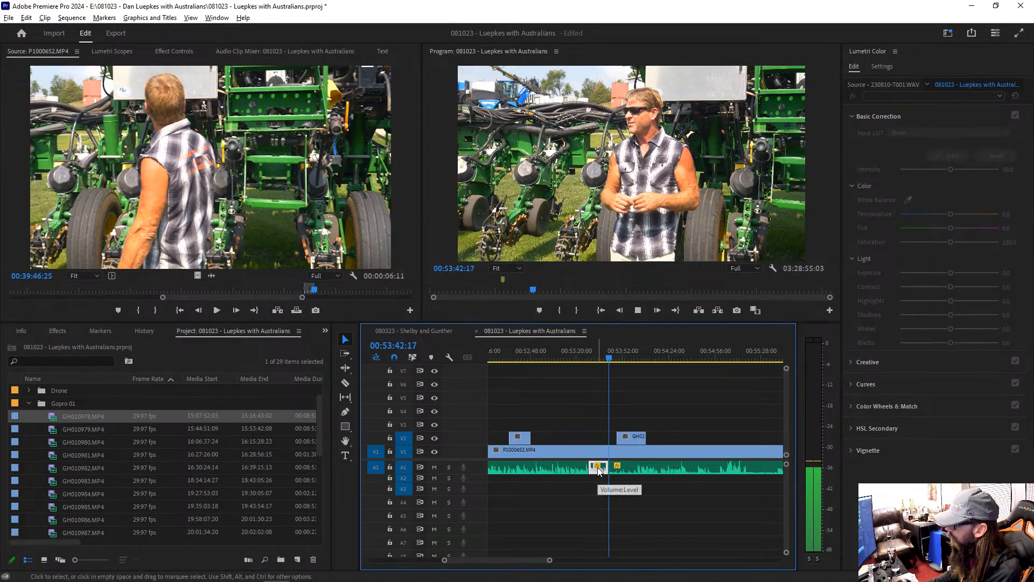
key(space)
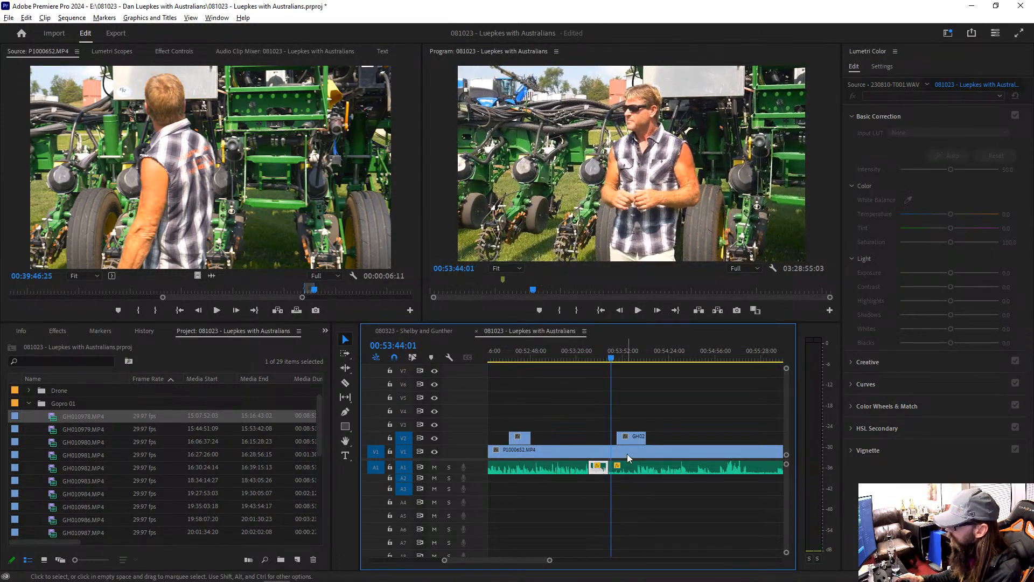
Step: Match-frame P1000652.MP4 at 00:53:44:01, mark source range 00:41:39:24 to 00:41:51:06, and place its audio on A2 at the playhead
click(628, 453)
key(f)
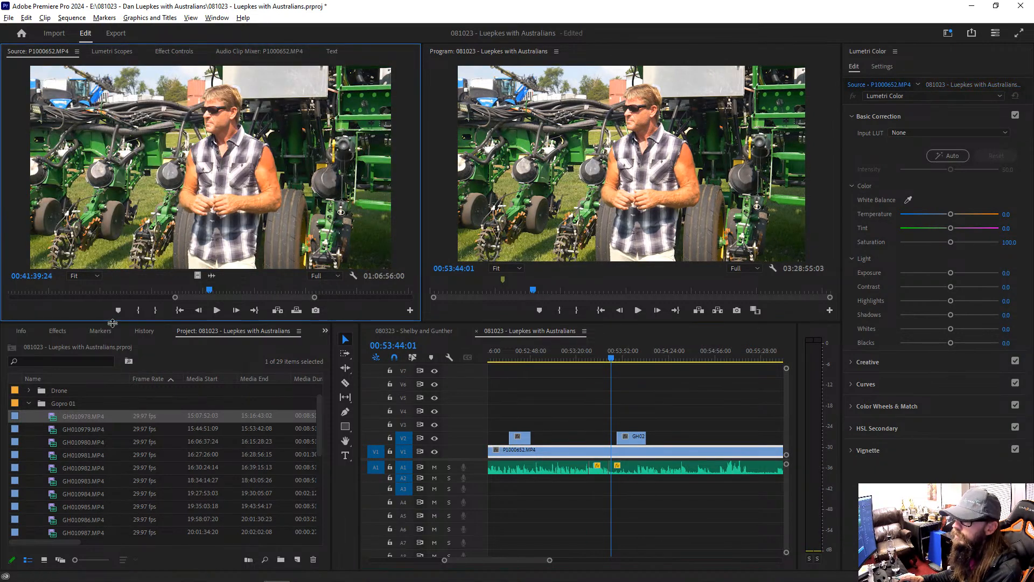
key(i)
key(space)
click(228, 289)
key(o)
drag(212, 276, 615, 481)
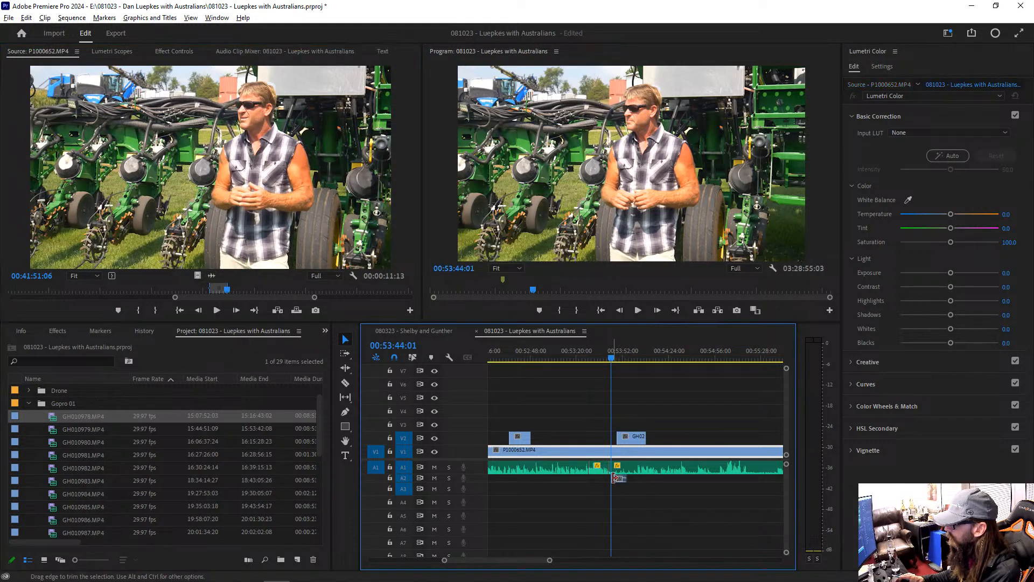
Step: Extend the start of the new A2 clip back to 00:53:42:13, raise its gain, and play it
key(Up)
key(space)
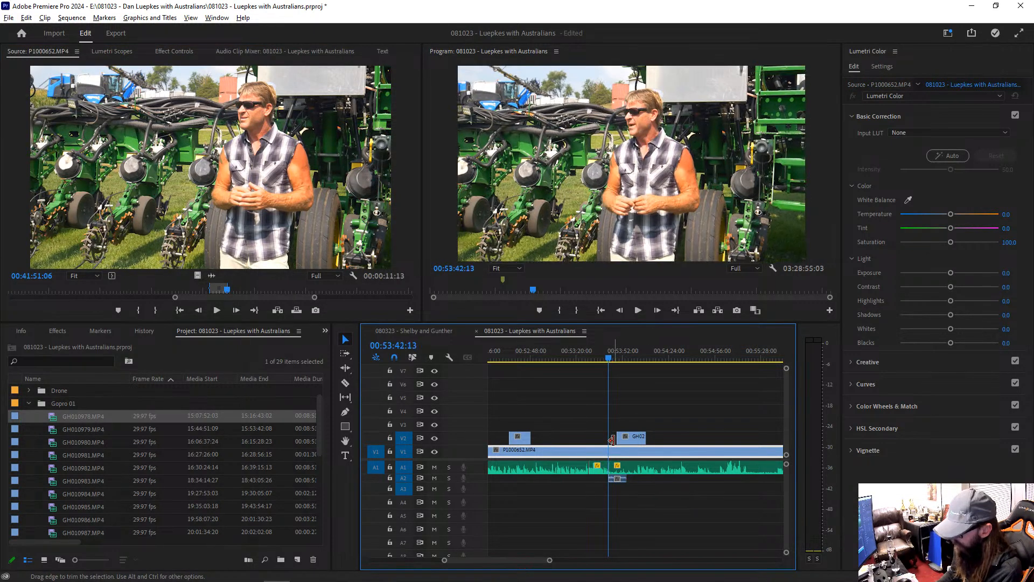
key(=)
key(=)
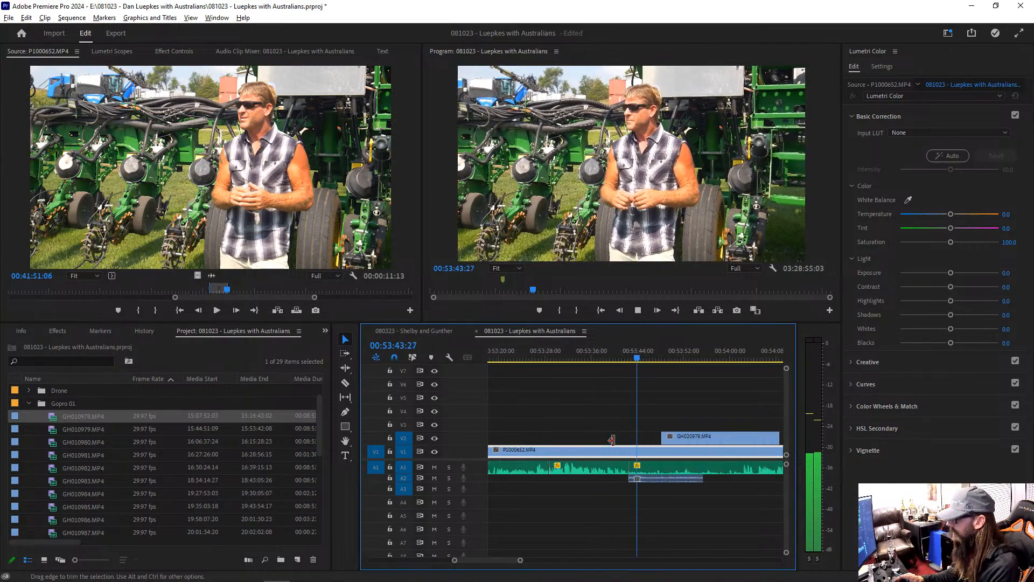
key(g)
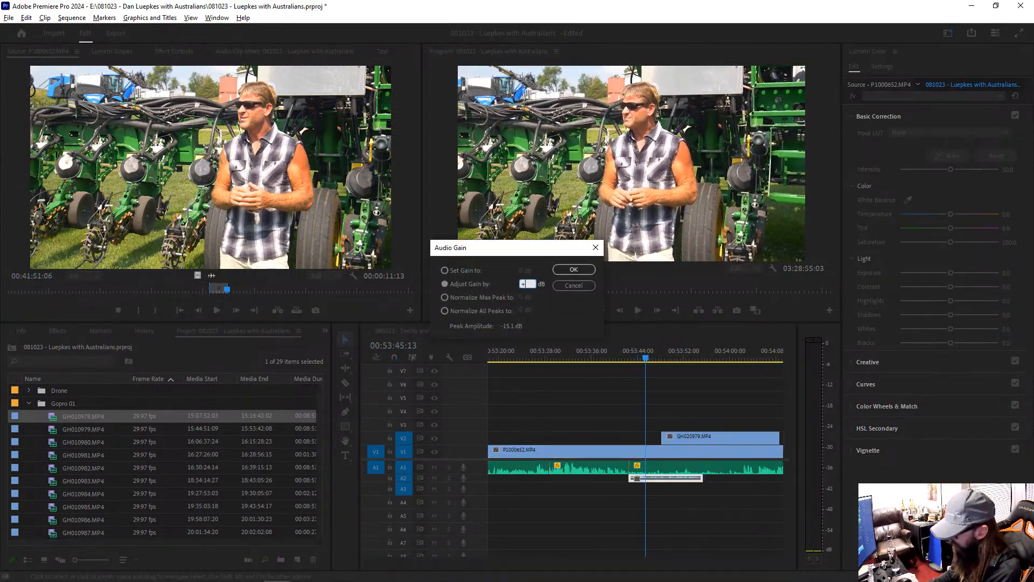
key(Return)
key(space)
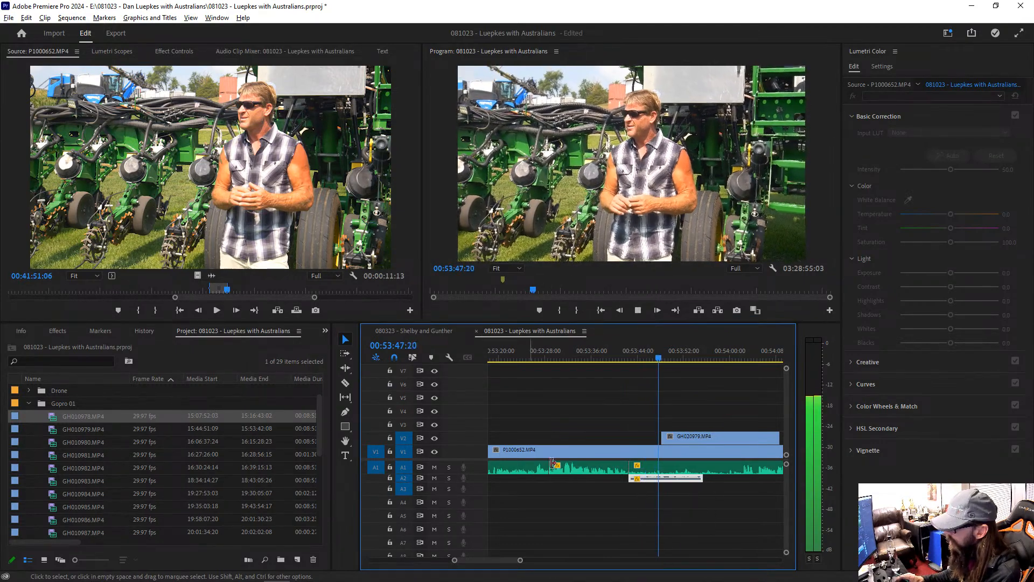
Step: Enlarge track A2, extend the end of its newest clip to about 00:54:02, and play the added part
drag(403, 482, 399, 518)
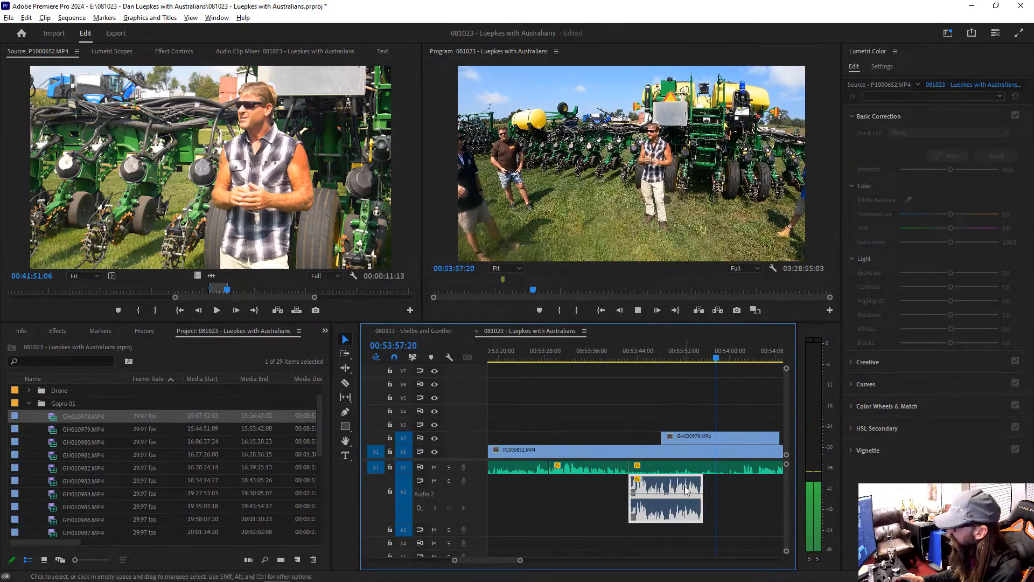
key(space)
drag(708, 489, 745, 488)
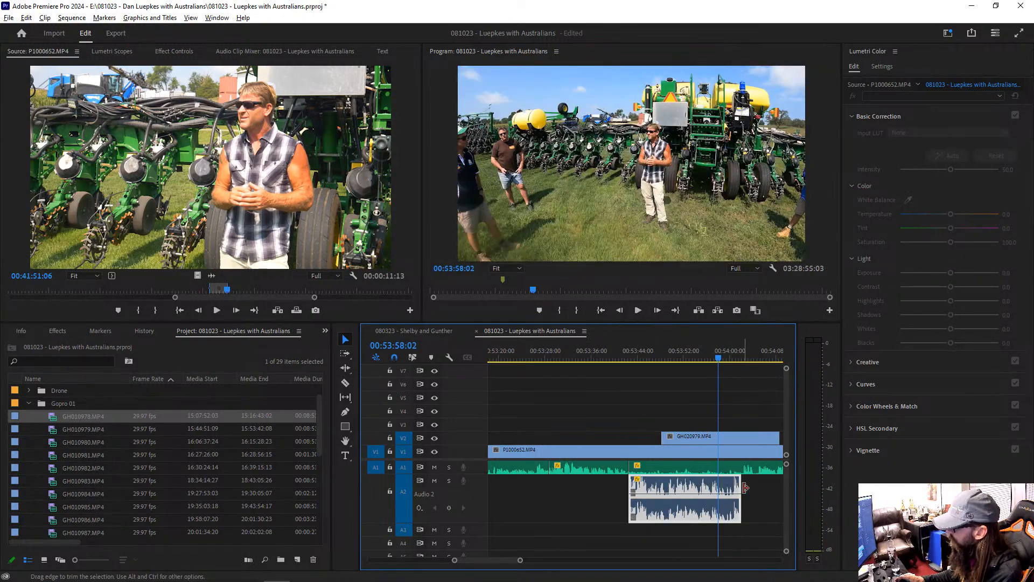
key(space)
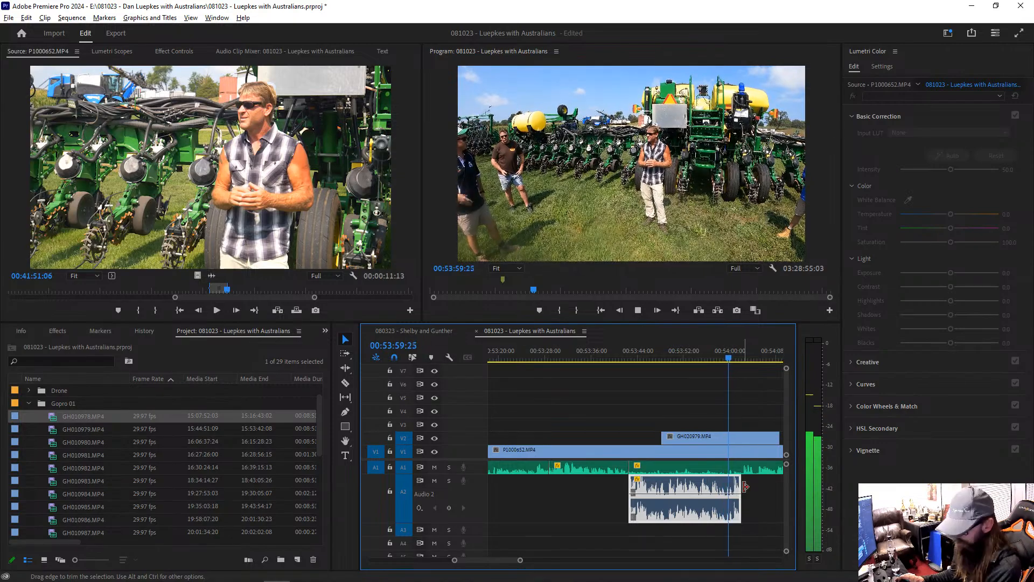
Step: Play the sequence from about 00:54:00 to 00:54:37, checking the overlay cuts on V2 and the speech level on A1
key(minus)
key(minus)
key(minus)
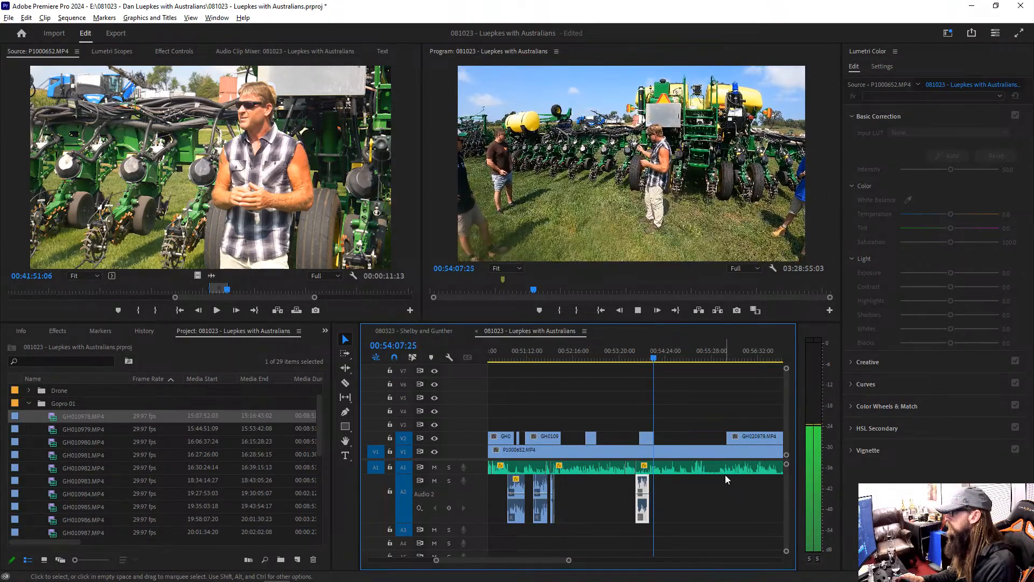
key(=)
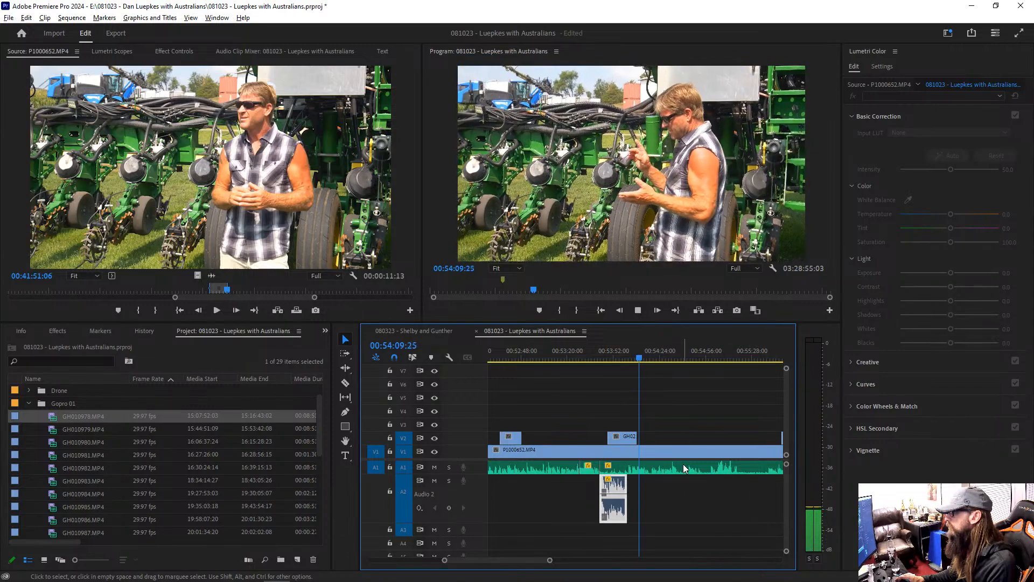
key(-)
key(=)
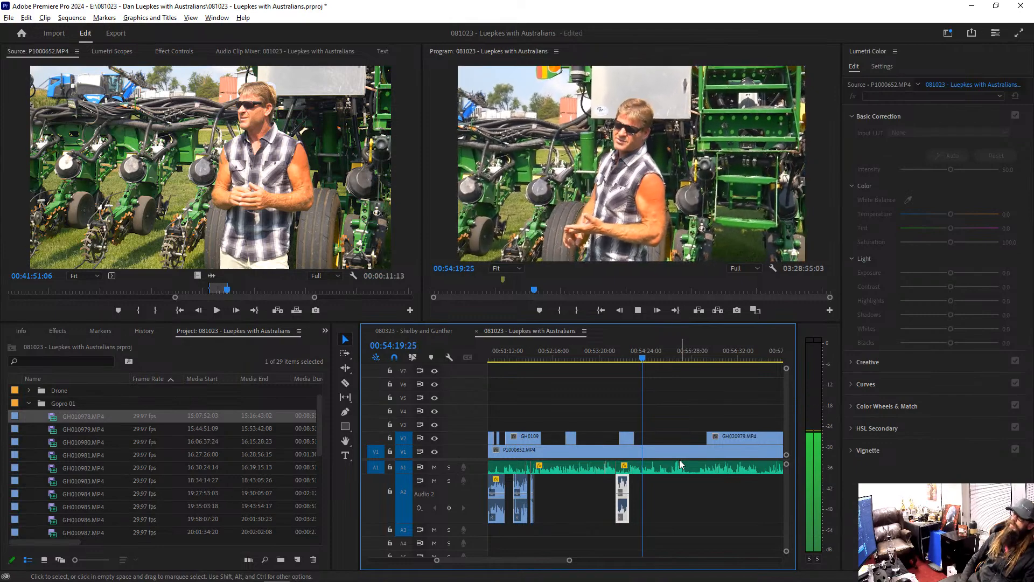
key(equal)
key(equal)
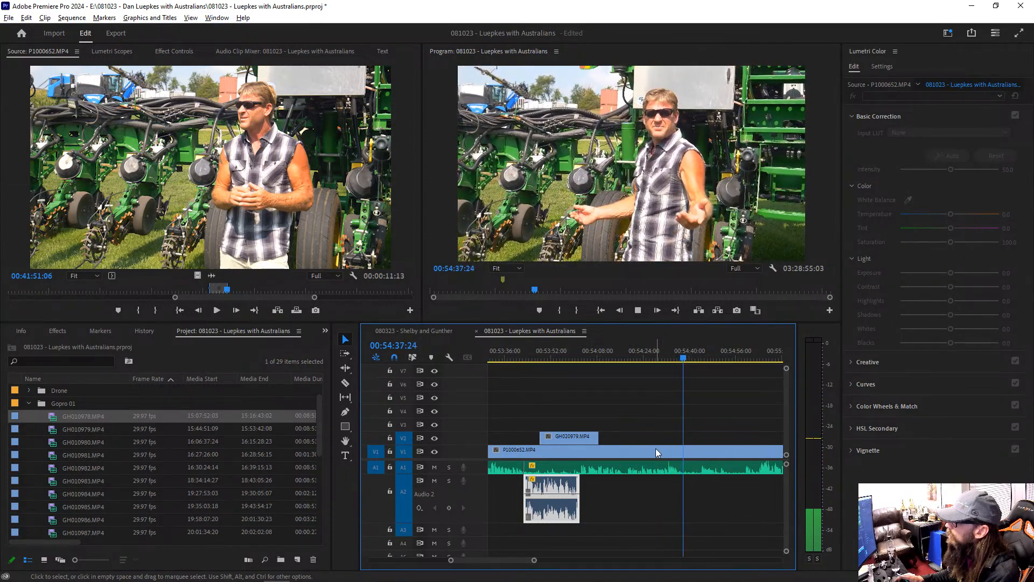
Step: Match-frame P1000652.MP4 at 00:54:35:04, mark source range 00:42:30:27 to 00:42:52:29, and place its audio on A2 at the playhead
click(675, 354)
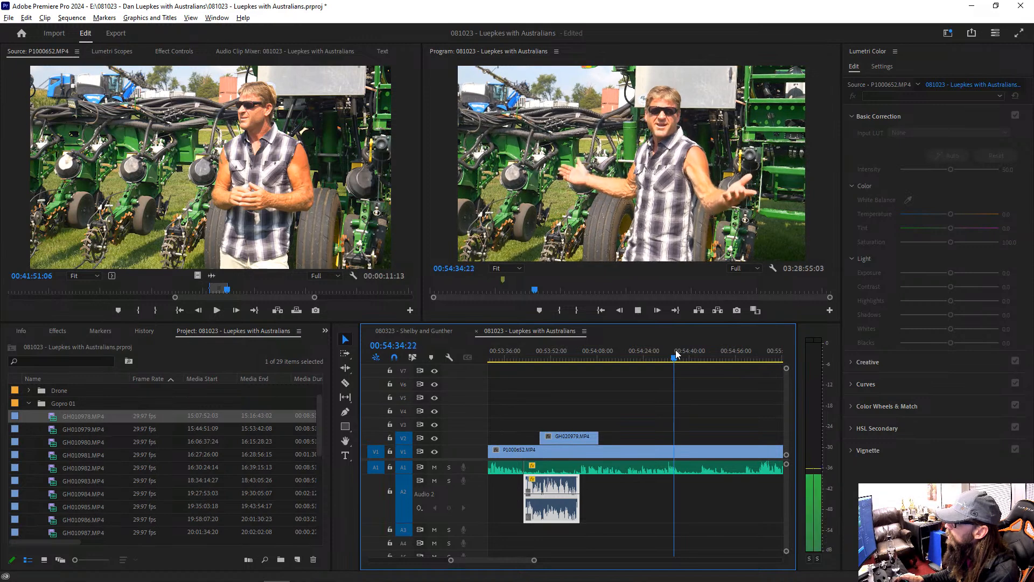
key(space)
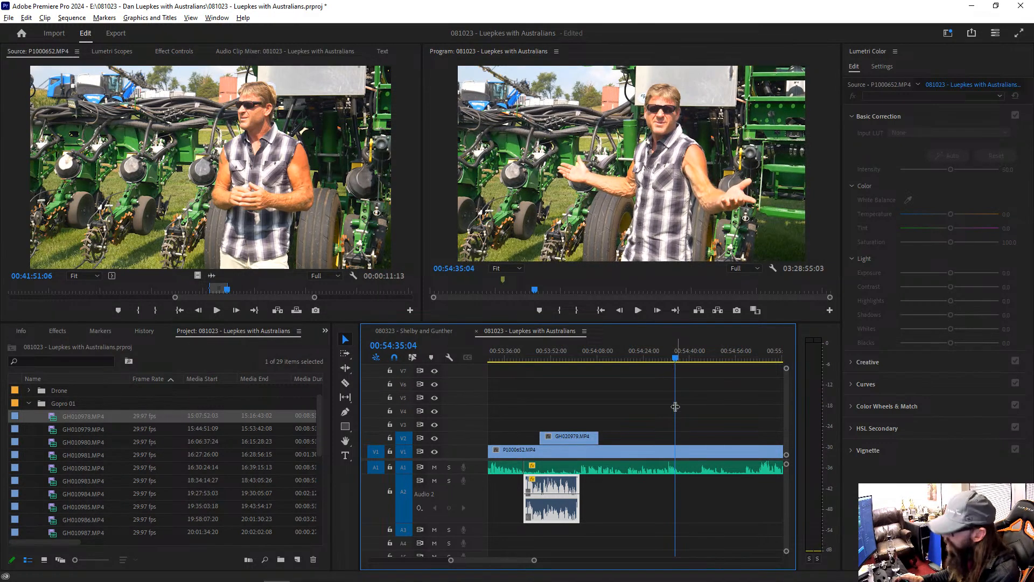
double_click(630, 450)
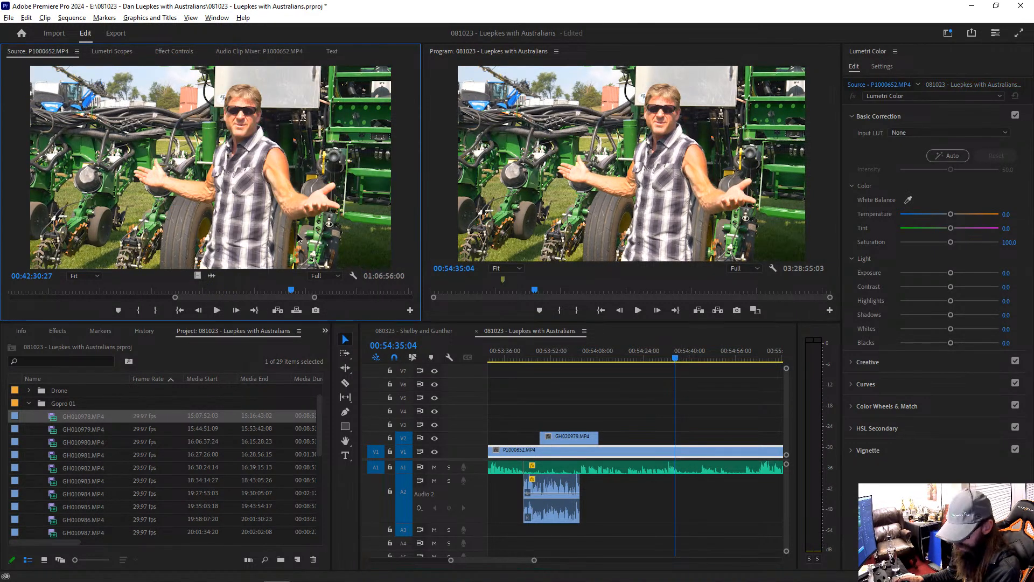
drag(291, 291, 331, 291)
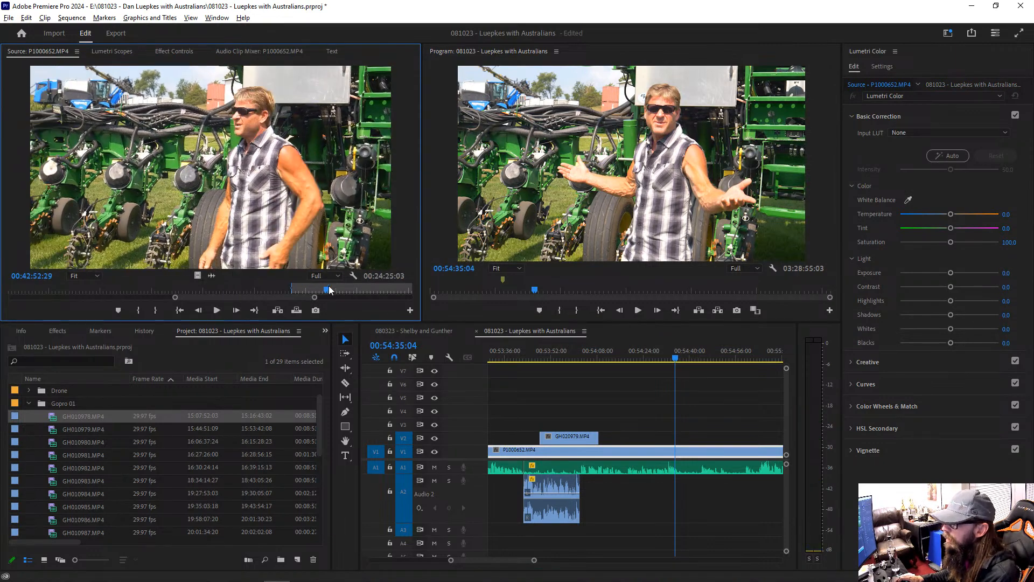
key(o)
drag(214, 275, 547, 480)
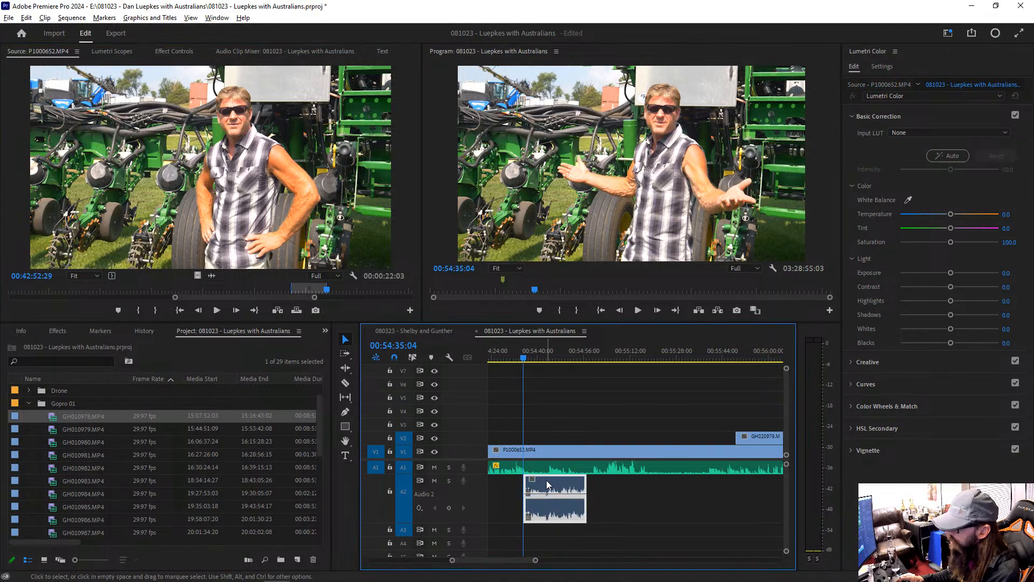
Step: Raise the gain of the newly placed A2 clip, adjust it by -4 dB, and play the section
key(g)
key(Return)
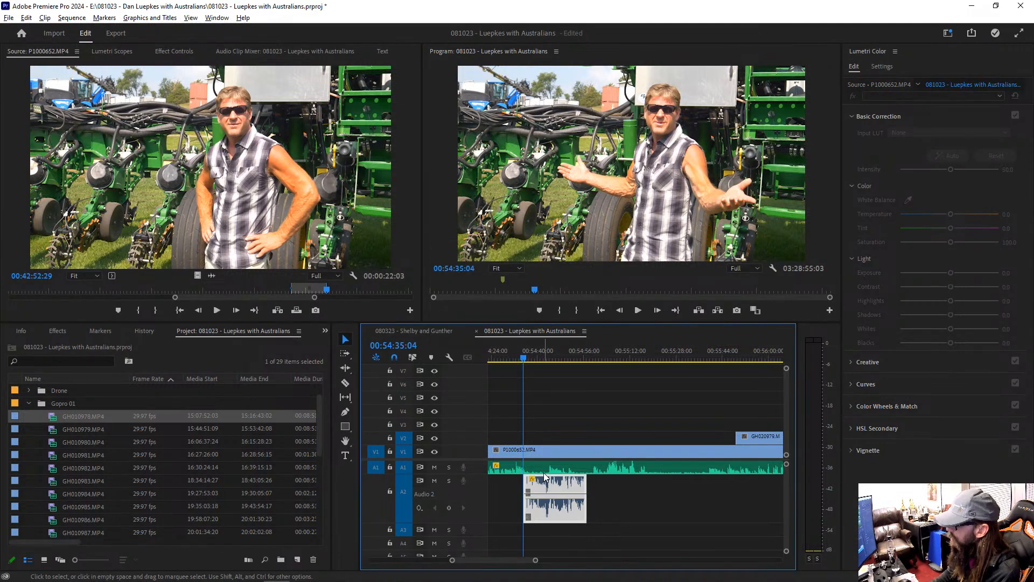
text(g)
text(-4)
key(Return)
key(space)
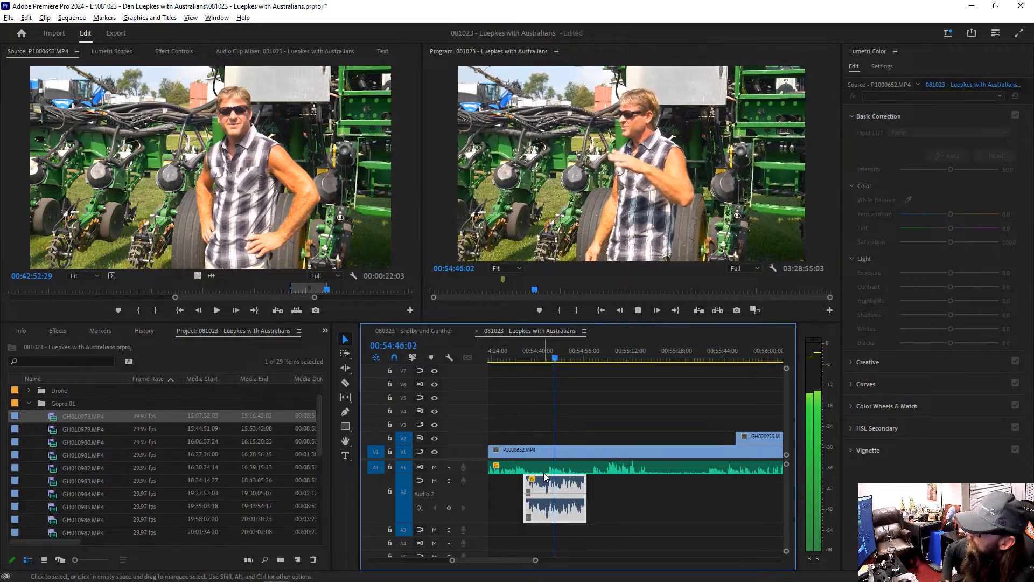
Step: Split the A1 speech at about 00:54:43 and 00:54:53, raise the middle piece's gain by 3 dB, and play it
key(c)
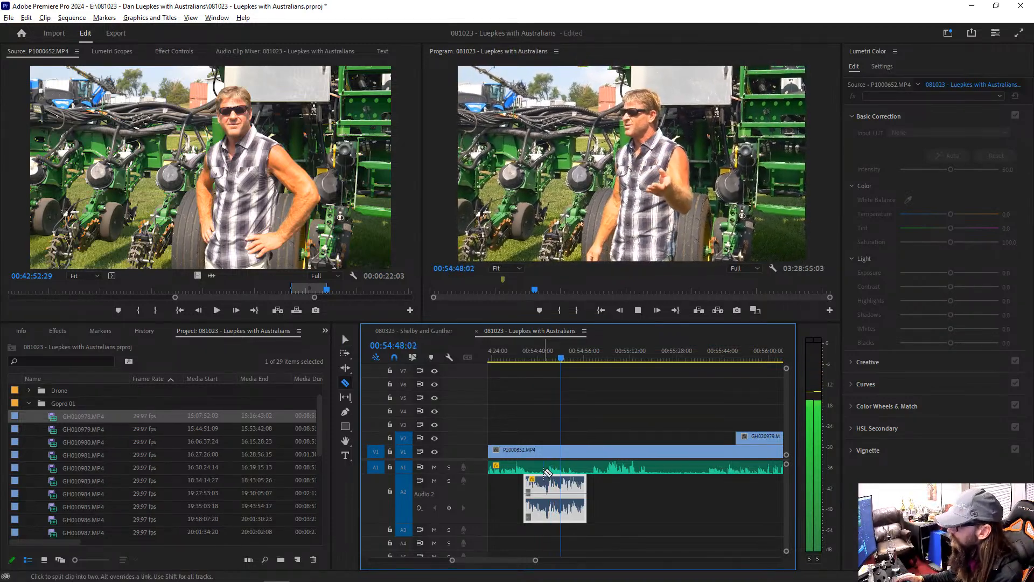
click(550, 469)
click(577, 469)
key(v)
click(561, 468)
text(g)
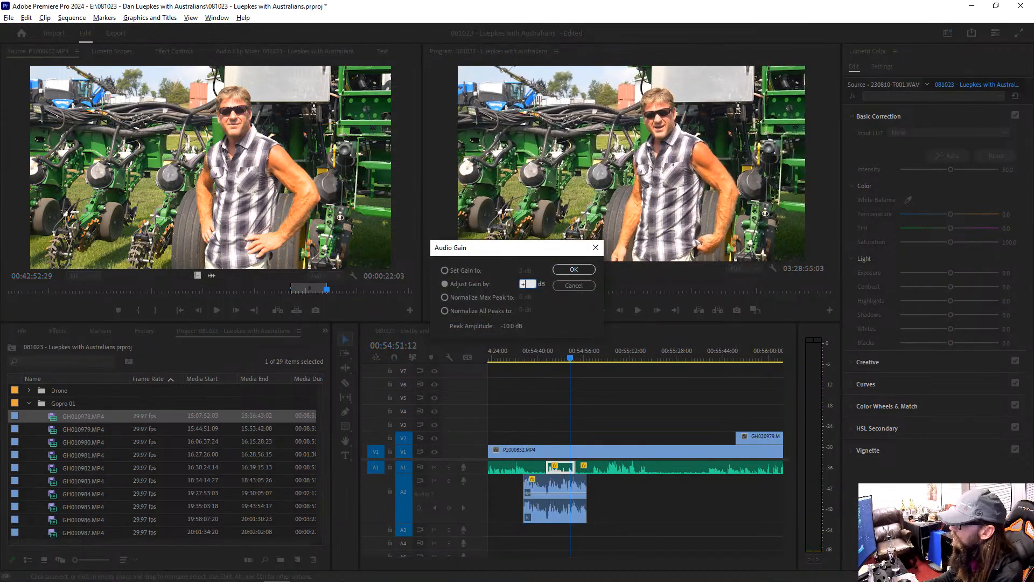
text(3)
key(Return)
key(Up)
key(space)
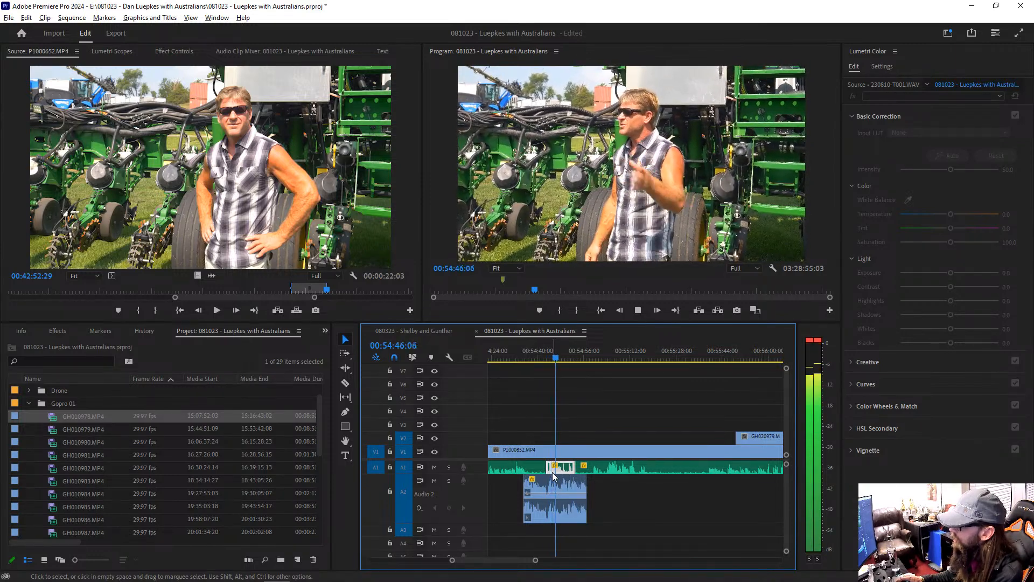
Step: Cut out the part of the A2 clip between about 00:54:43 and 00:54:48 and replay that section
key(c)
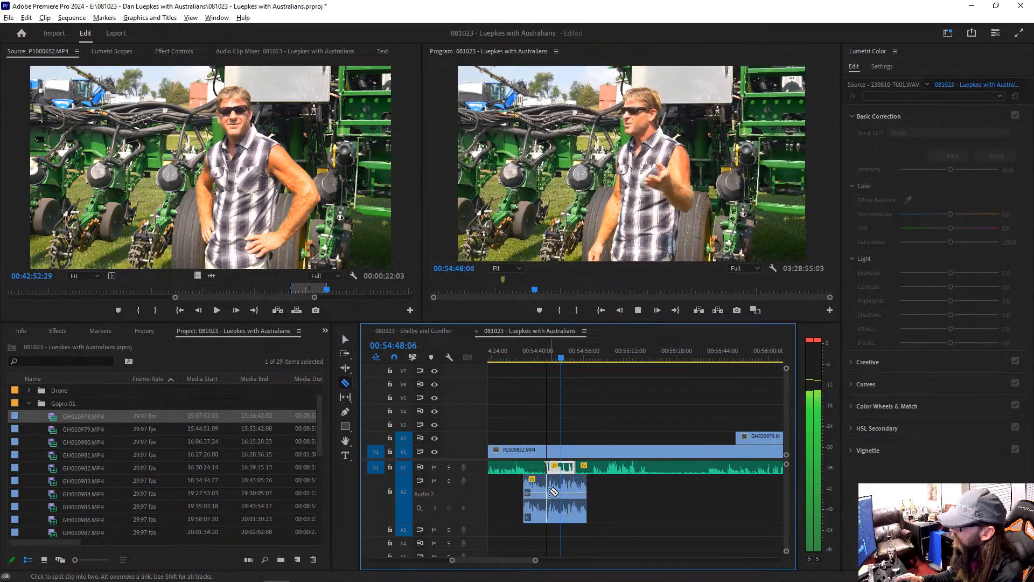
click(550, 491)
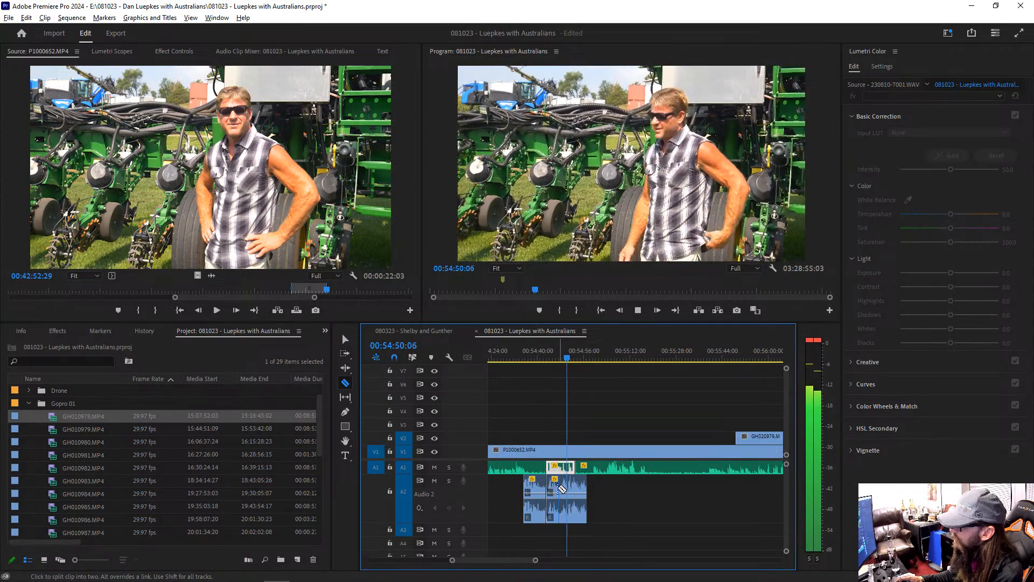
click(562, 488)
key(v)
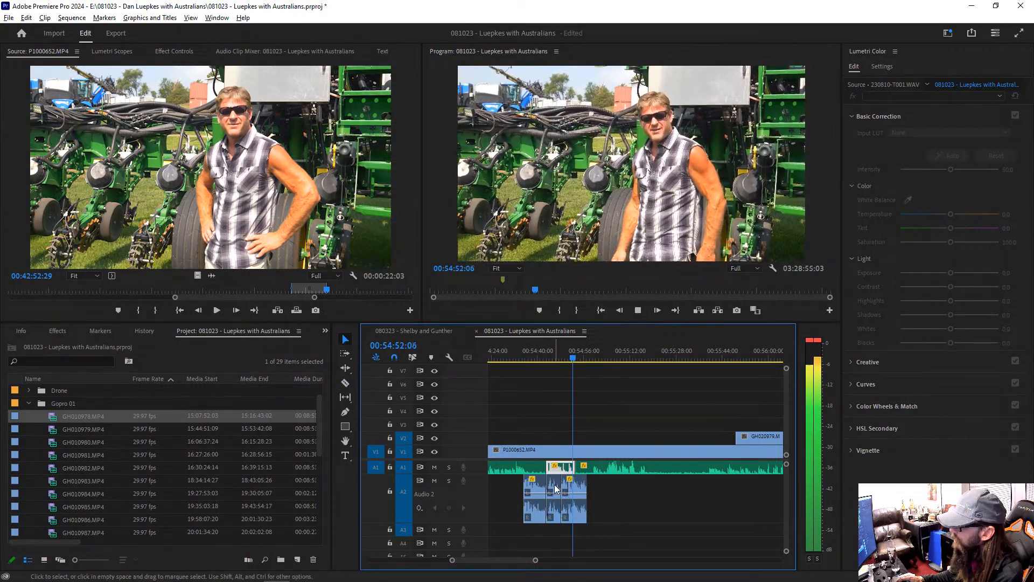
click(555, 487)
key(Delete)
click(546, 353)
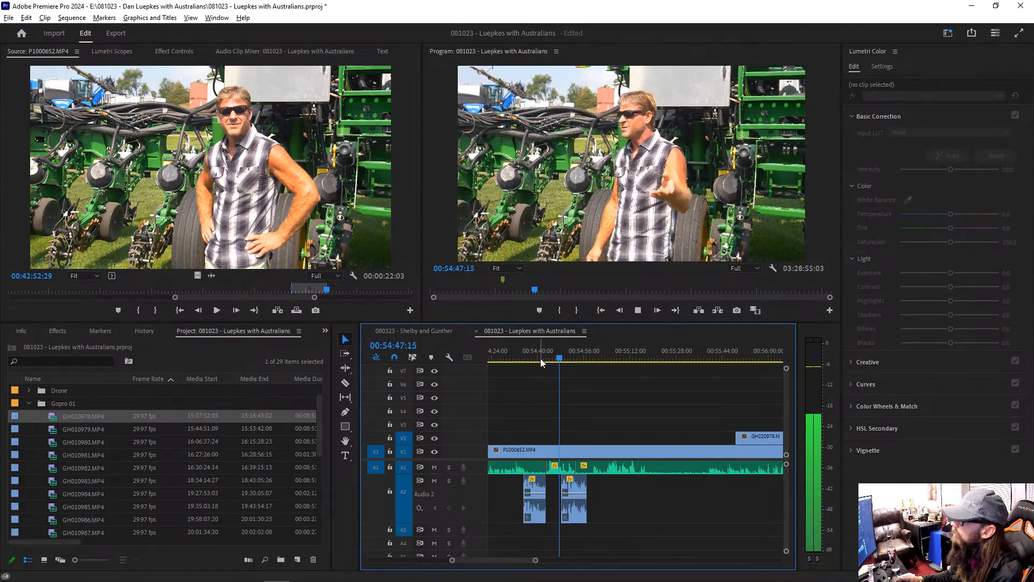
Step: Apply default transitions to both ends of the A2 piece after the gap, and extend its end to about 00:55:00
right_click(563, 488)
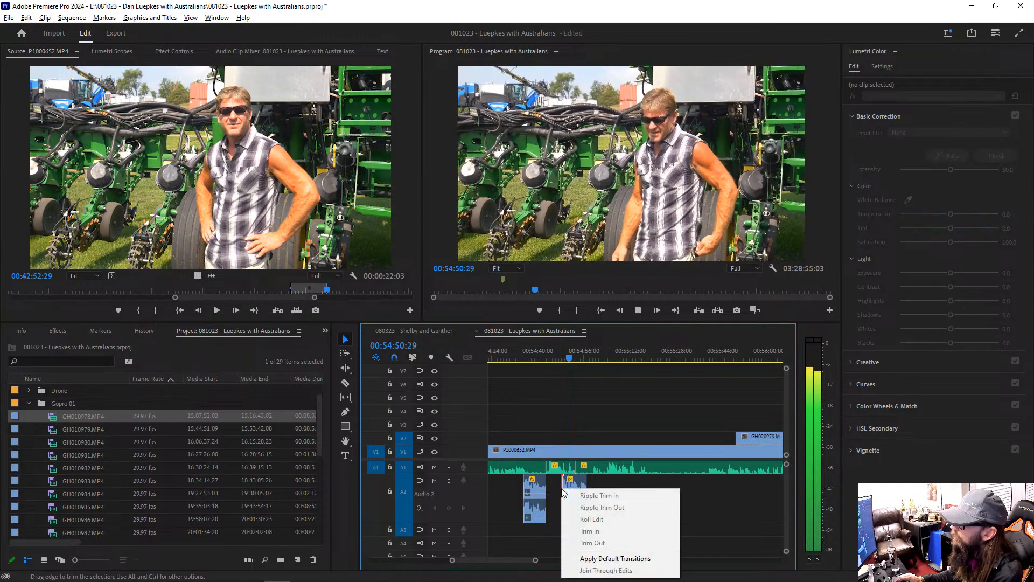
click(593, 558)
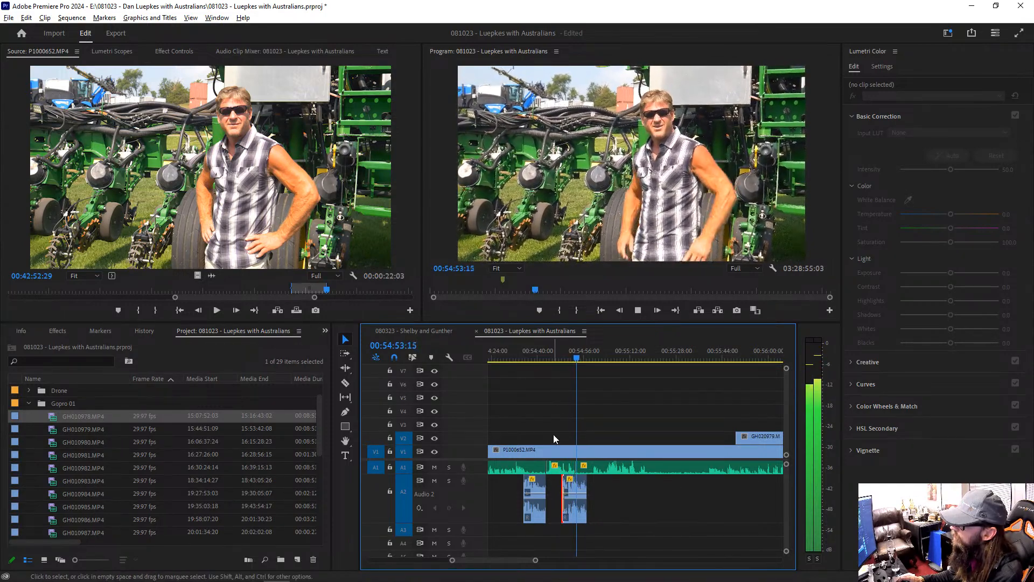
right_click(582, 488)
click(598, 553)
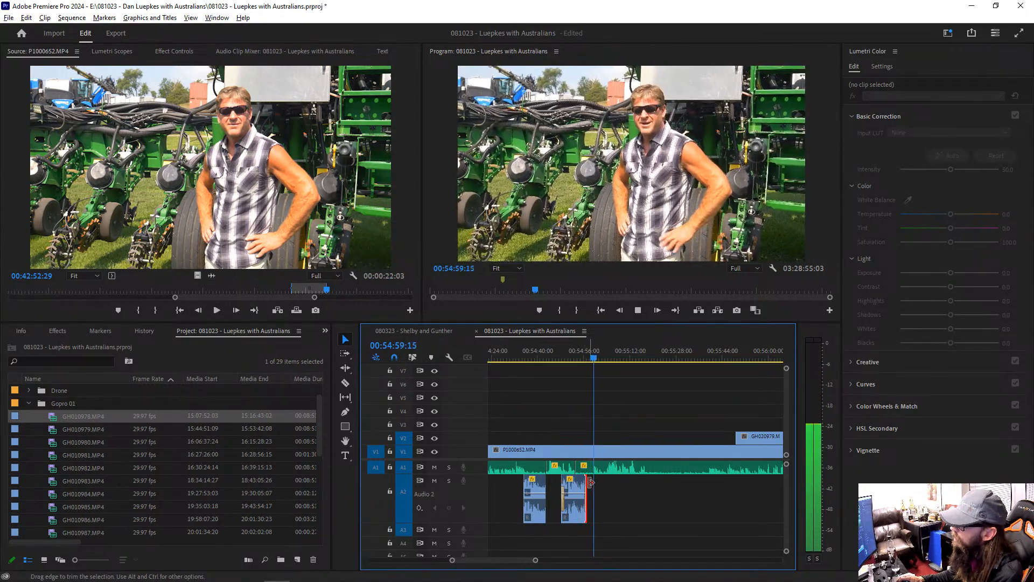
drag(590, 482, 596, 483)
click(586, 356)
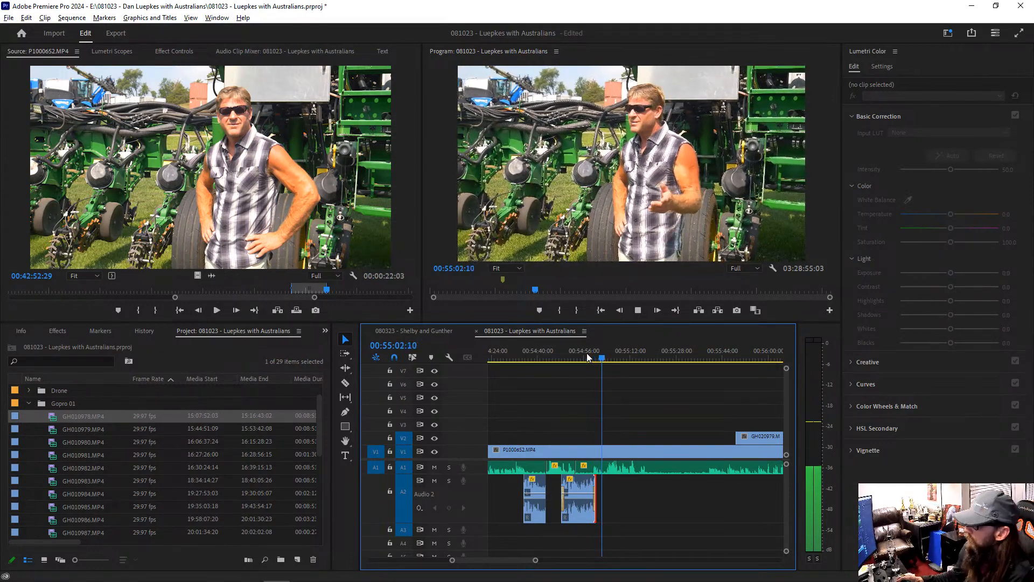
Step: Isolate the A1 speech from about 00:54:58 to 00:55:02, raise its gain by 8 dB, and play it
key(c)
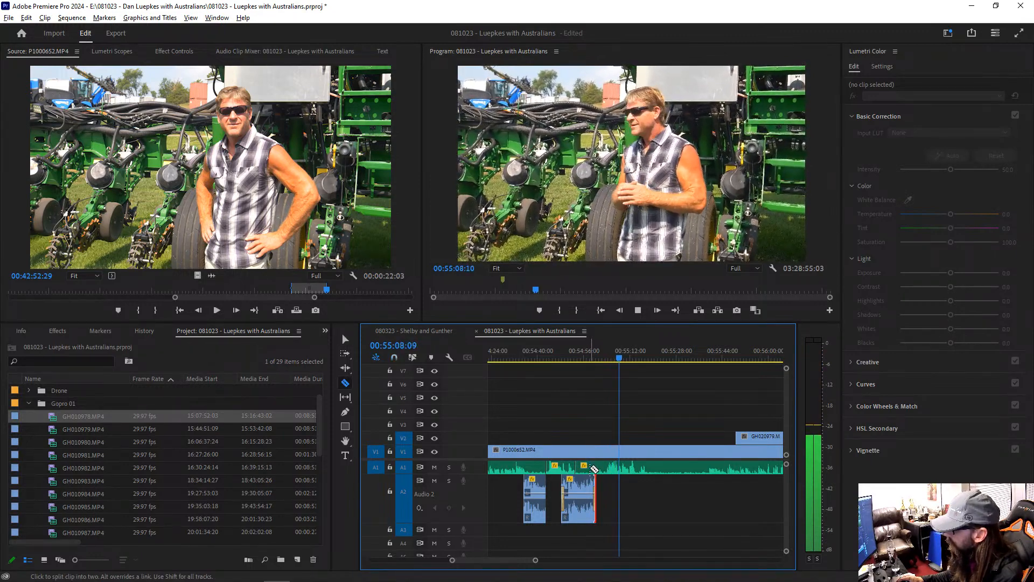
click(604, 465)
key(v)
click(595, 465)
key(g)
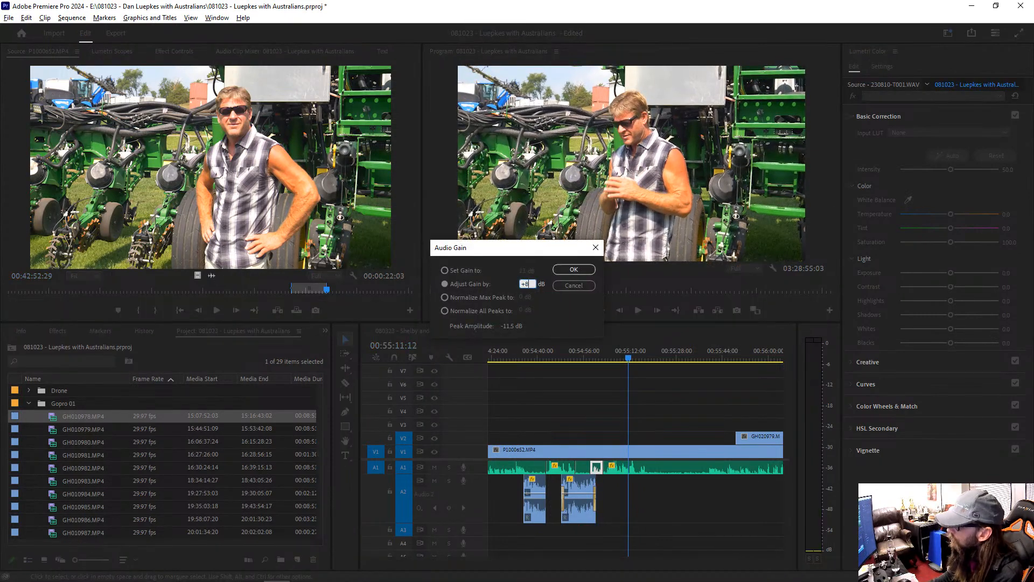
key(Return)
key(Up)
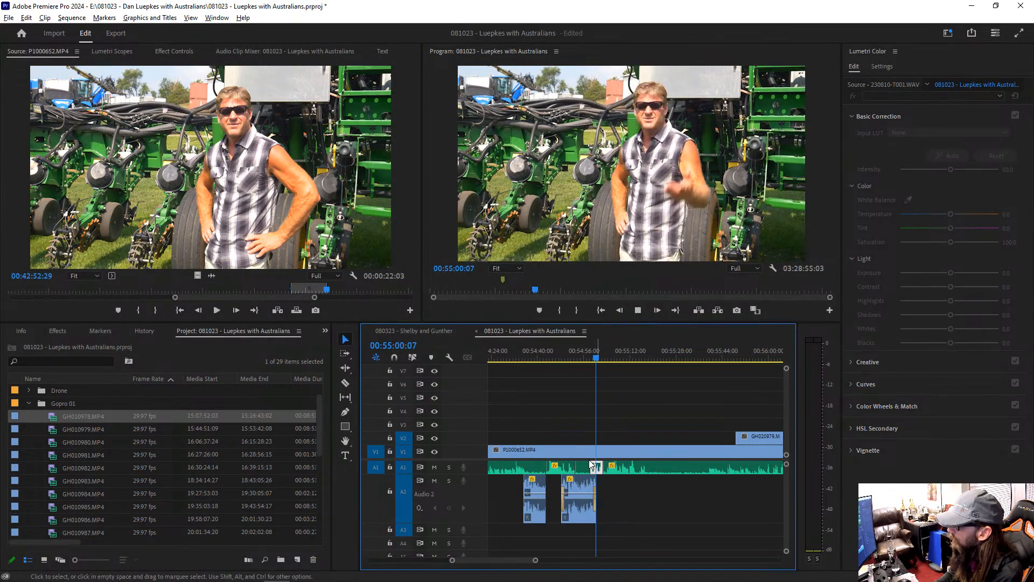
key(space)
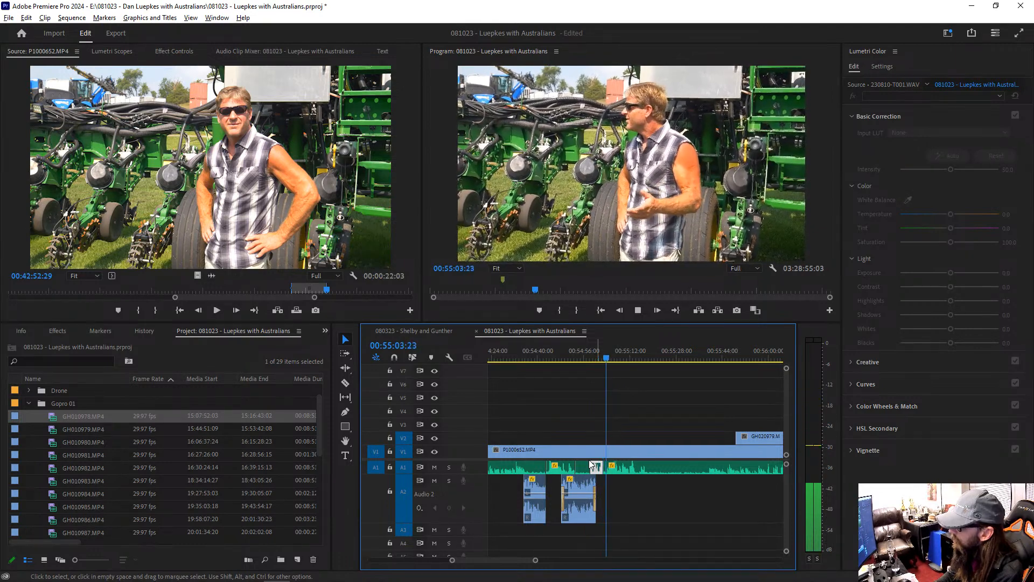
Step: Match-frame P1000652.MP4 at 00:55:02:02, mark source range 00:42:57:25 to 00:43:06:21, place its audio on A2, and play it
click(602, 357)
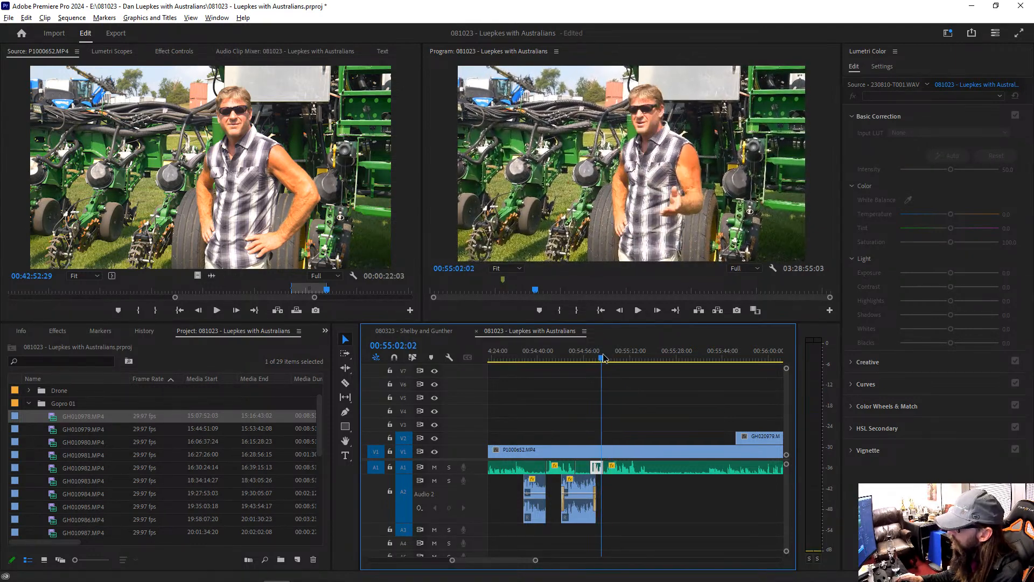
drag(603, 354, 603, 354)
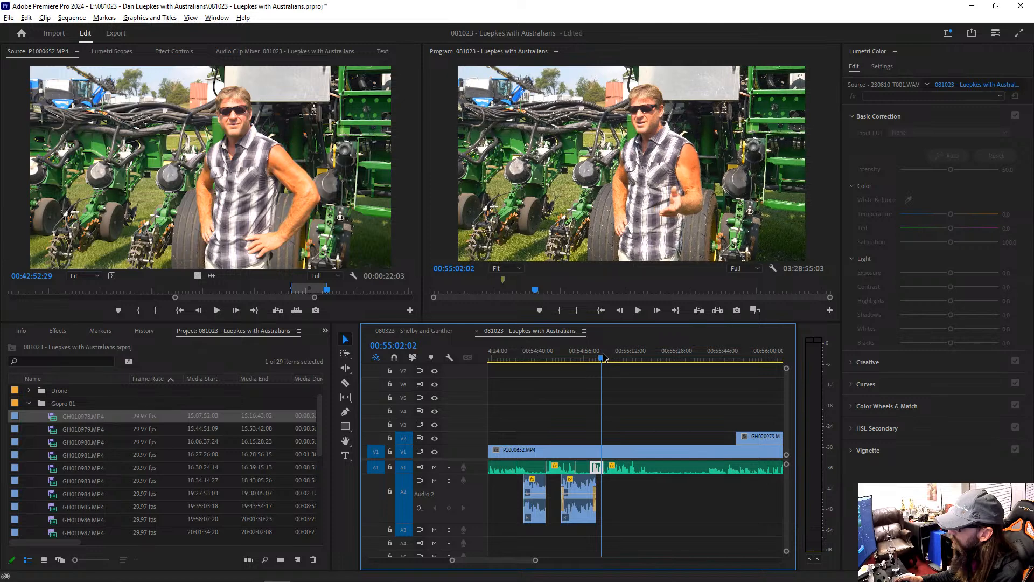
click(610, 455)
double_click(610, 457)
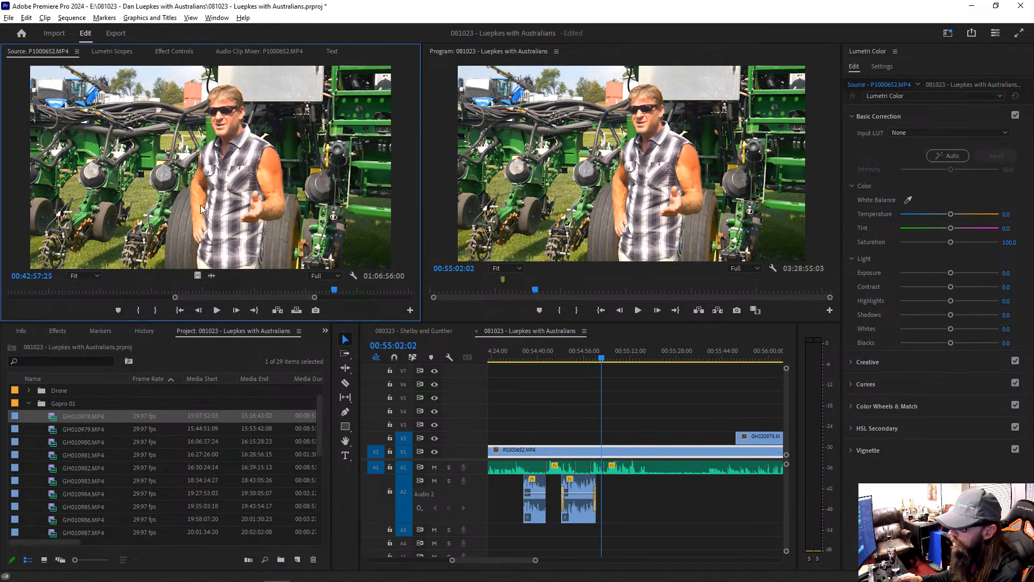
key(i)
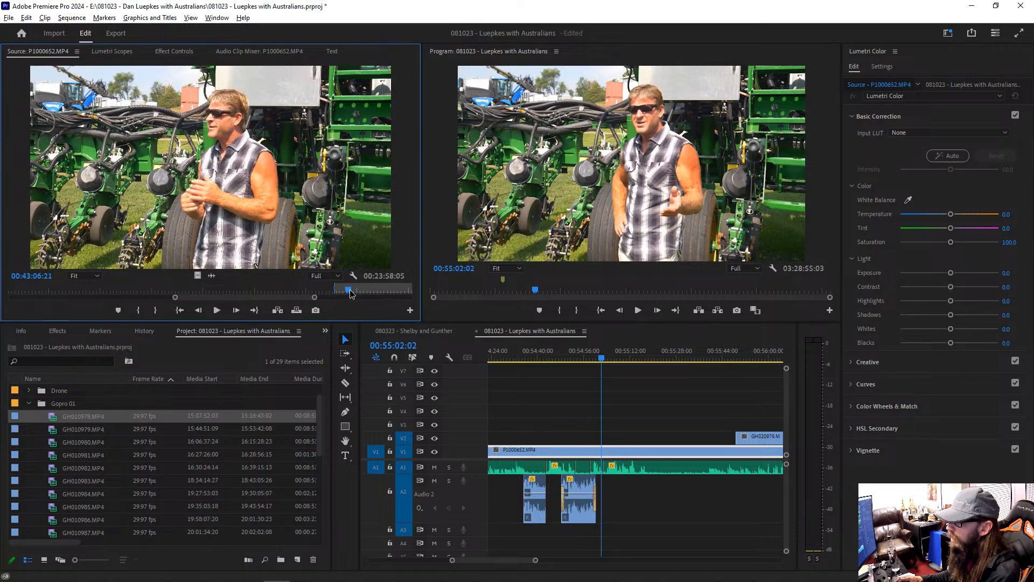
key(o)
drag(212, 275, 607, 501)
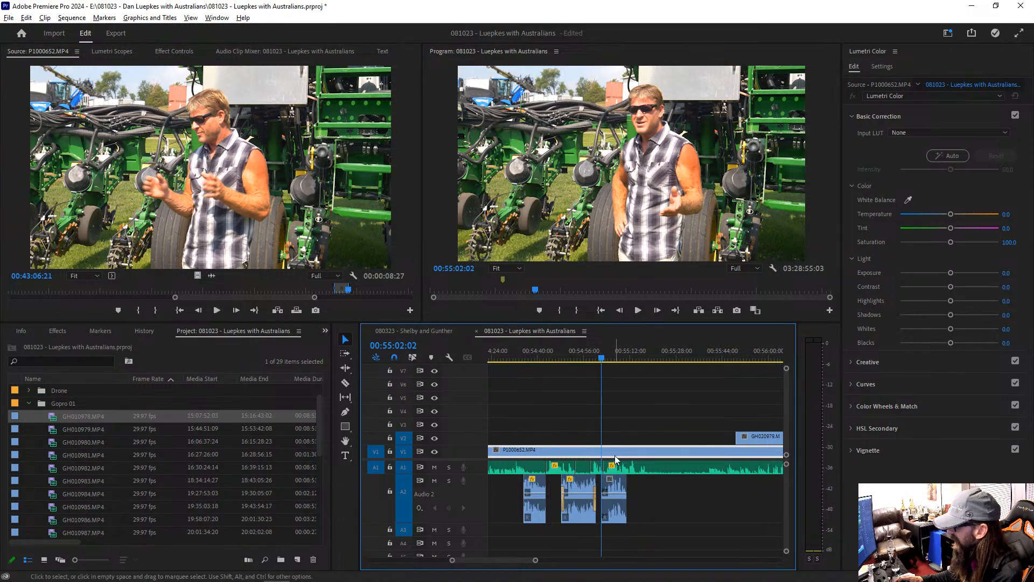
key(space)
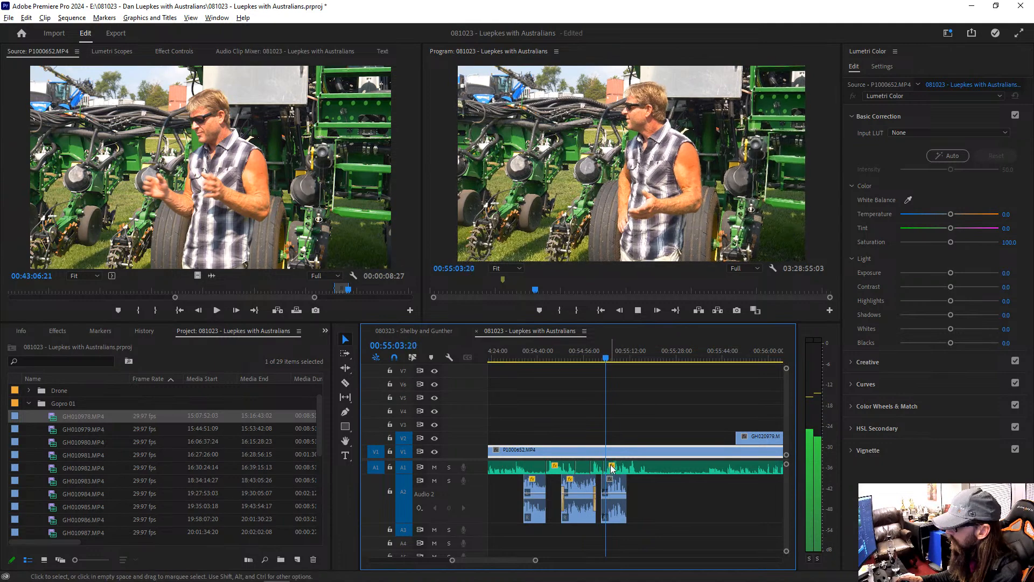
Step: Split the newest A2 clip at 00:55:04:17, raise the gain of its first part, and play it
key(equal)
key(equal)
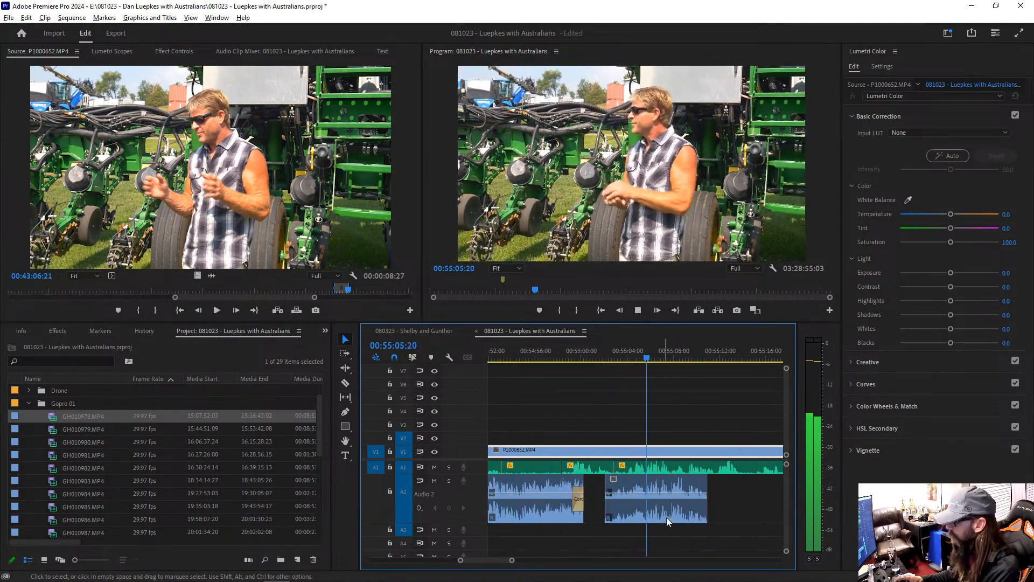
key(space)
key(c)
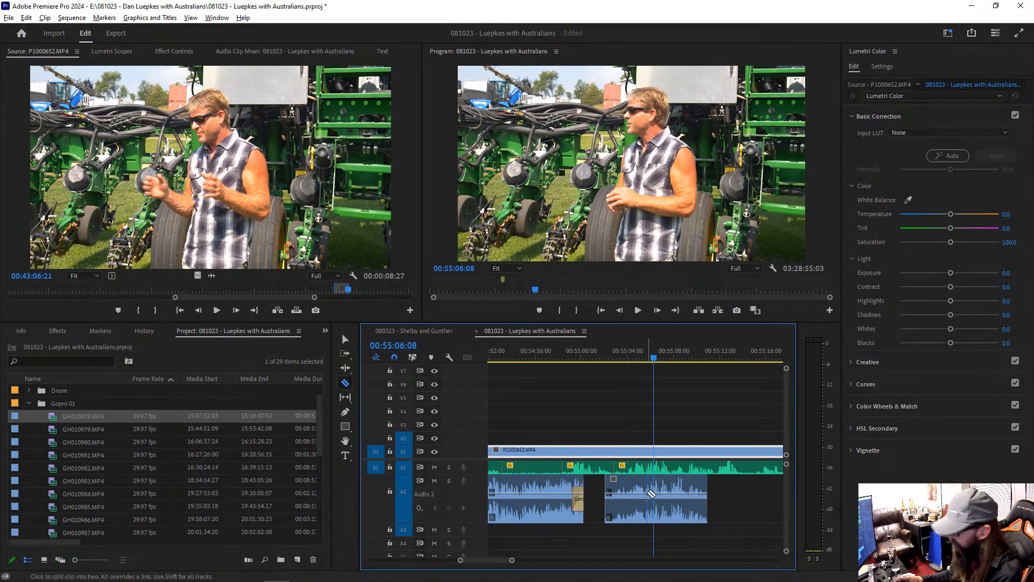
click(633, 495)
key(v)
click(619, 490)
key(g)
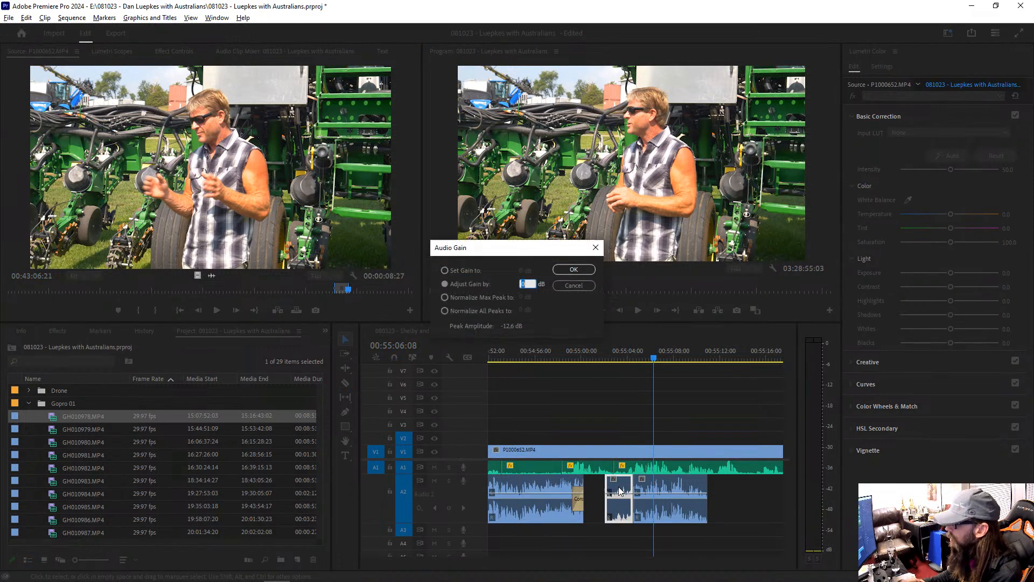
key(Return)
key(Up)
key(Up)
key(Up)
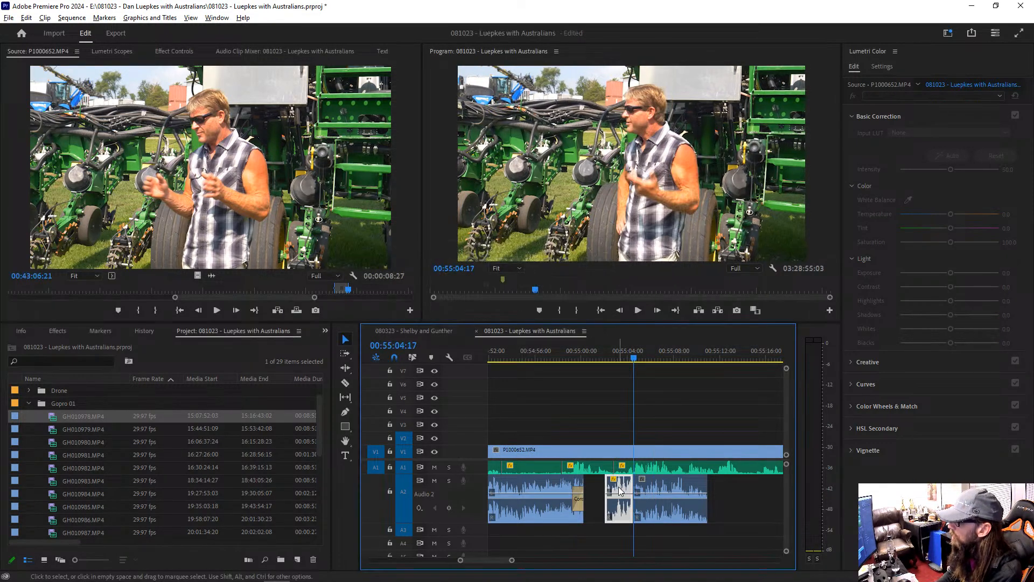
key(space)
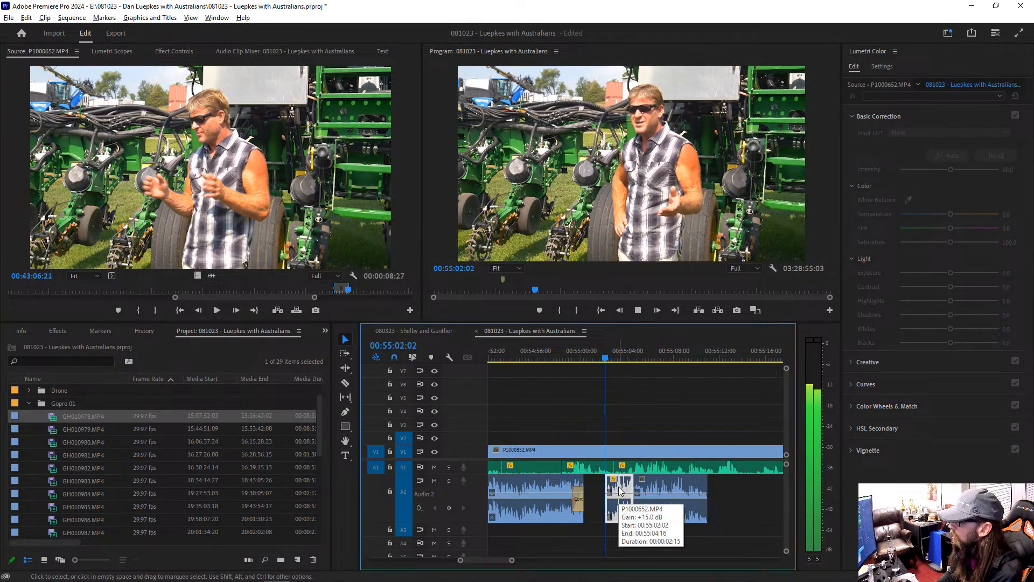
Step: Delete the rest of the newest A2 clip after 00:55:04:17 and replay from about 00:55:02
click(676, 487)
key(Delete)
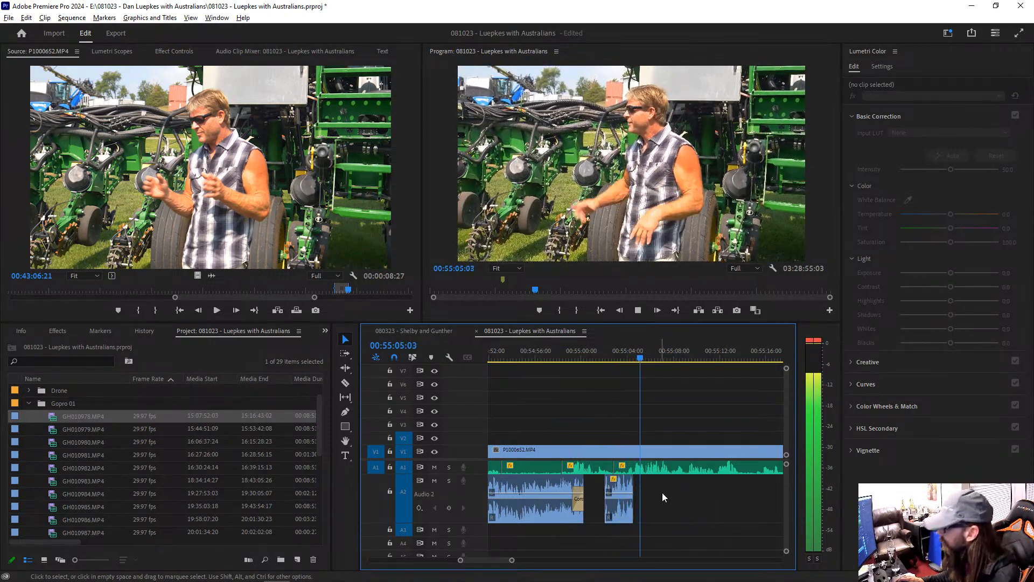
click(602, 353)
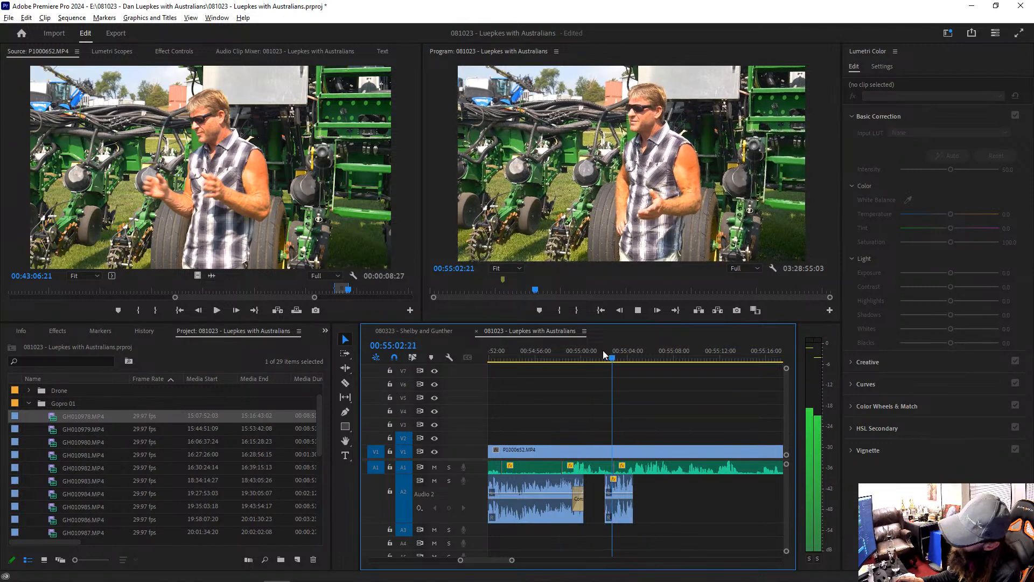
Step: Extend the start of the newest A2 clip back to 00:55:01:14 and play the result
click(597, 354)
click(598, 354)
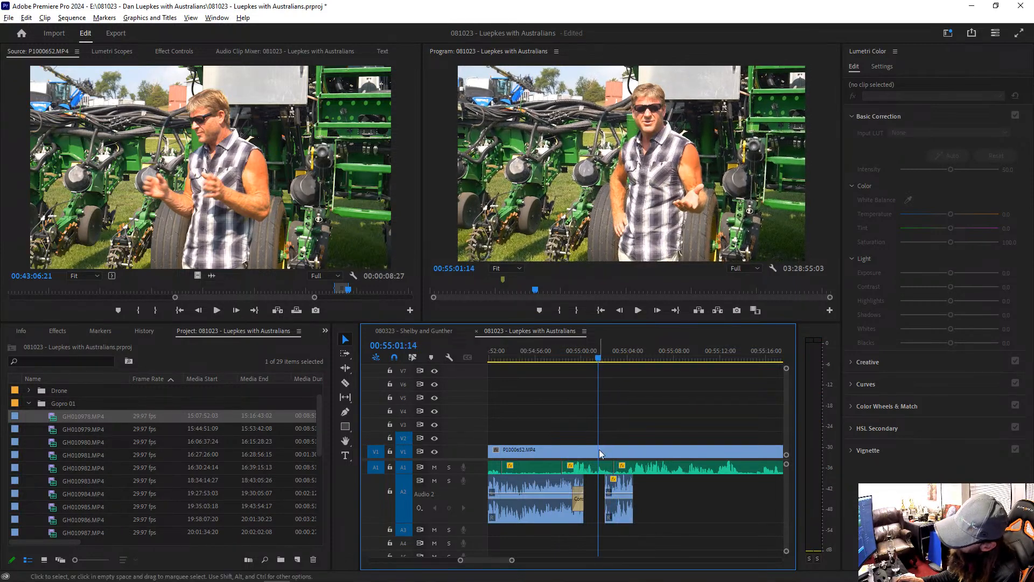
drag(607, 481, 600, 481)
key(space)
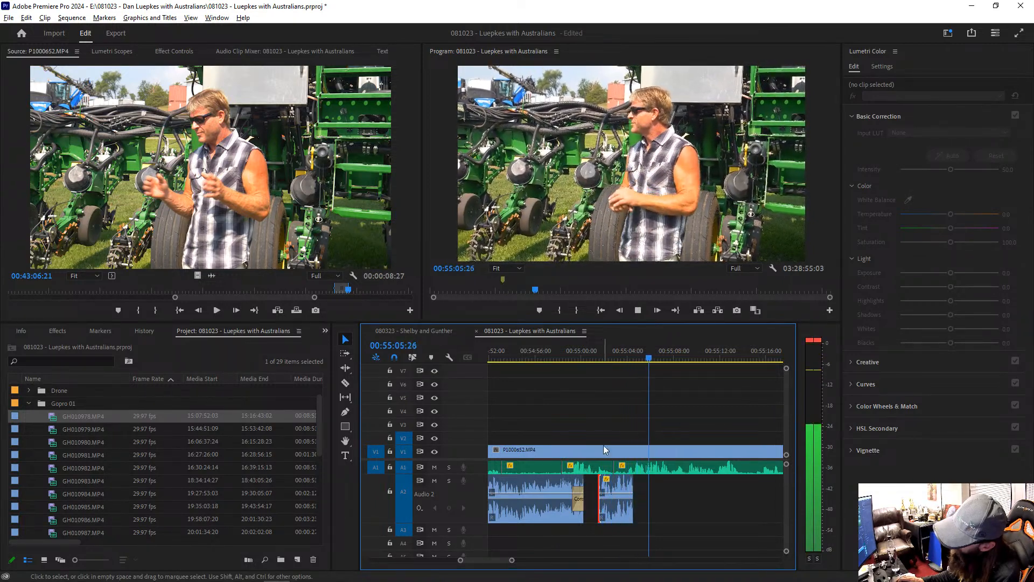
Step: Extend the end of the newest A2 clip by 10 frames and apply the default audio transition there
drag(631, 483, 636, 484)
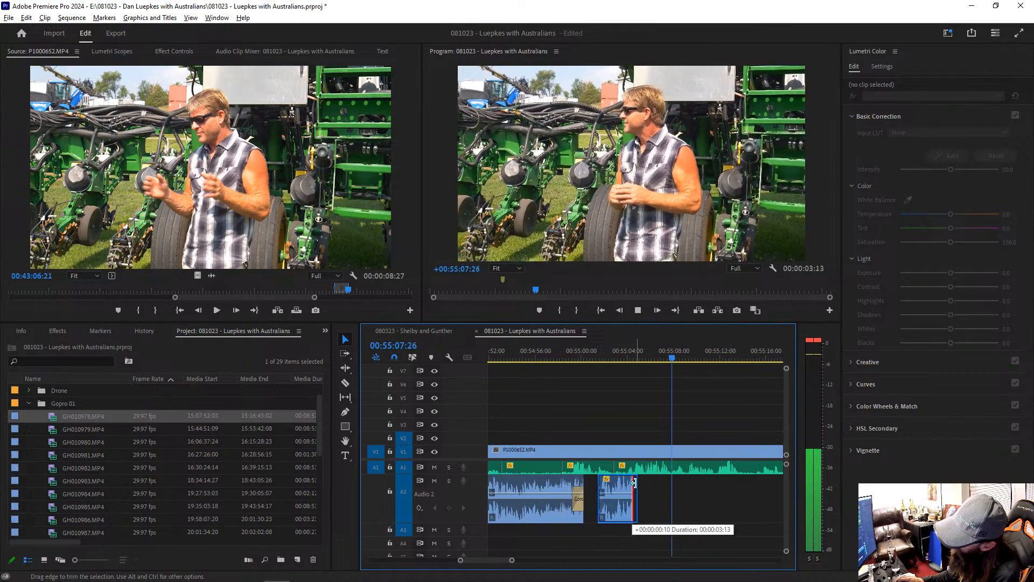
right_click(637, 483)
click(668, 538)
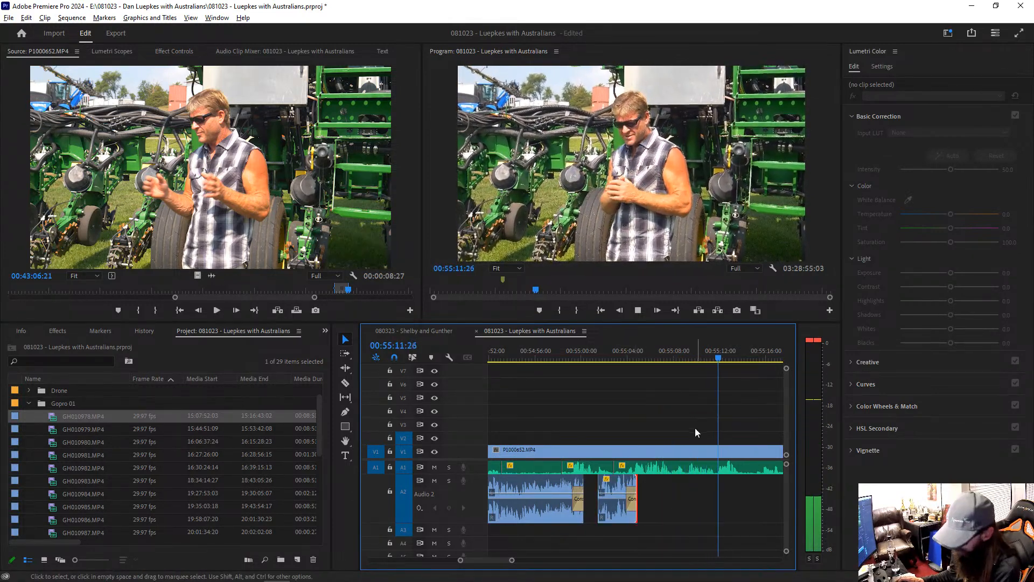
Step: Match-frame P1000652.MP4 at 00:55:14:24 and mark the source range 00:43:10:17 to 00:43:25:25
key(minus)
key(minus)
key(minus)
key(minus)
key(minus)
key(minus)
key(minus)
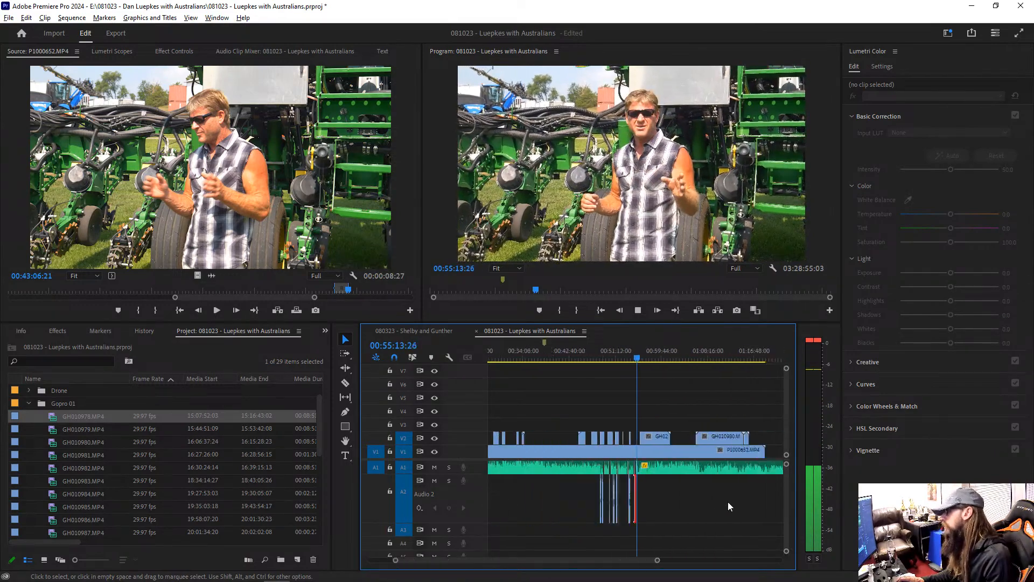
key(equal)
key(equal)
key(equal)
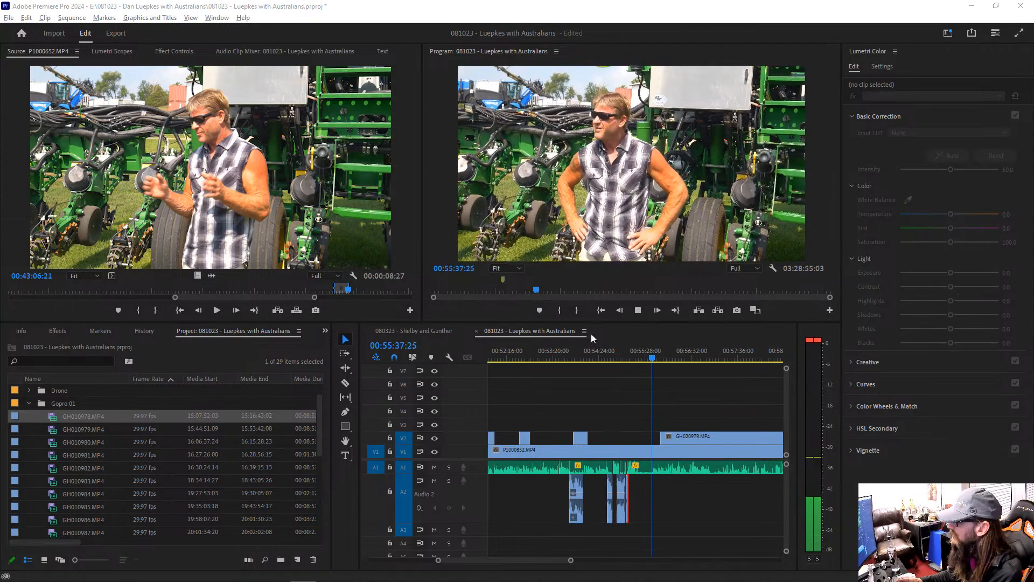
click(638, 352)
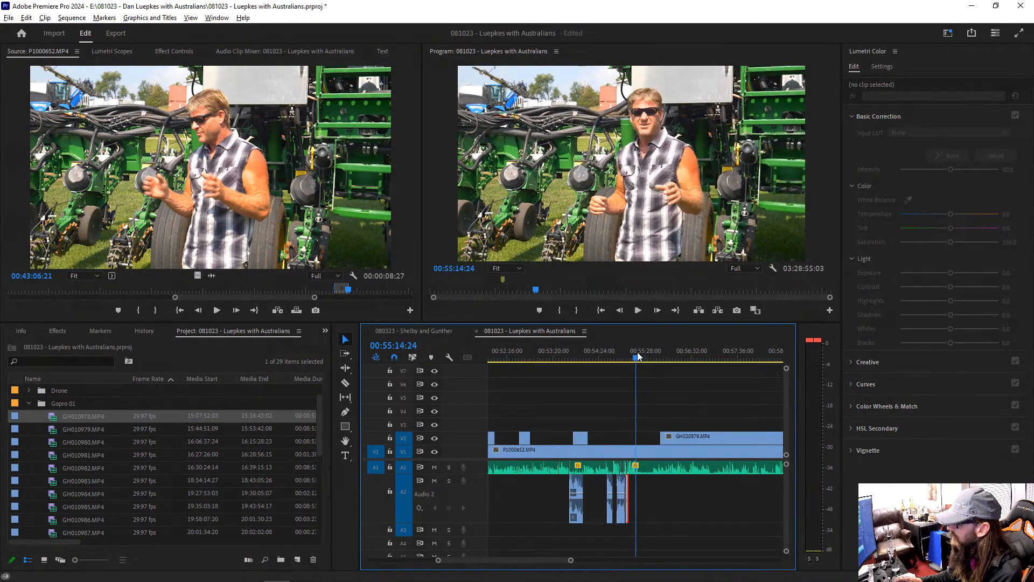
click(648, 451)
key(f)
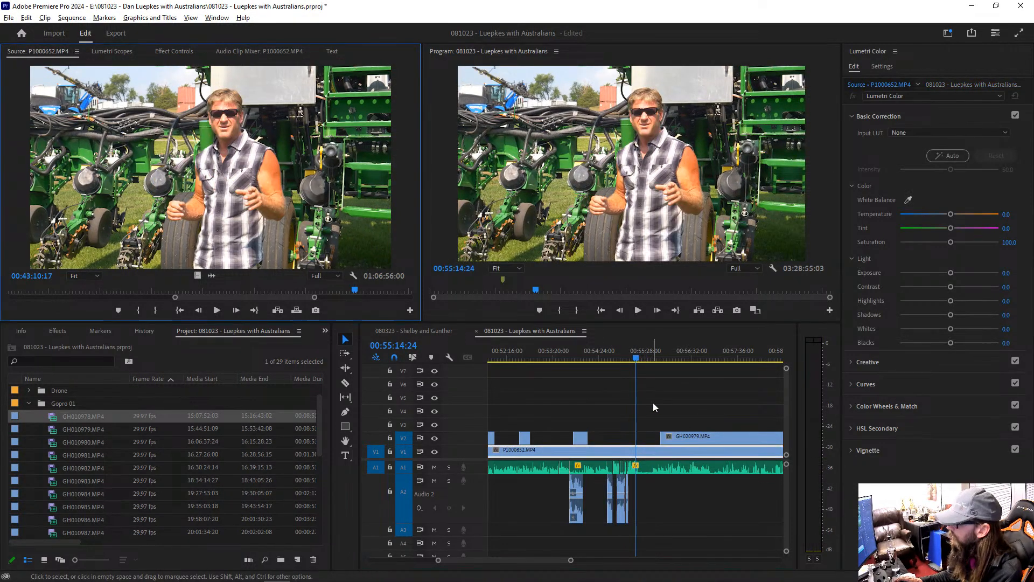
key(i)
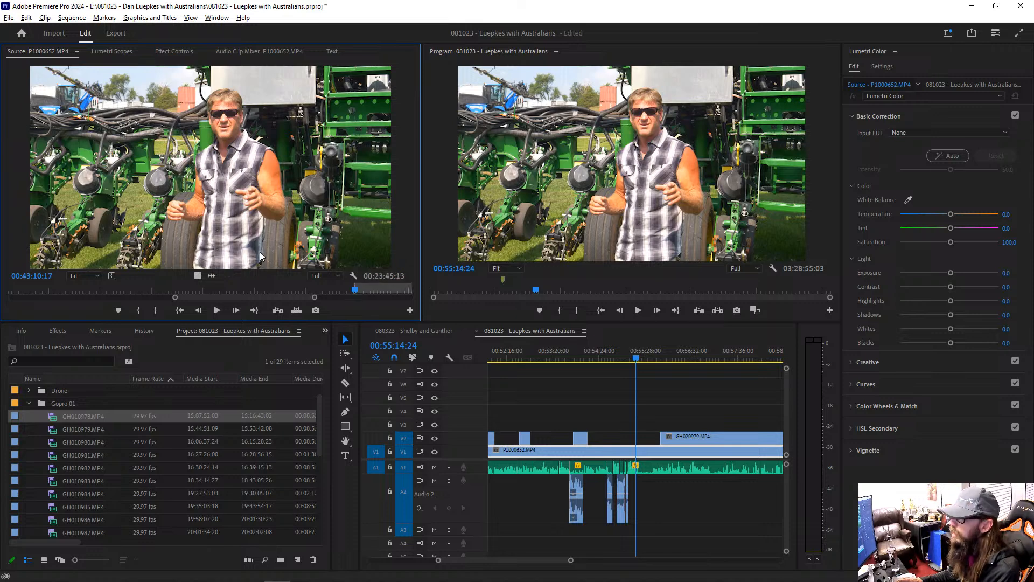
drag(366, 293, 379, 291)
key(o)
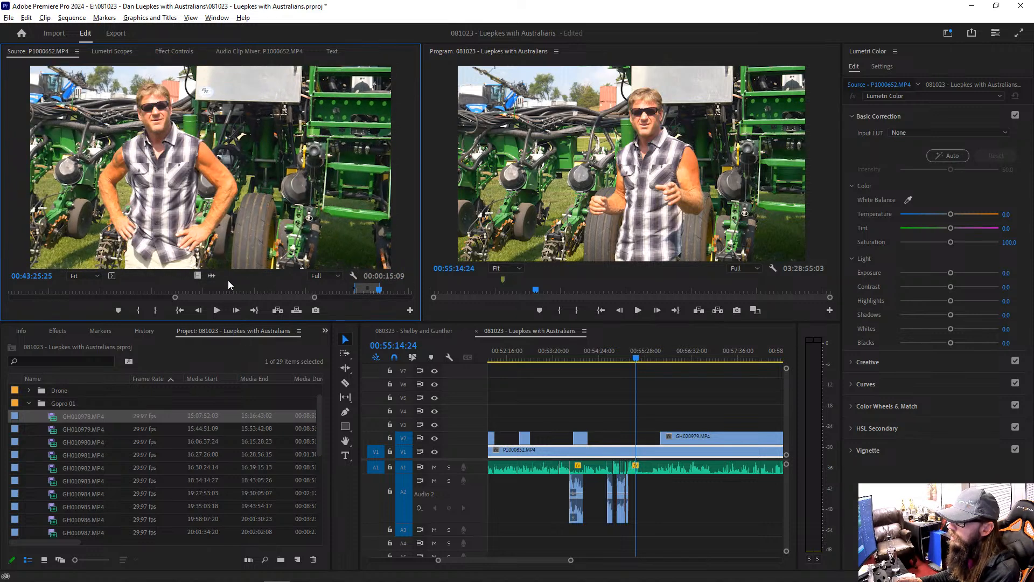
Step: Place the marked P1000652.MP4 audio on A2 at 00:55:14:24 and raise its gain by 10 dB while playing it
drag(548, 431, 659, 486)
key(space)
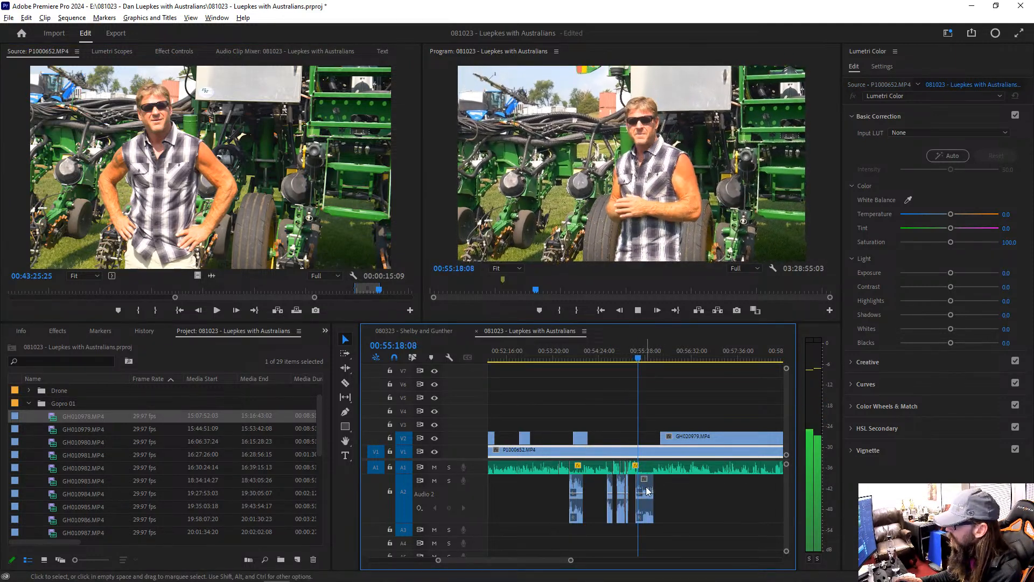
click(648, 489)
key(g)
key(Return)
key(space)
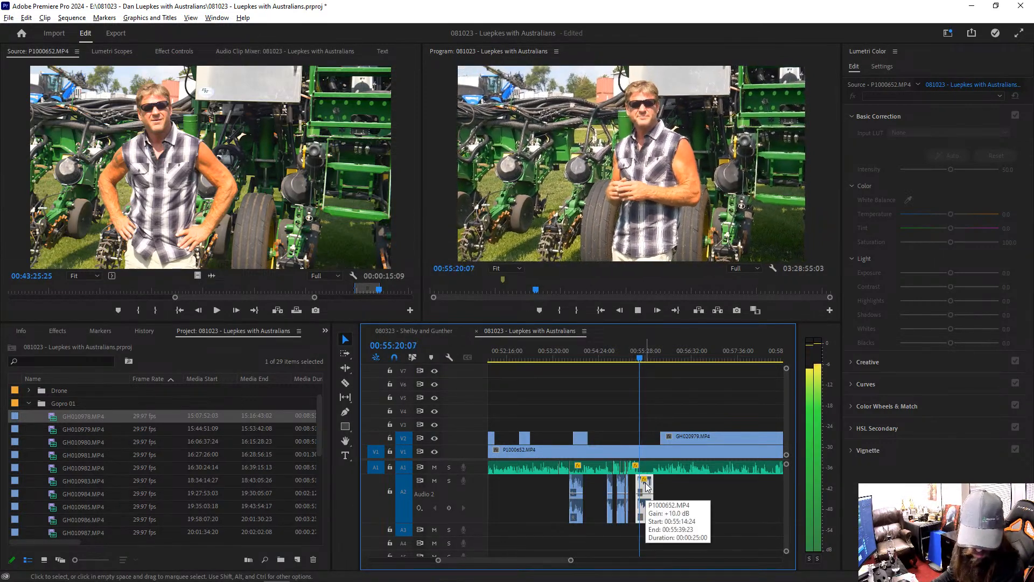